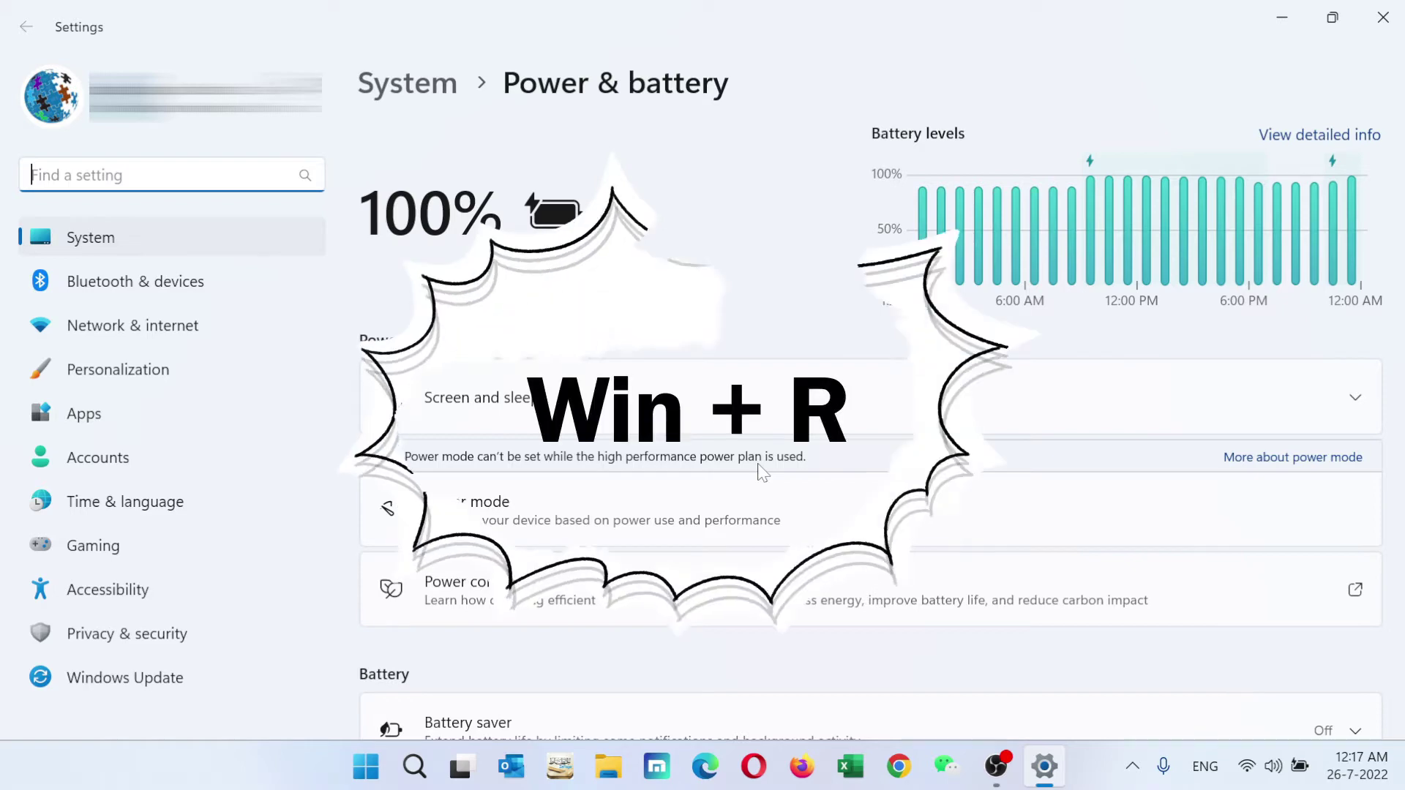
# Run sysdm.cpl and set the performance visual effects to "Adjust for best performance" in the advanced system properties.
pyautogui.press('super+r')
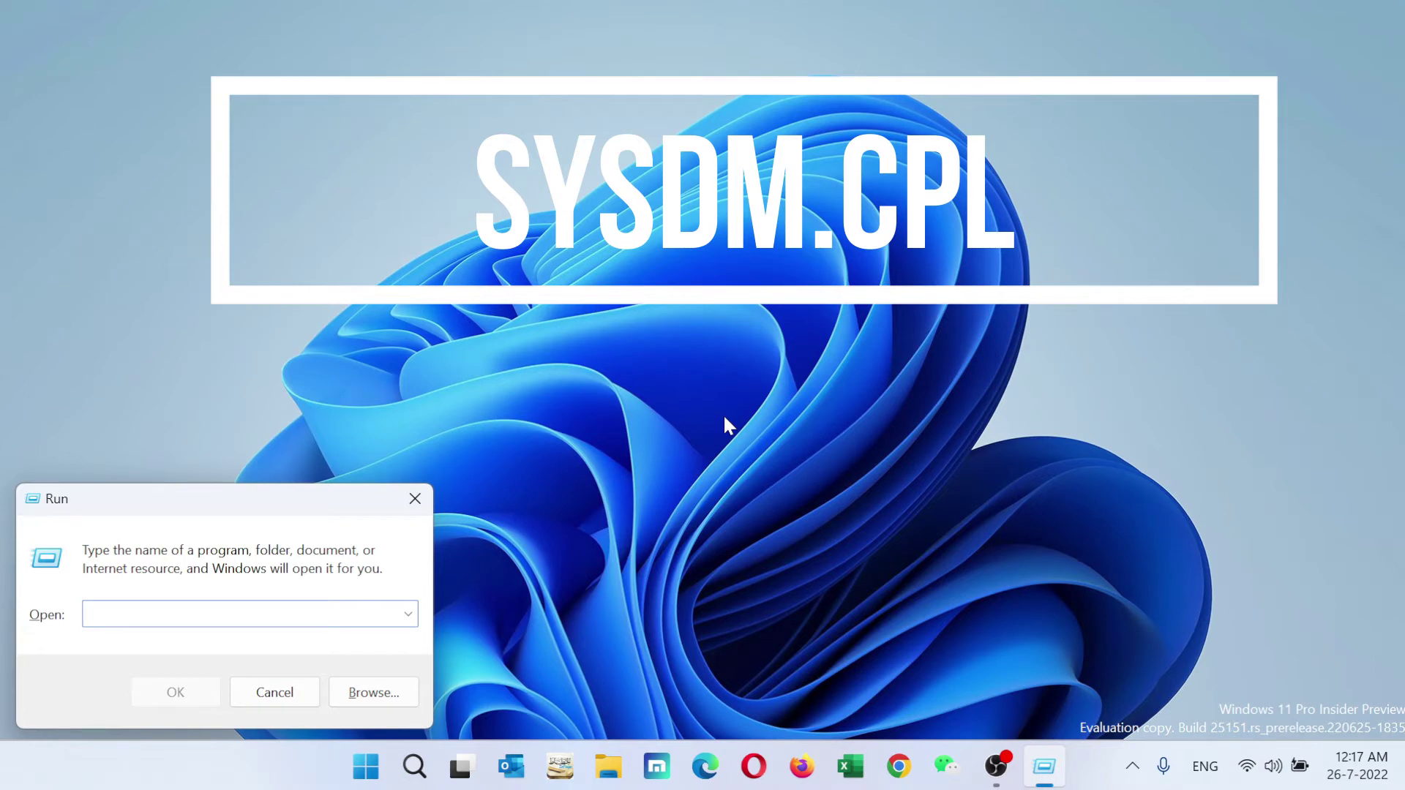
pyautogui.click(193, 689)
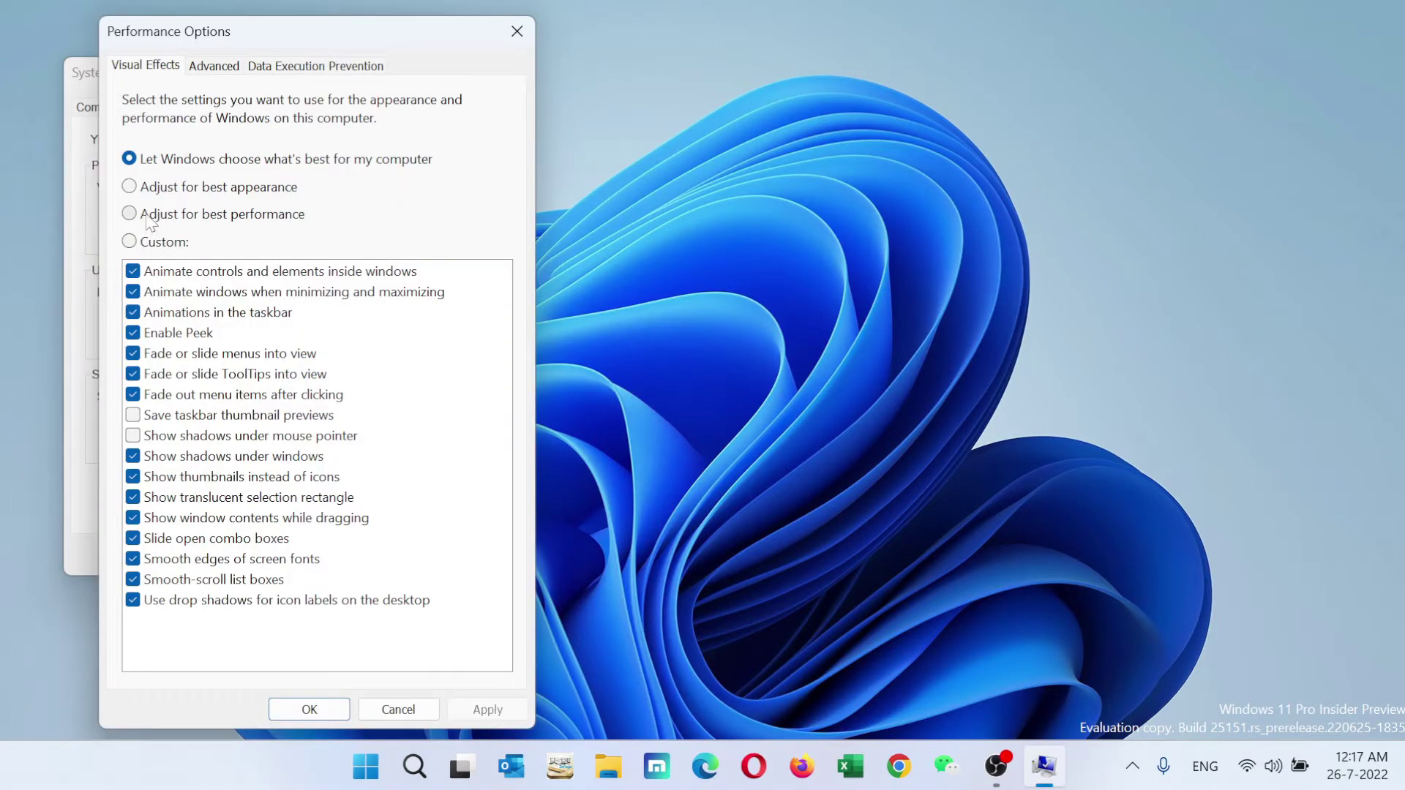
pyautogui.click(151, 215)
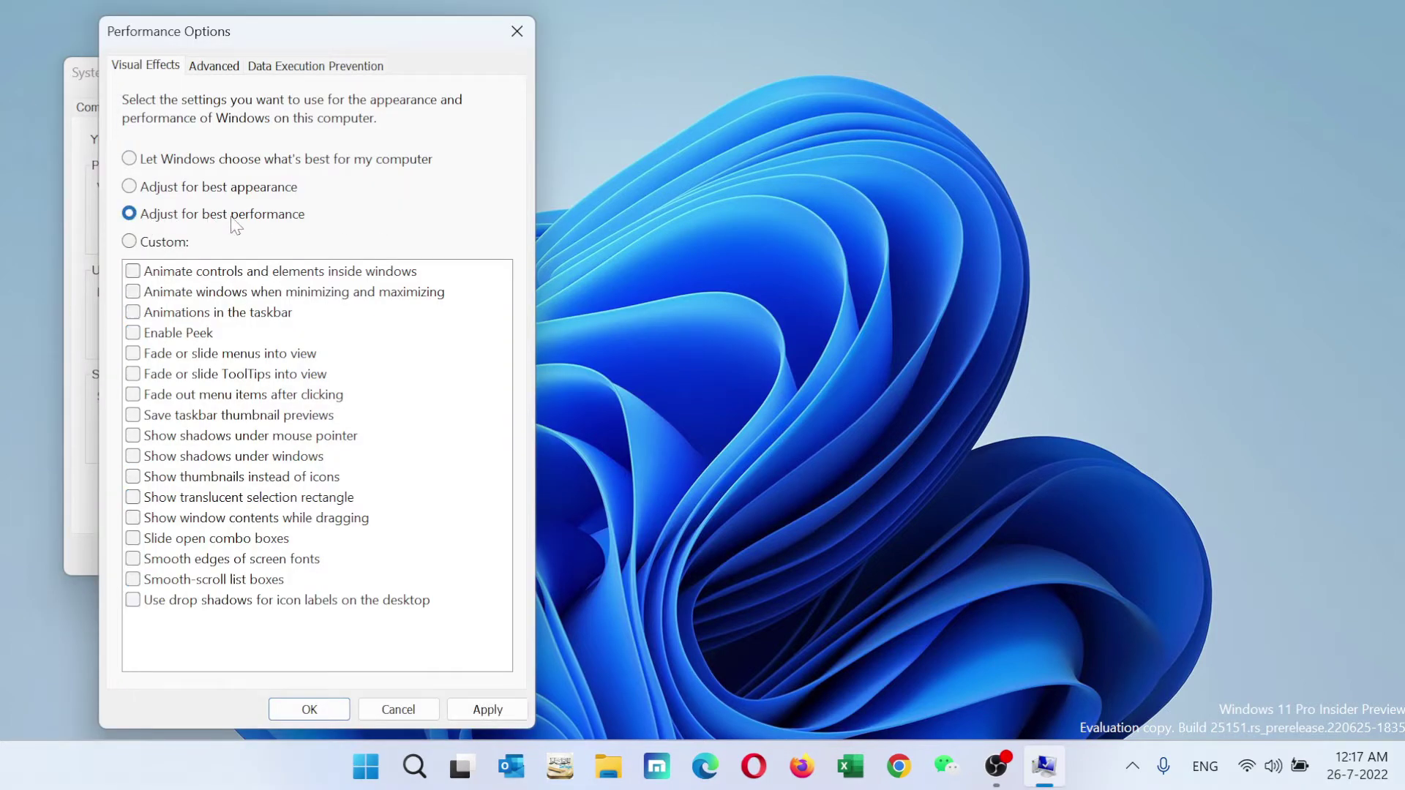
pyautogui.click(309, 708)
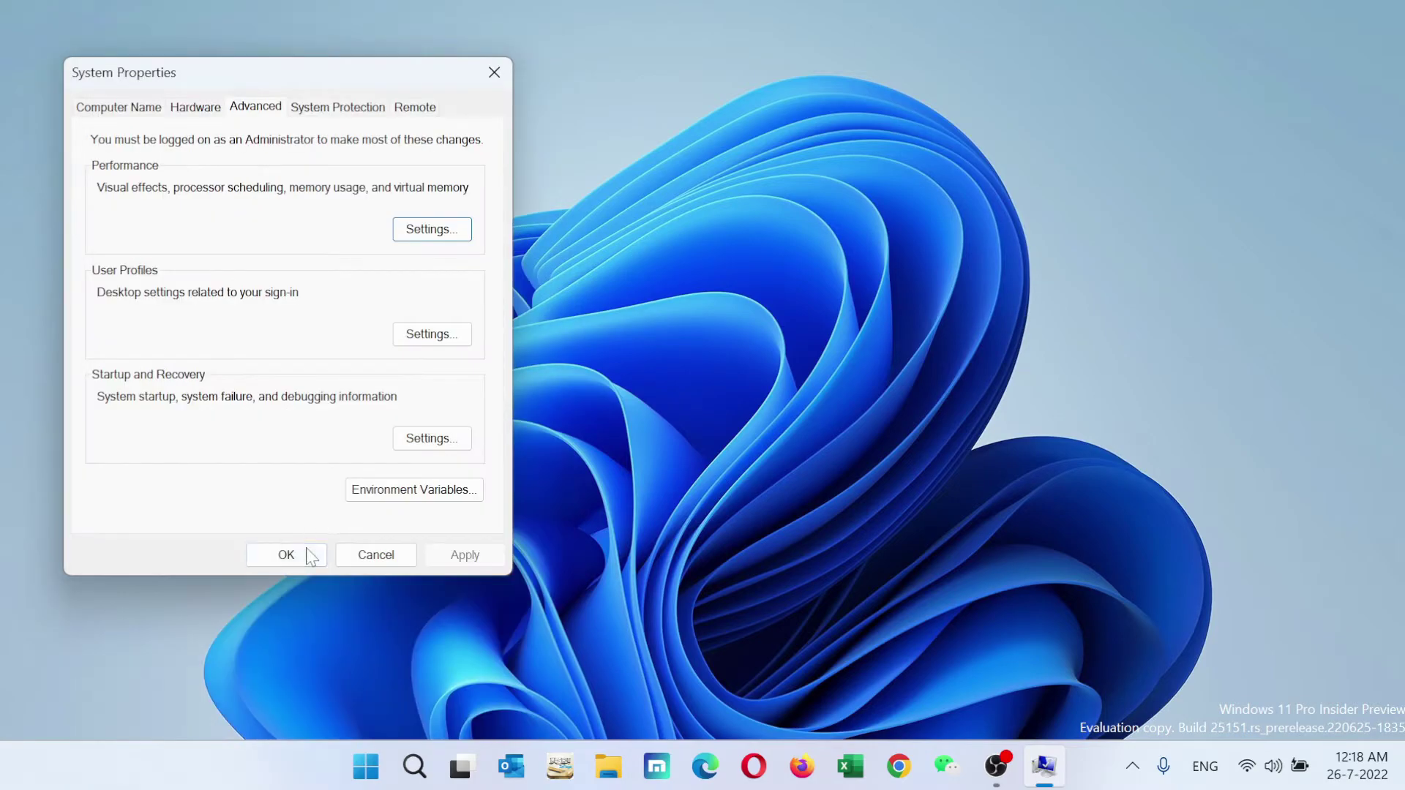
pyautogui.click(309, 556)
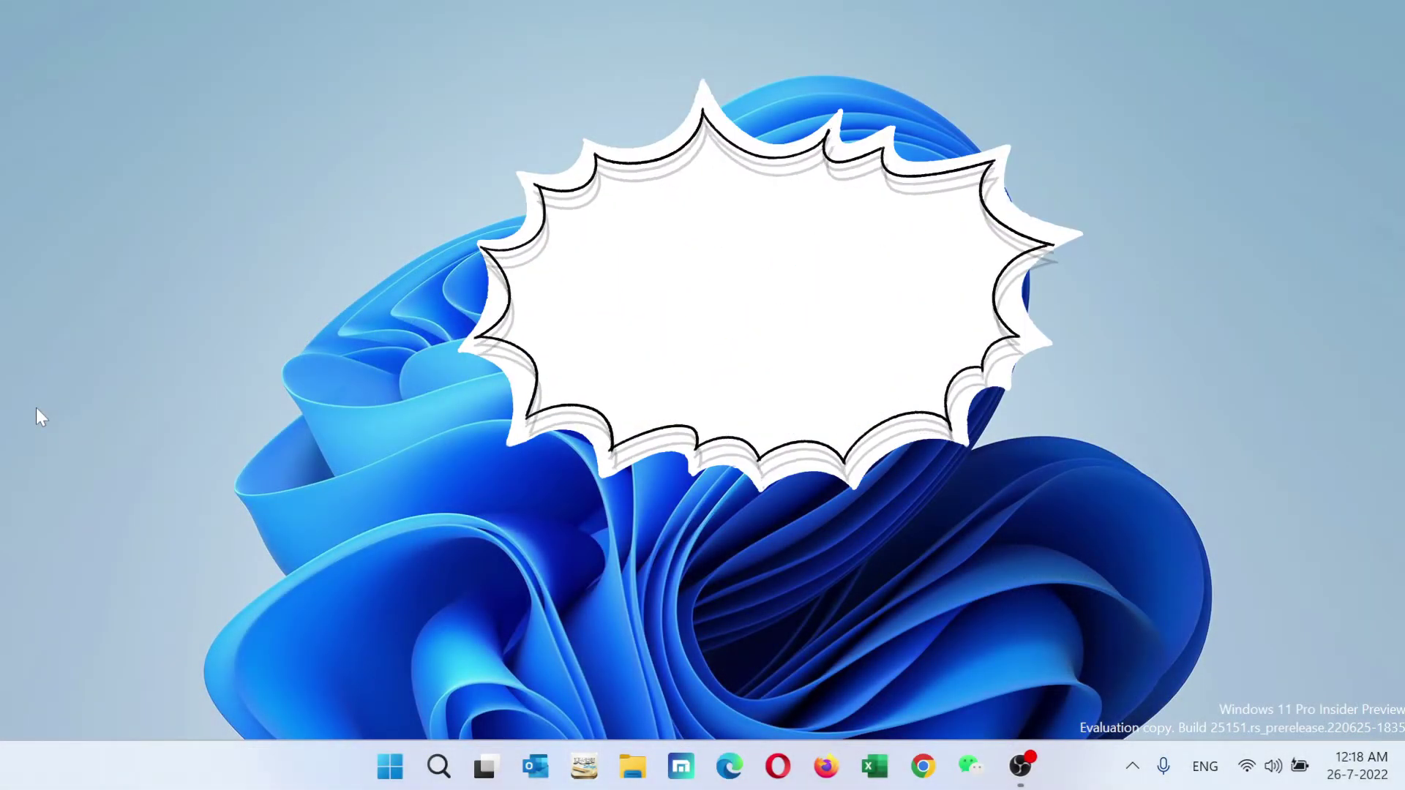
# Open the user's temporary files folder by running %temp%.
pyautogui.press('super+r')
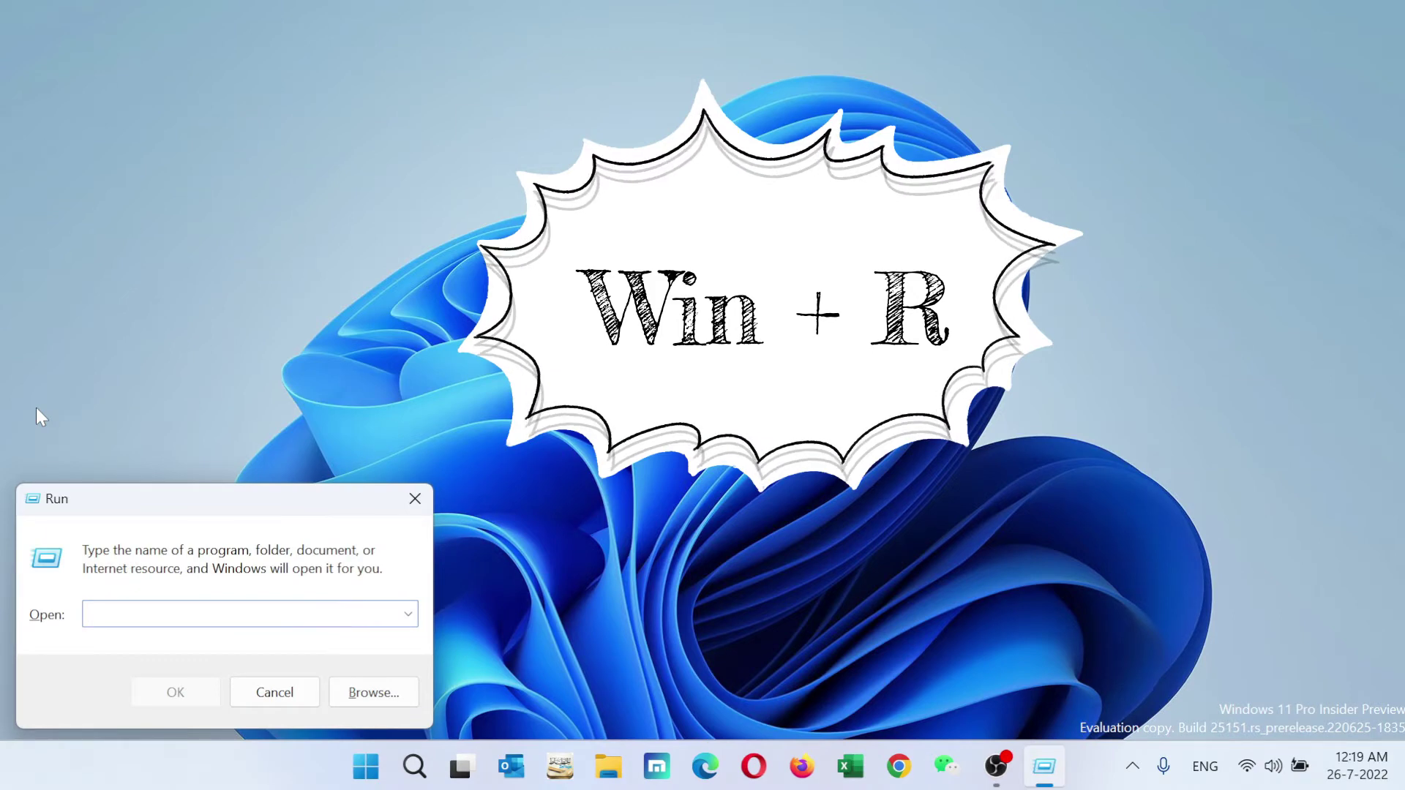
pyautogui.write('%temp')
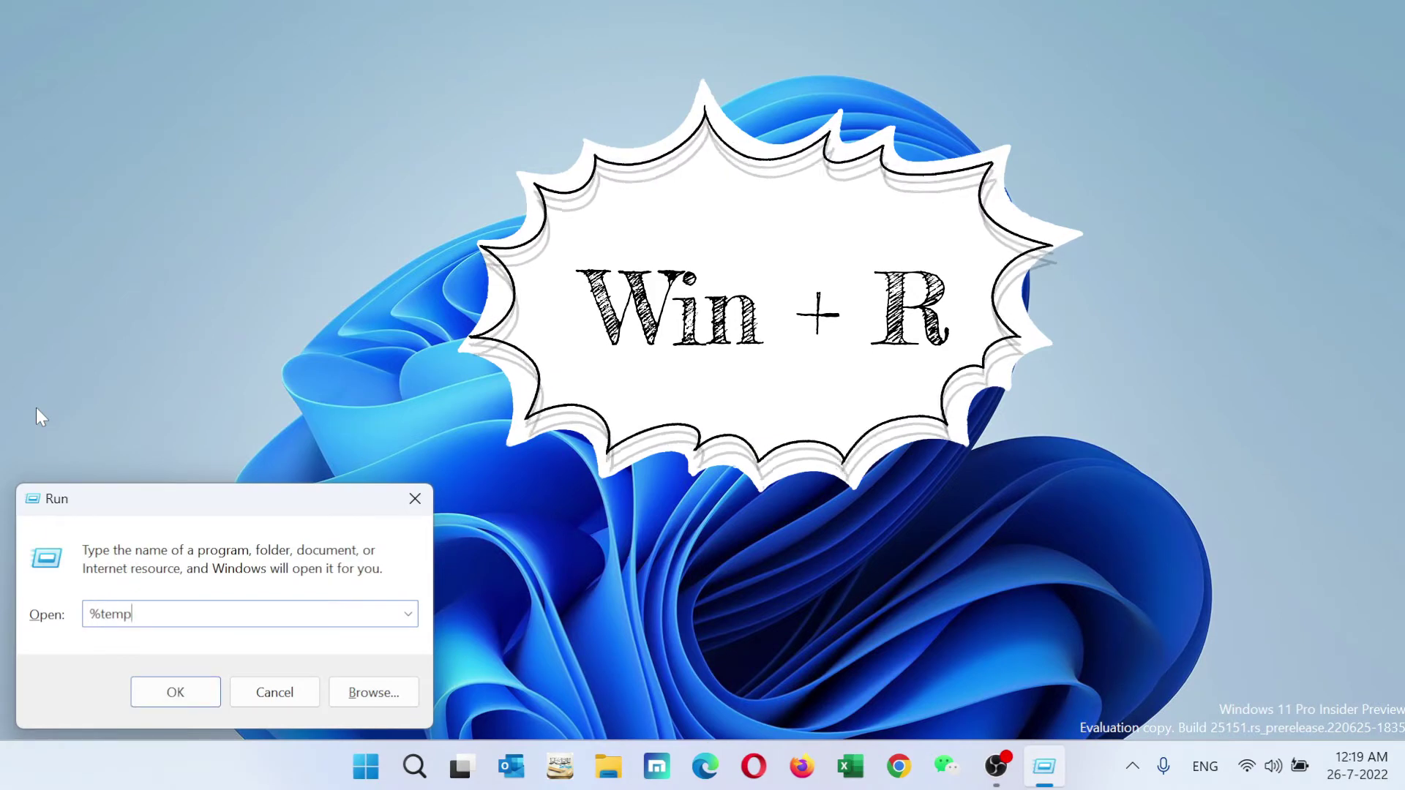
pyautogui.write('%')
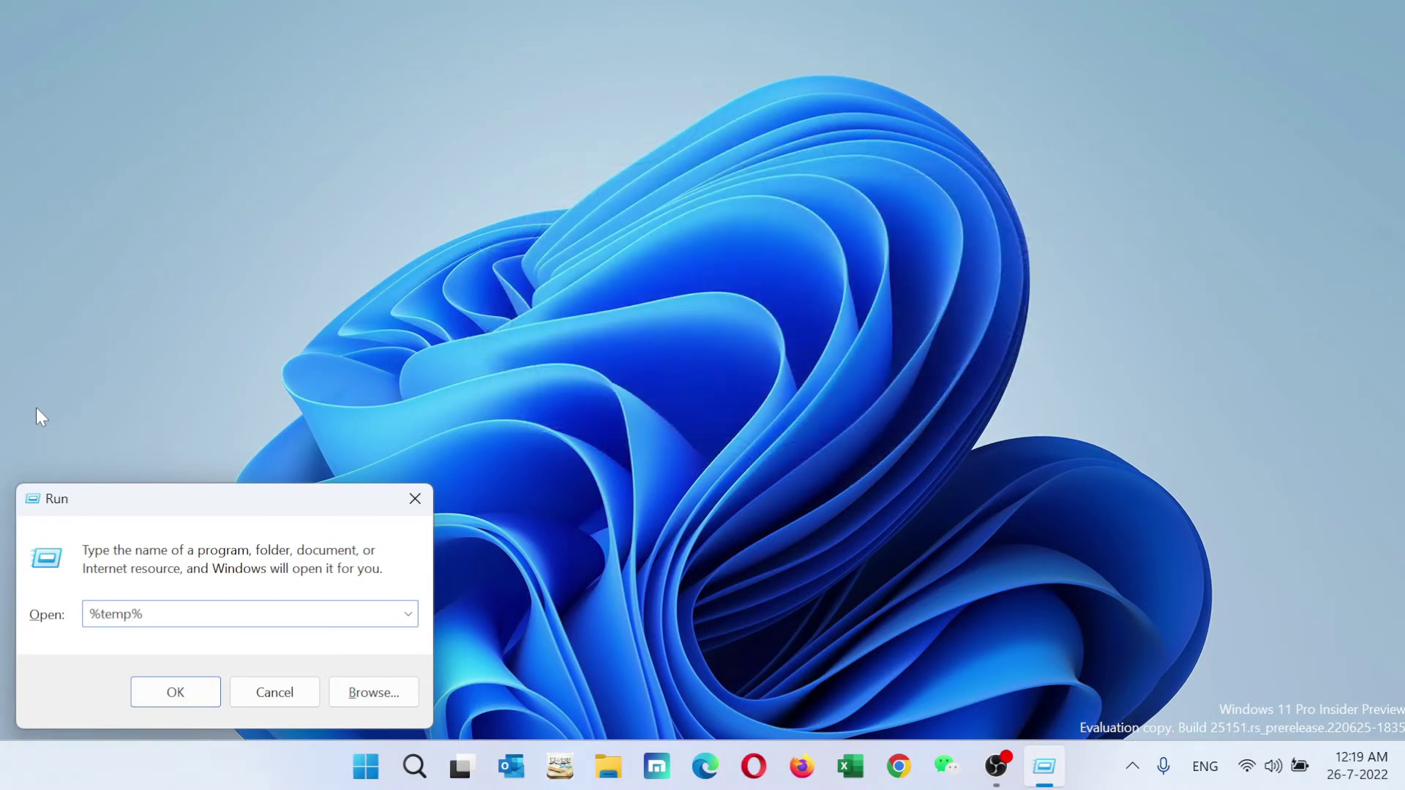
pyautogui.click(174, 697)
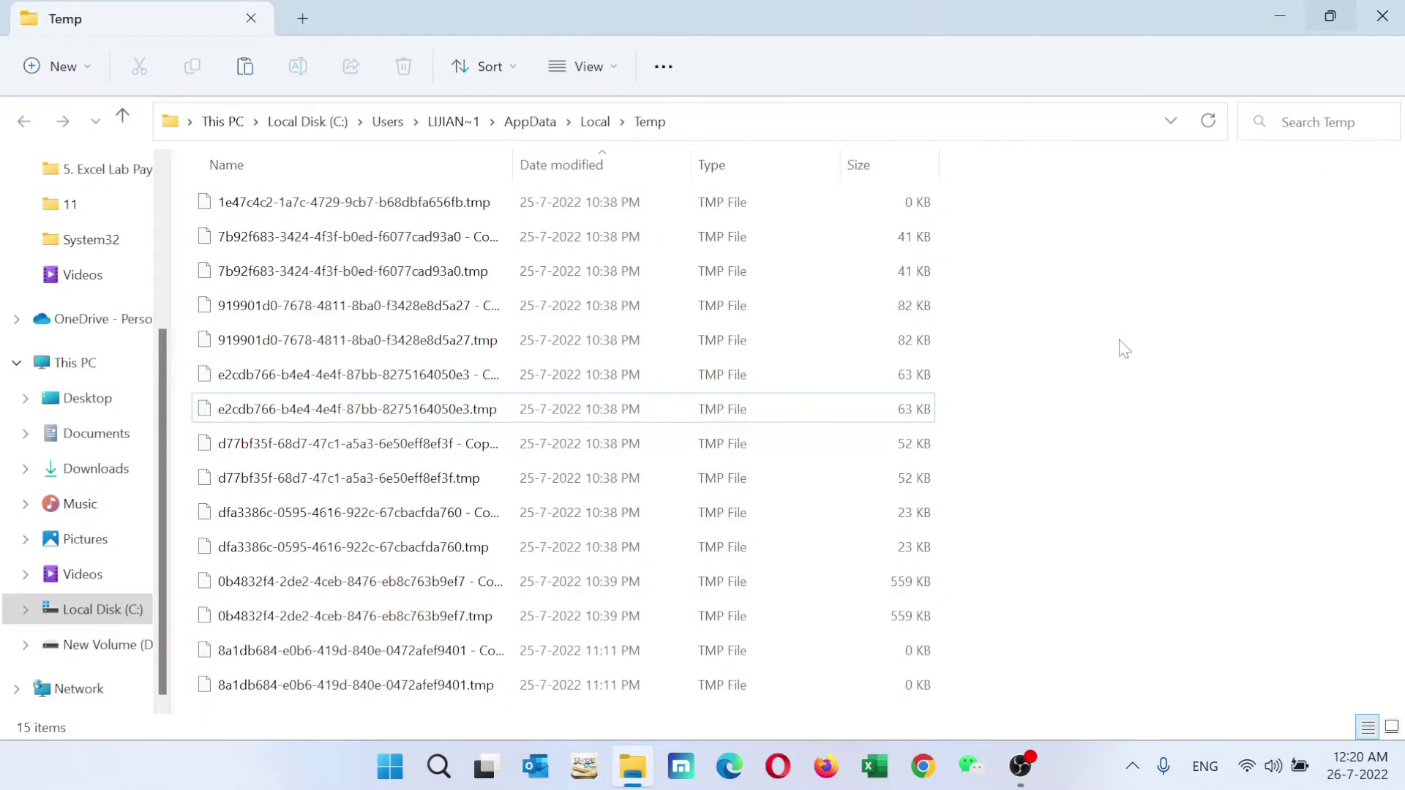
# Delete all files in the user's Temp folder, skipping all those in use, and close the folder.
pyautogui.hotkey('ctrl', 'a')
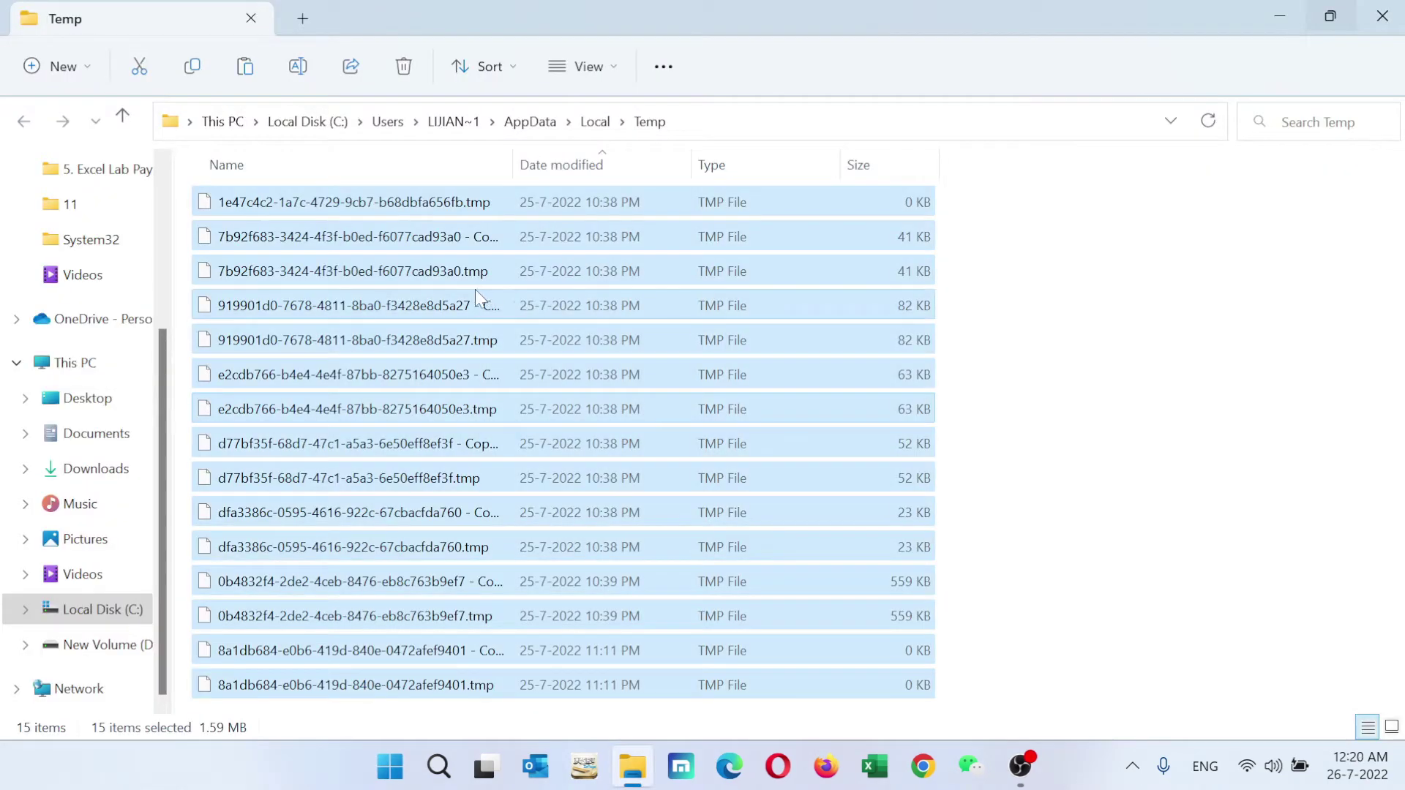
pyautogui.rightClick(436, 303)
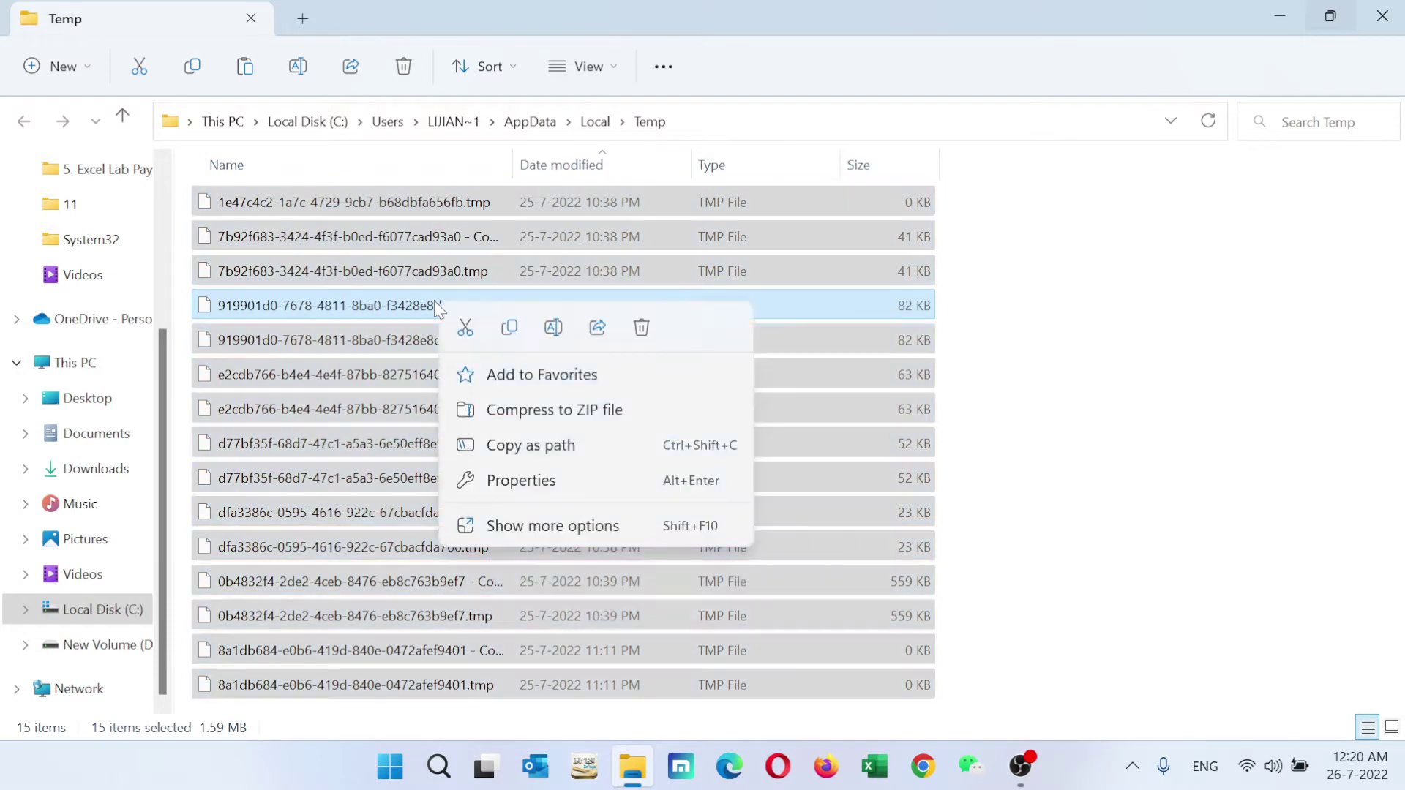
pyautogui.click(650, 330)
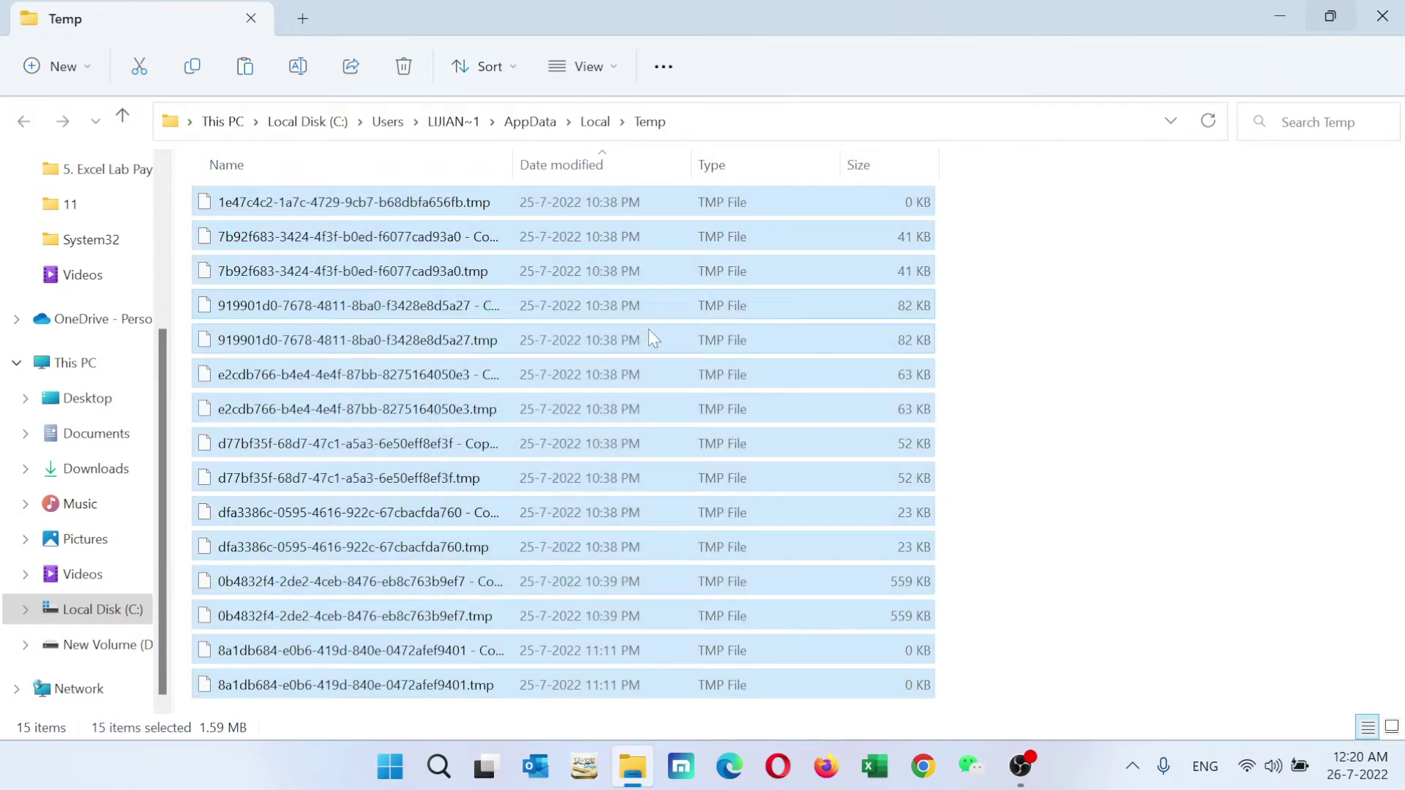
pyautogui.click(774, 405)
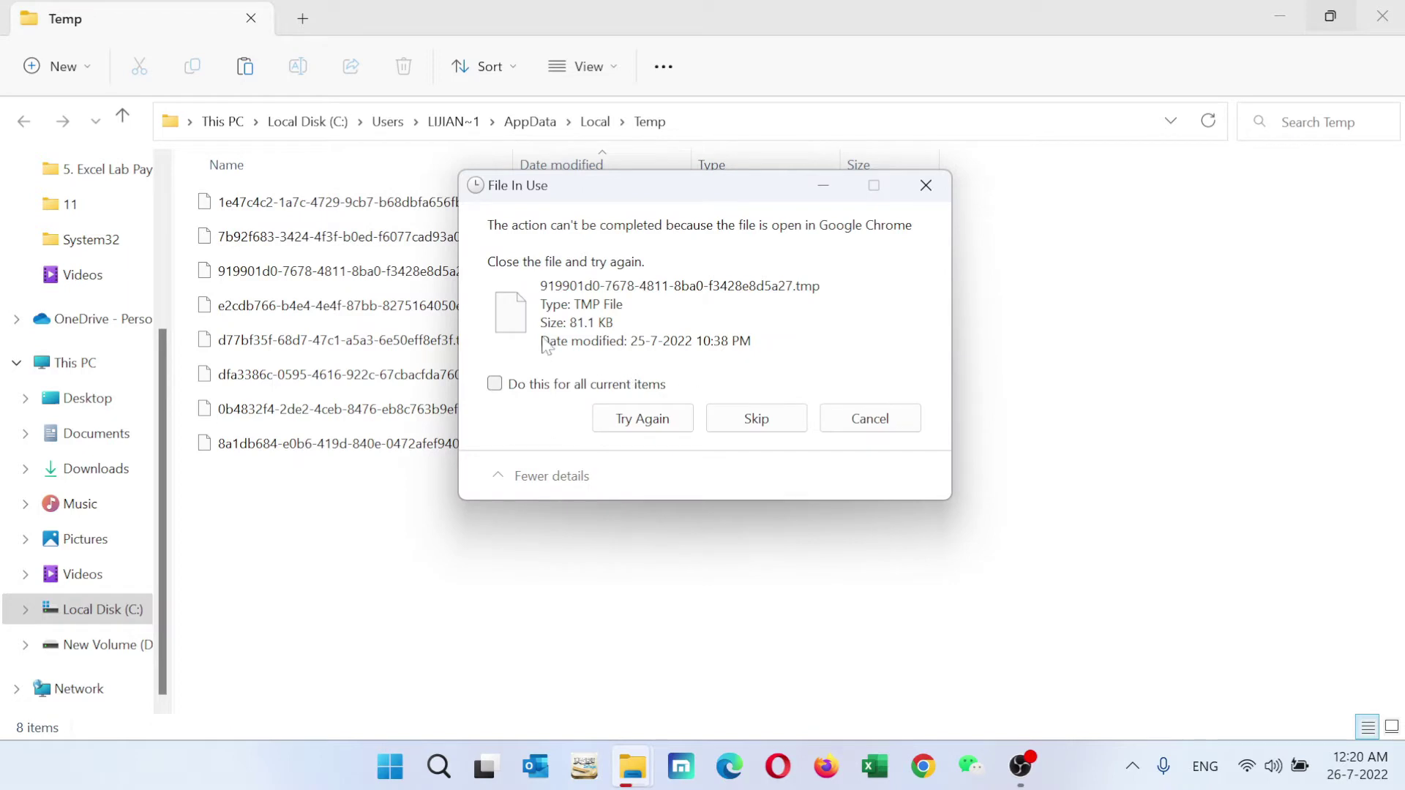
pyautogui.click(743, 425)
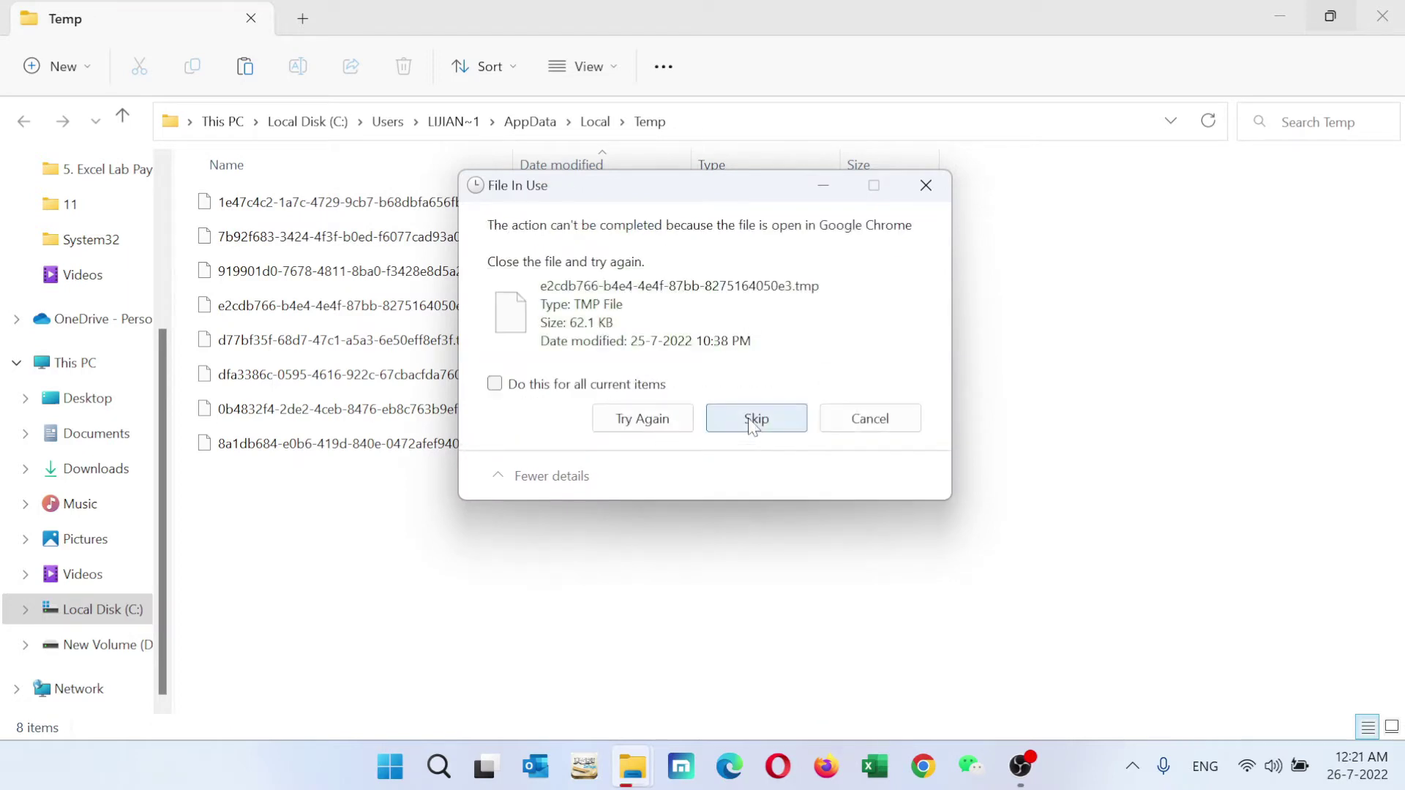
pyautogui.click(495, 384)
pyautogui.click(749, 431)
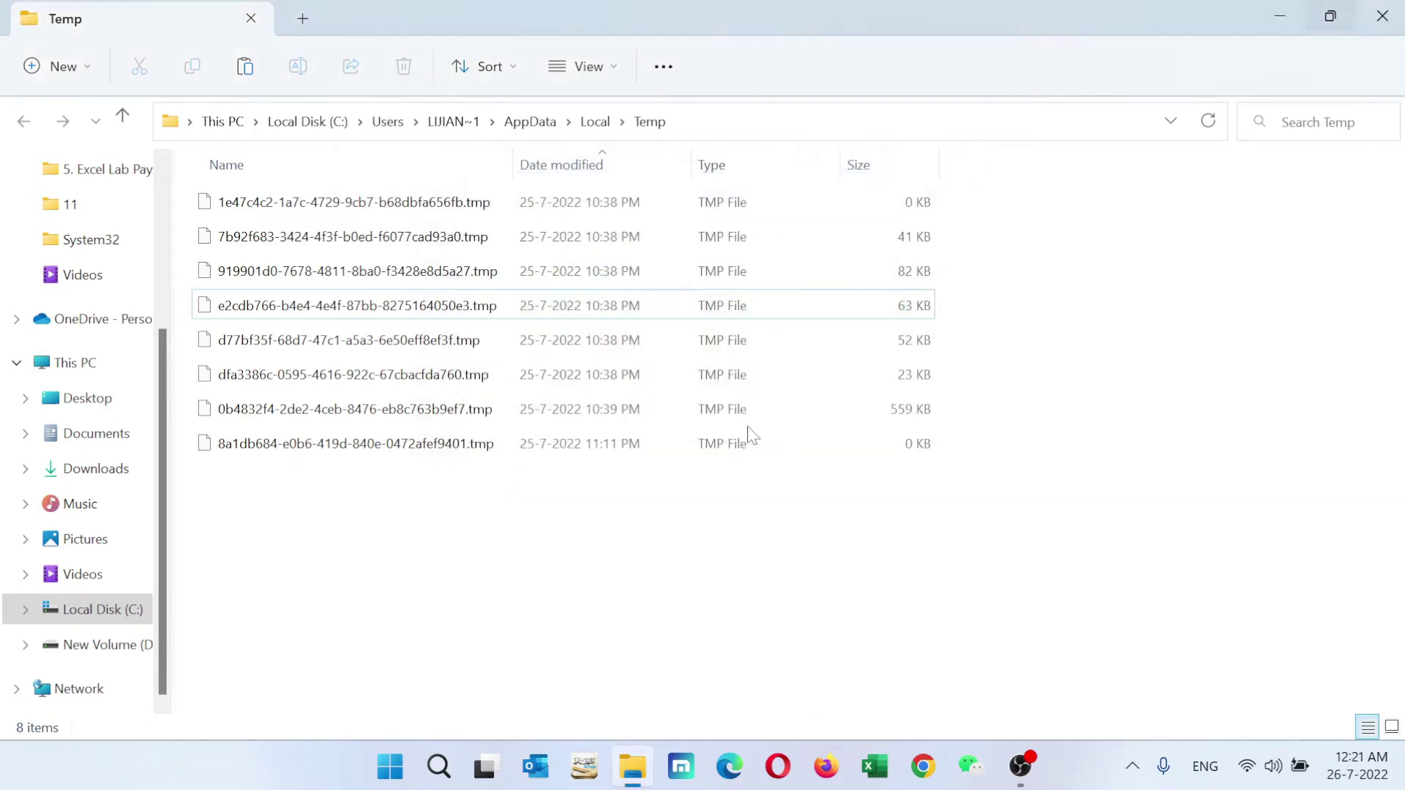
pyautogui.click(1383, 15)
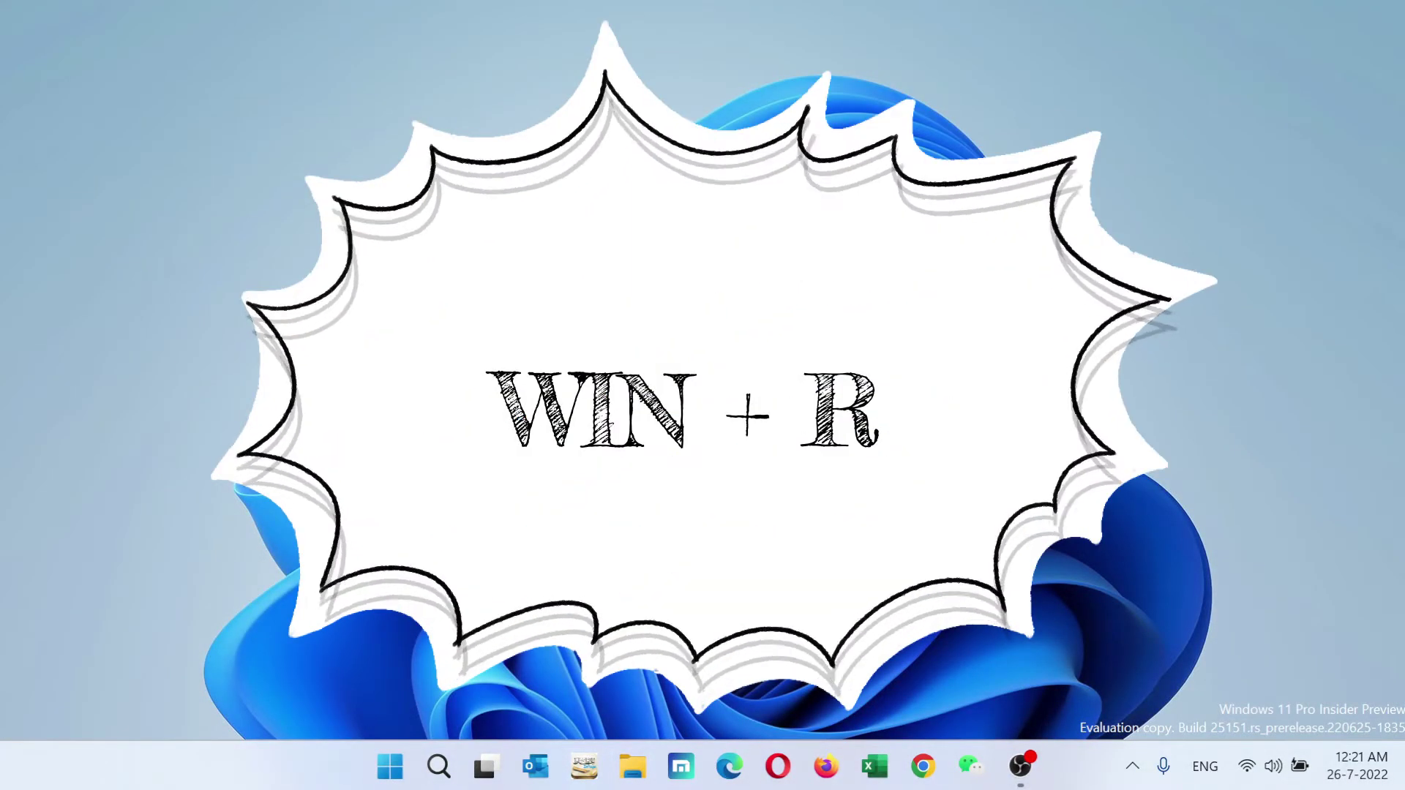
# Open the Windows Temp folder by running temp.
pyautogui.press('super+r')
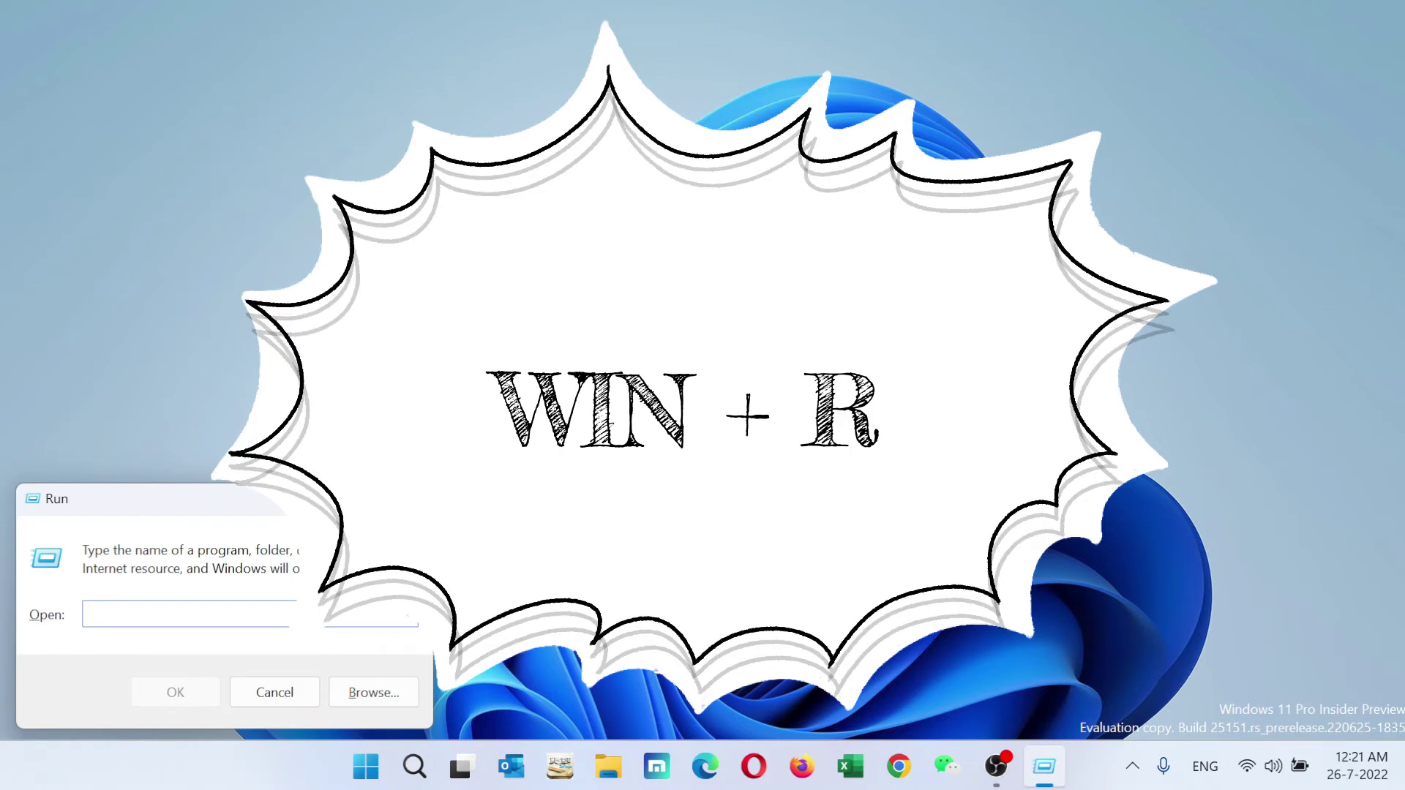
pyautogui.write('temp')
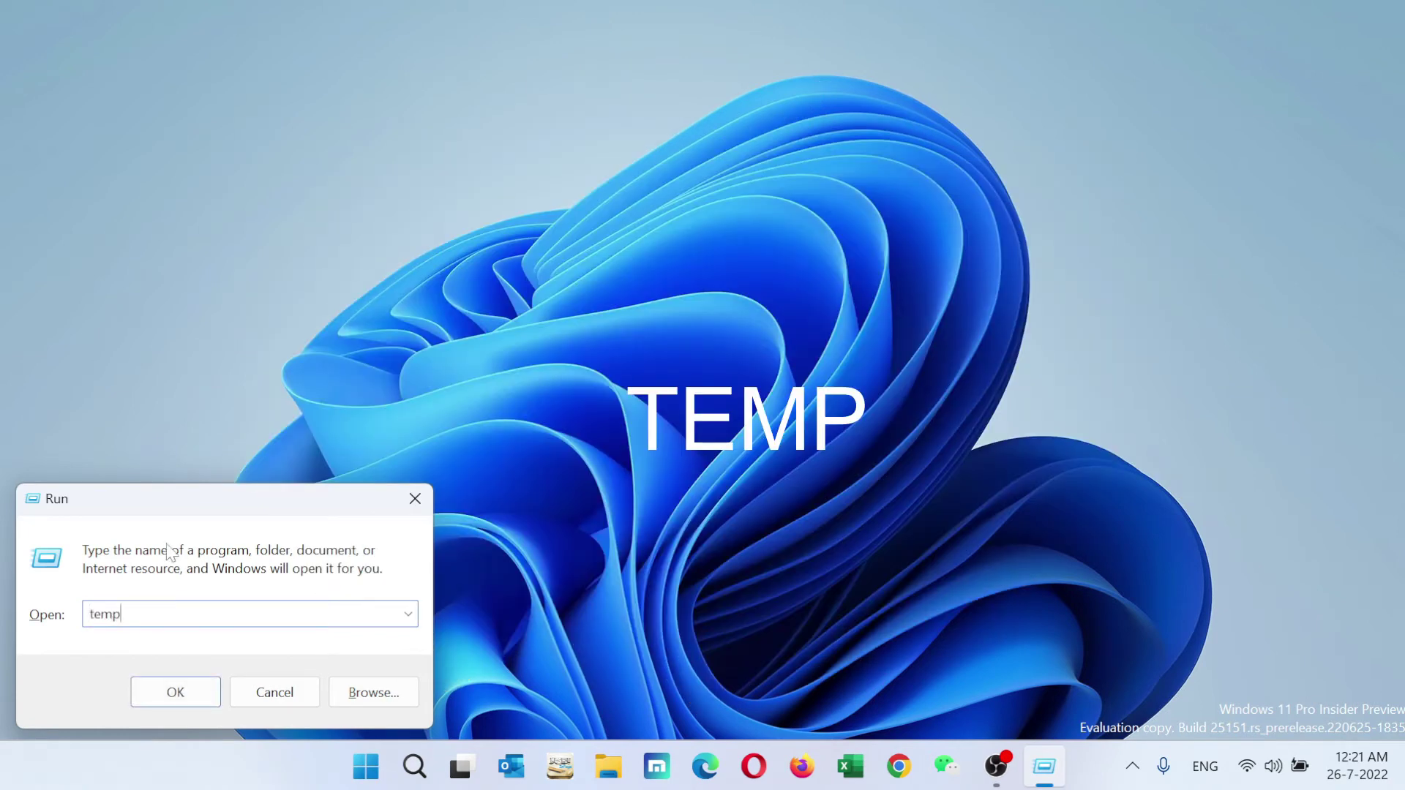
pyautogui.click(189, 691)
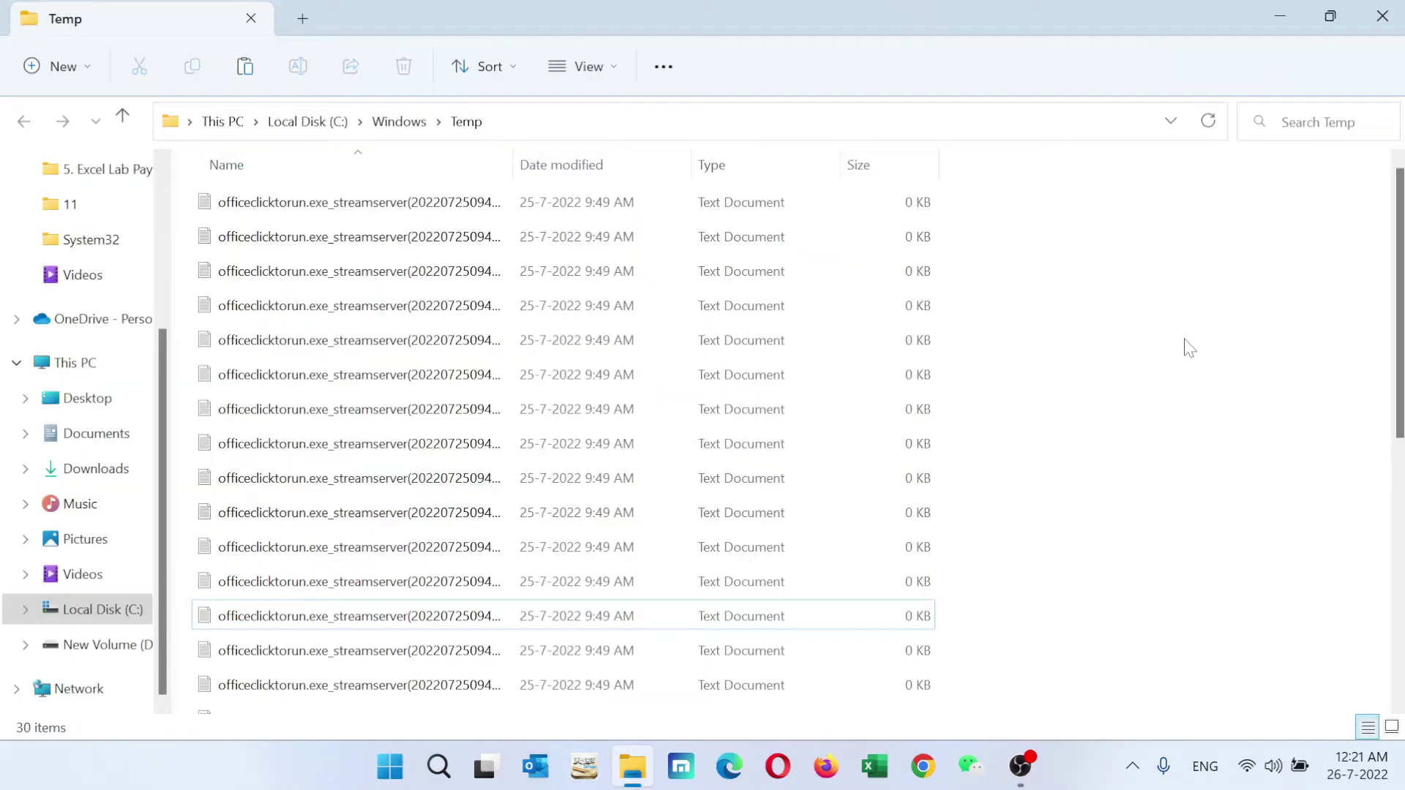
# Delete all files in the Windows Temp folder, skipping all those in use, and close the folder.
pyautogui.hotkey('ctrl', 'a')
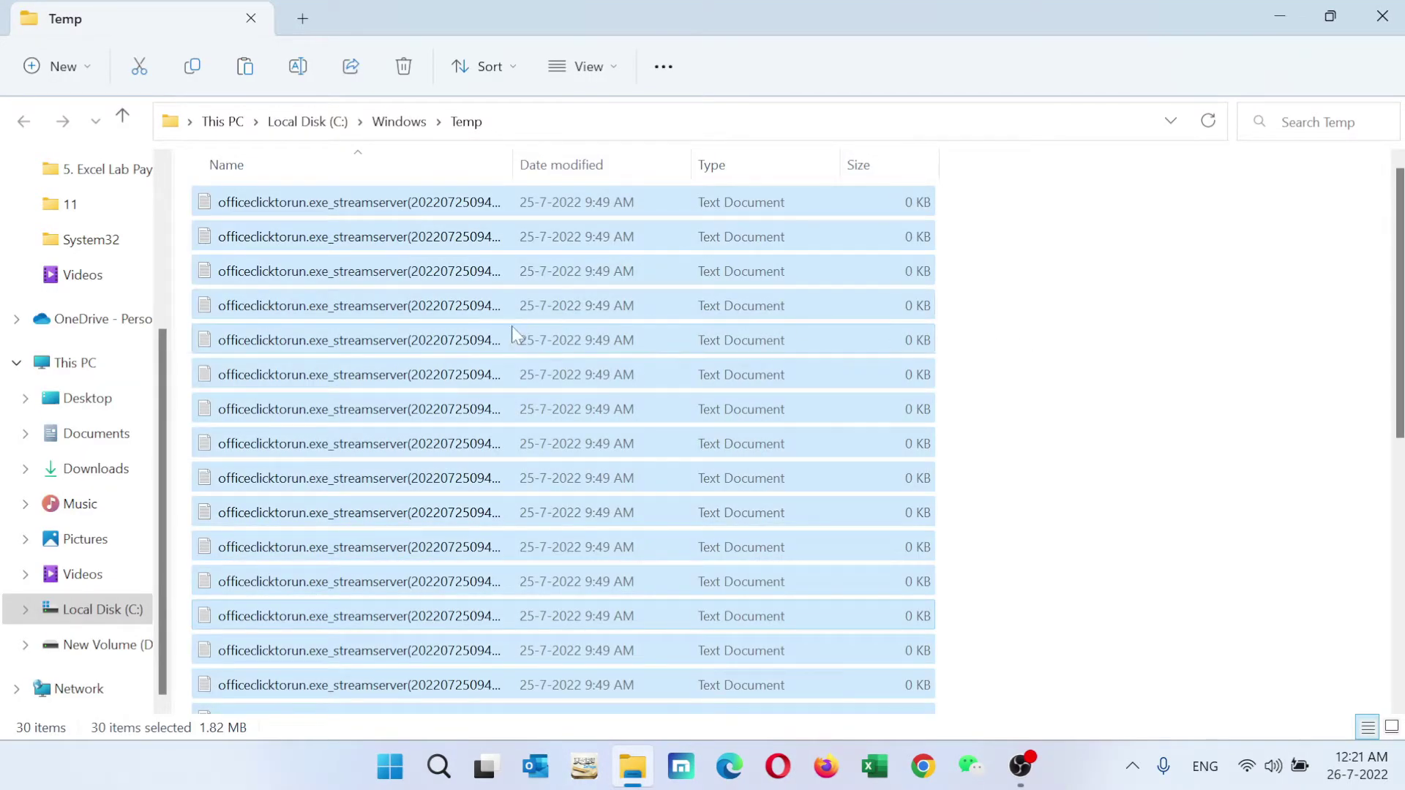
pyautogui.rightClick(454, 313)
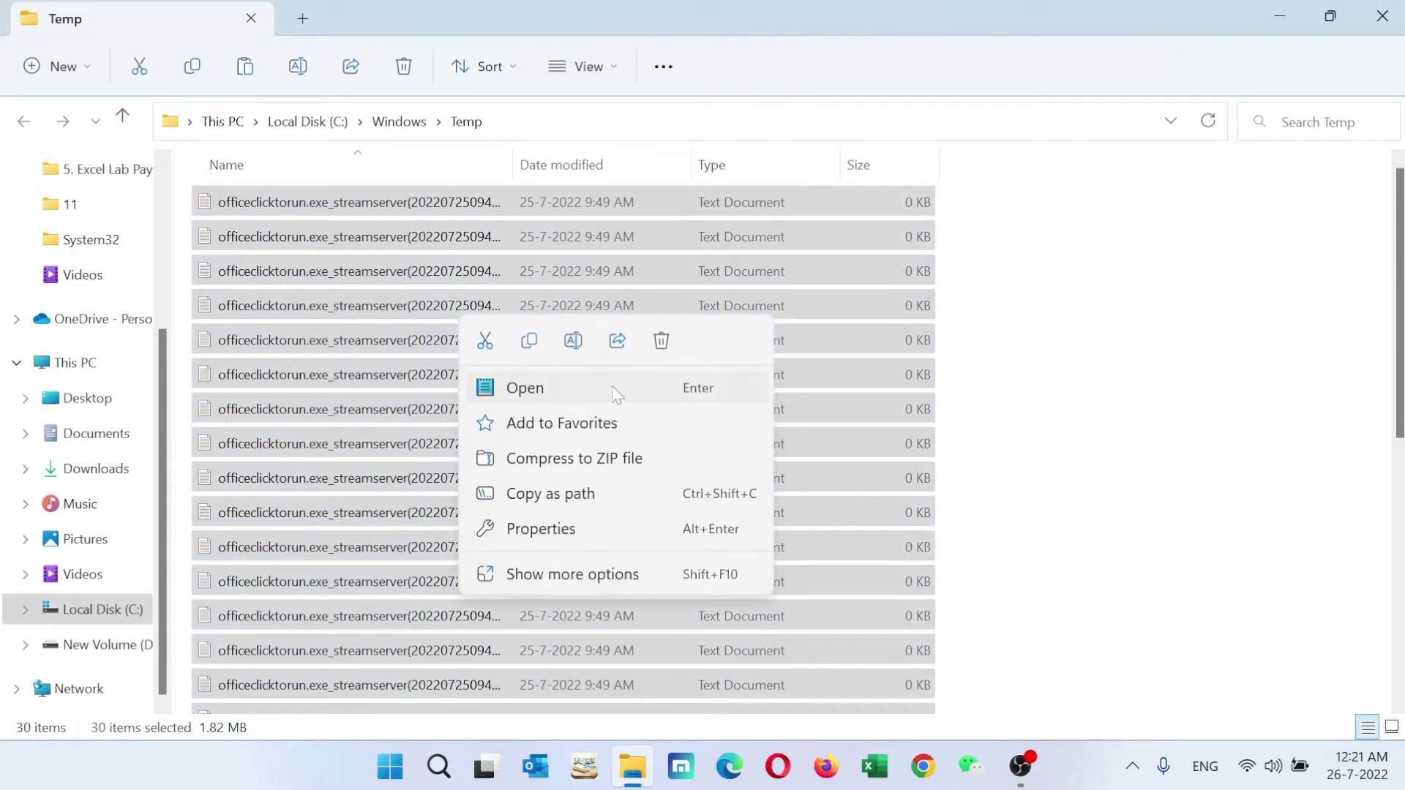
pyautogui.click(662, 342)
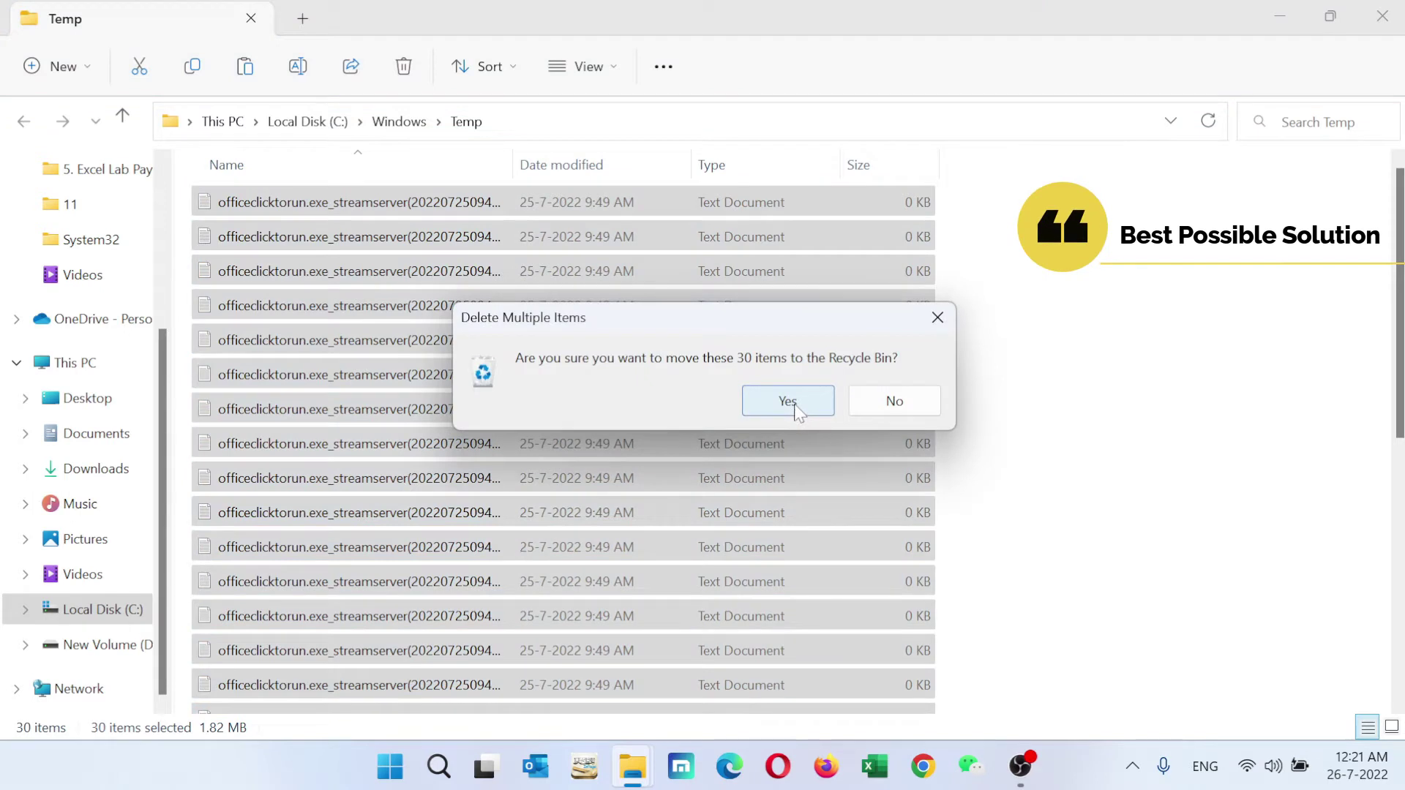
pyautogui.click(788, 401)
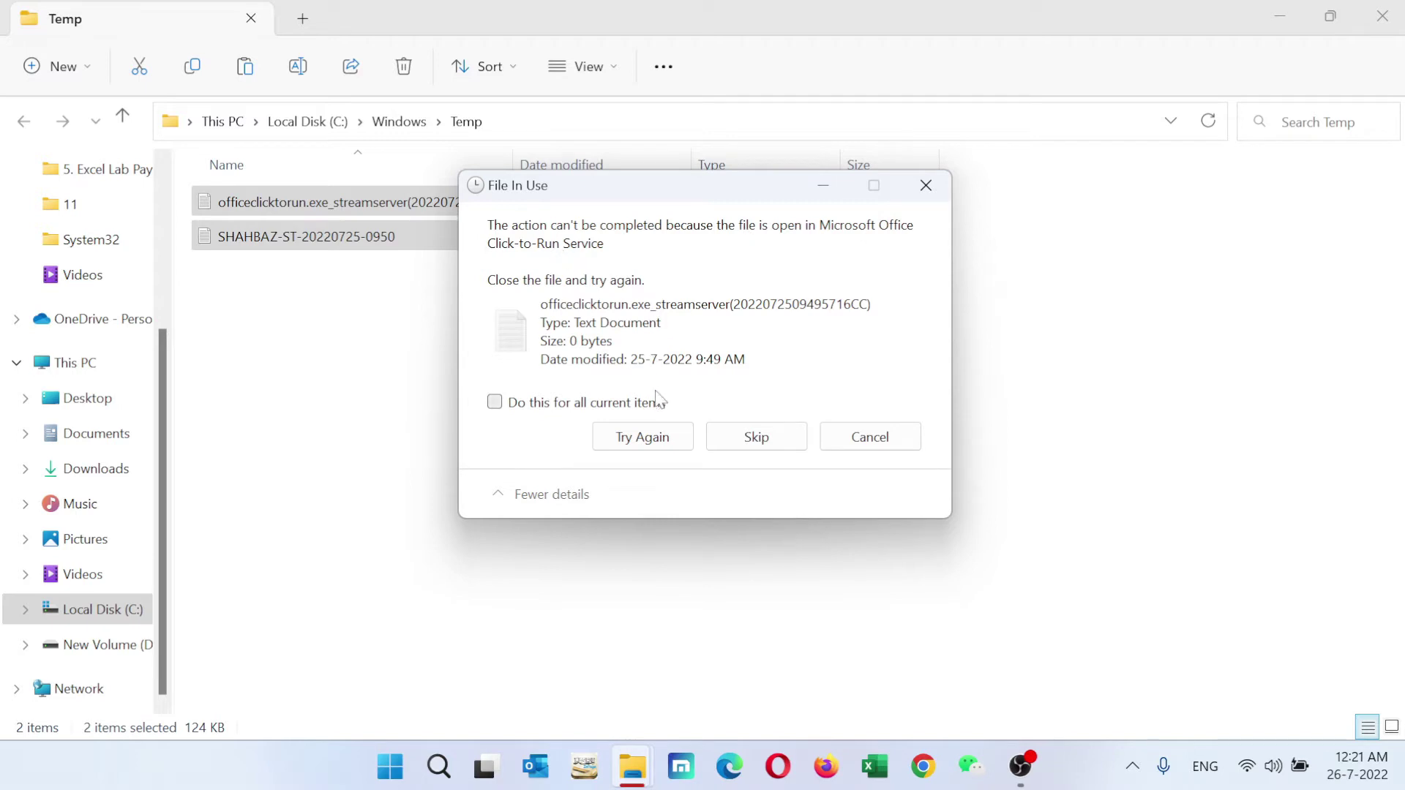
pyautogui.click(582, 406)
pyautogui.click(748, 439)
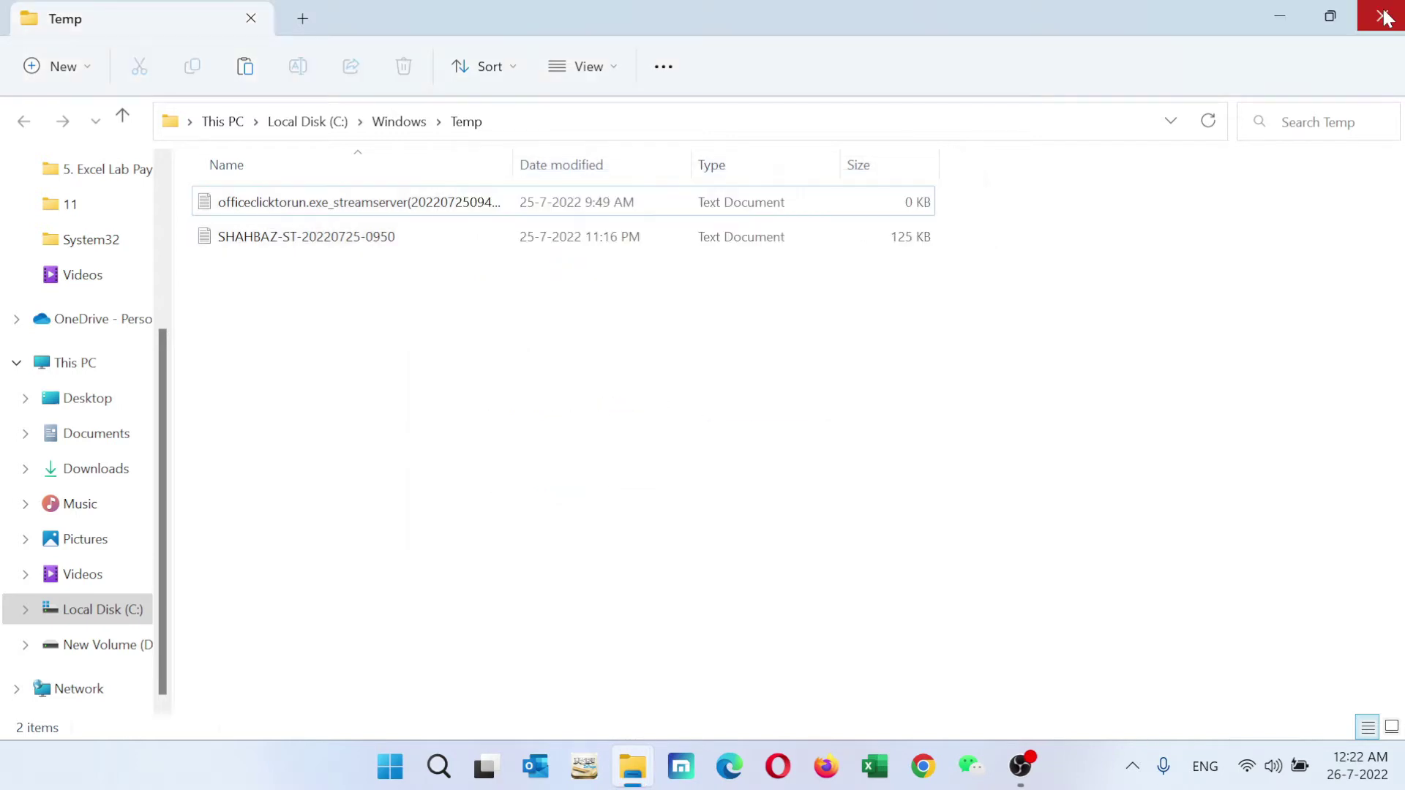
pyautogui.click(1383, 16)
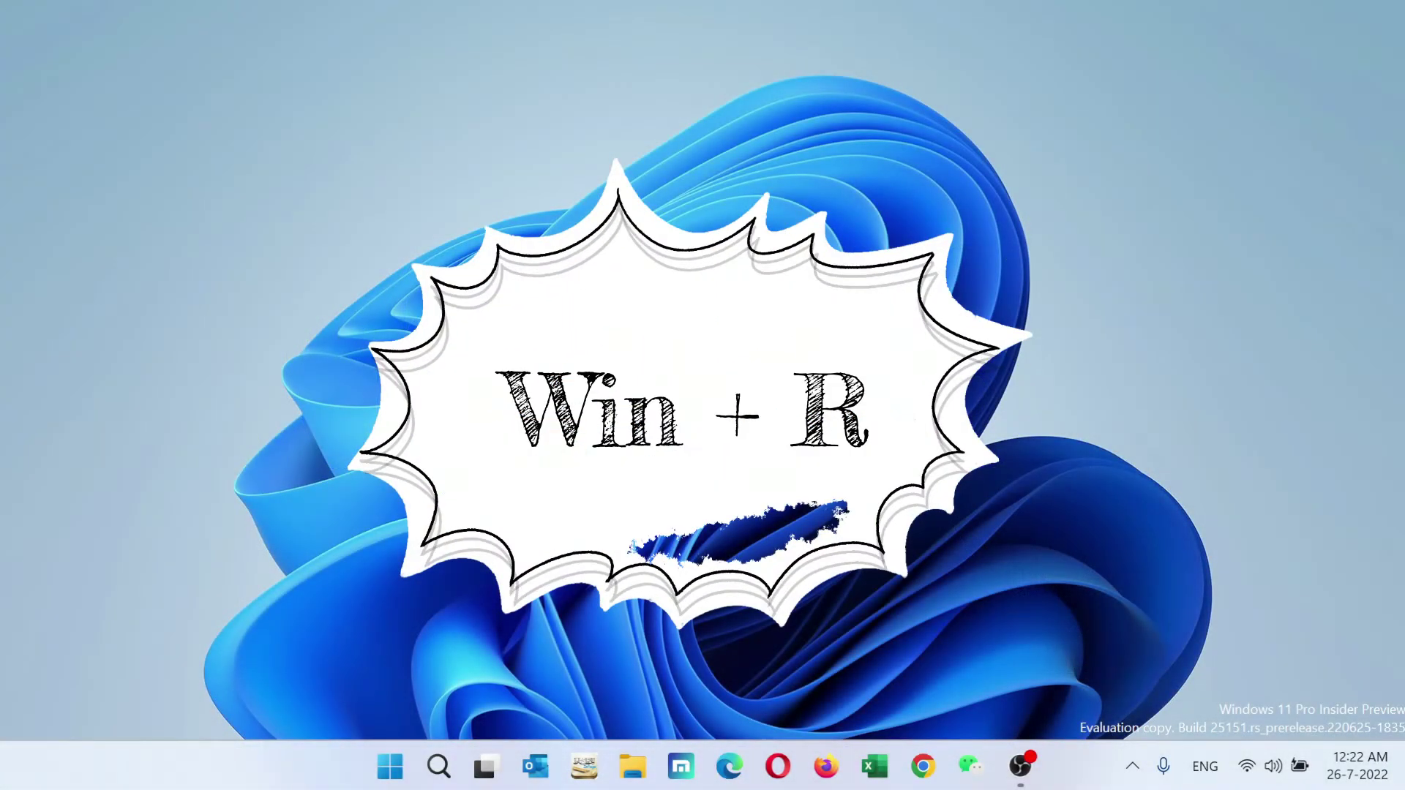
# Open the Windows Prefetch folder by running prefetch.
pyautogui.press('super+r')
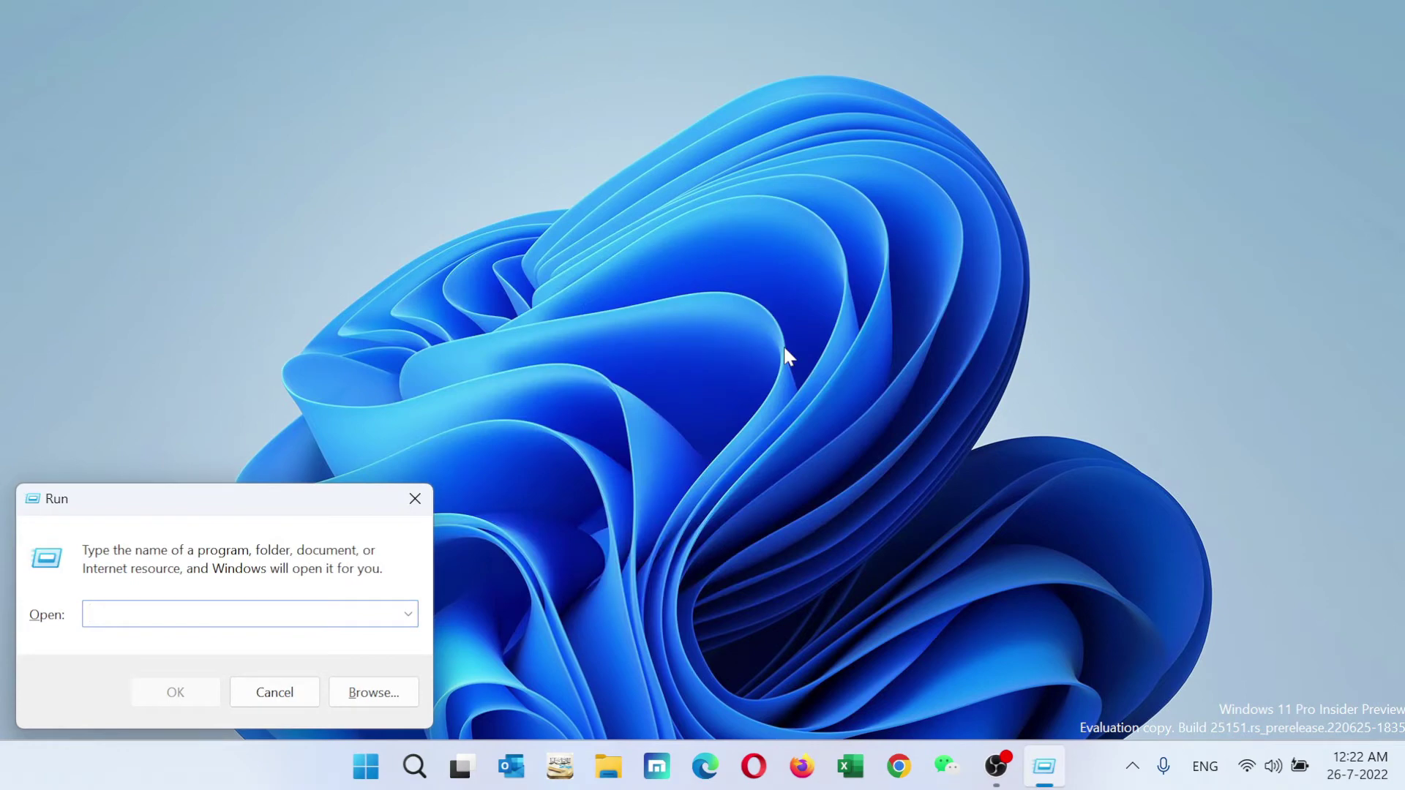
pyautogui.write('prefe')
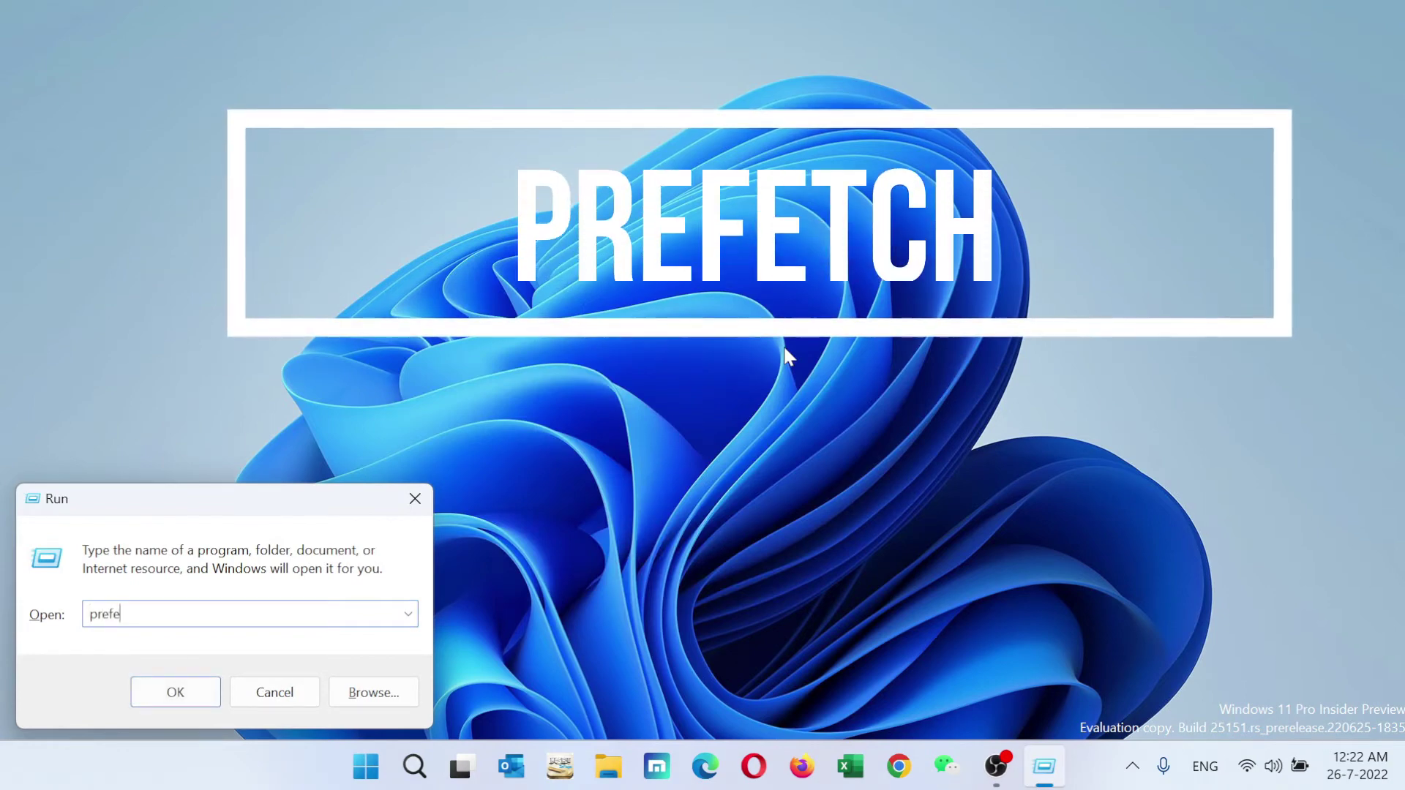
pyautogui.write('tch')
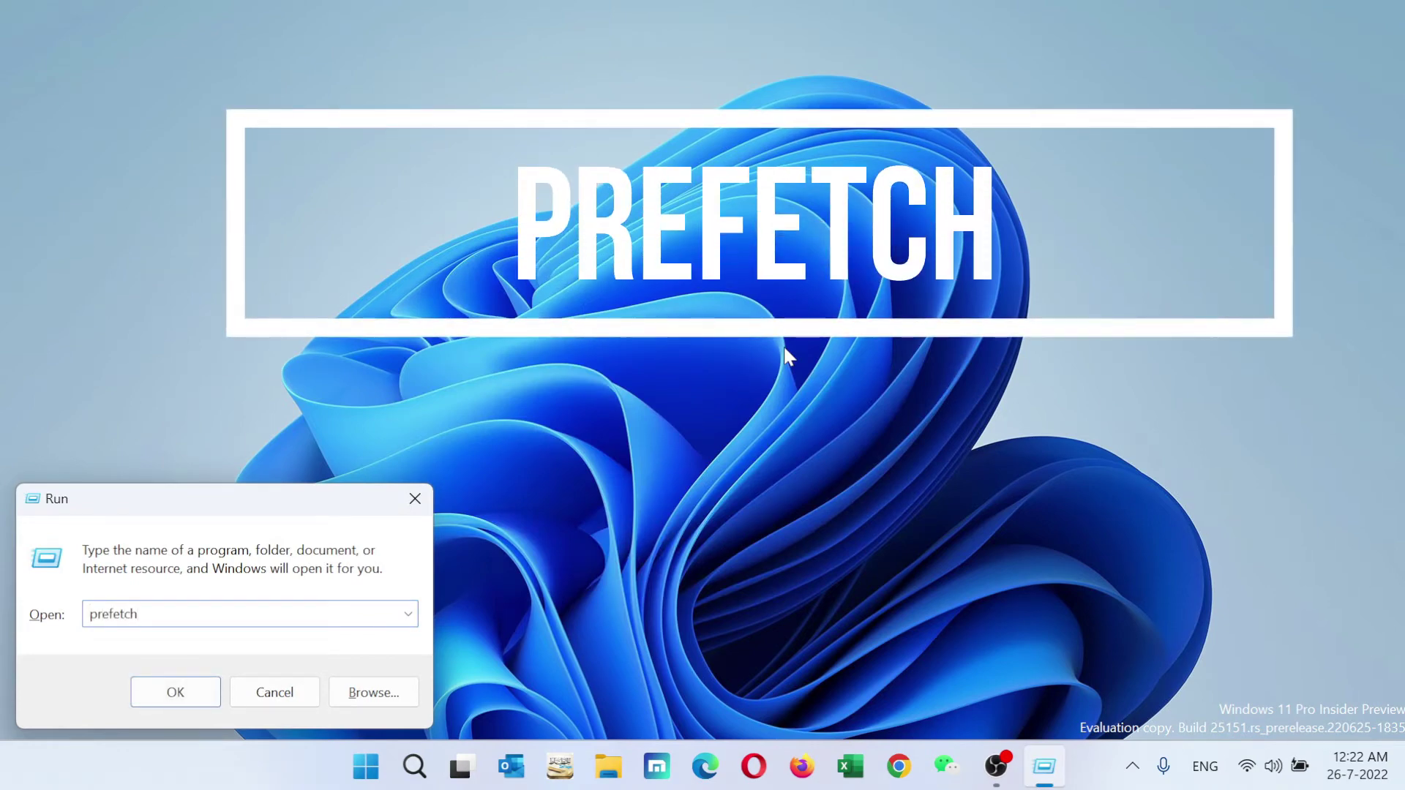
pyautogui.click(197, 689)
# Delete all files in the Prefetch folder, skipping any file in use.
pyautogui.click(315, 591)
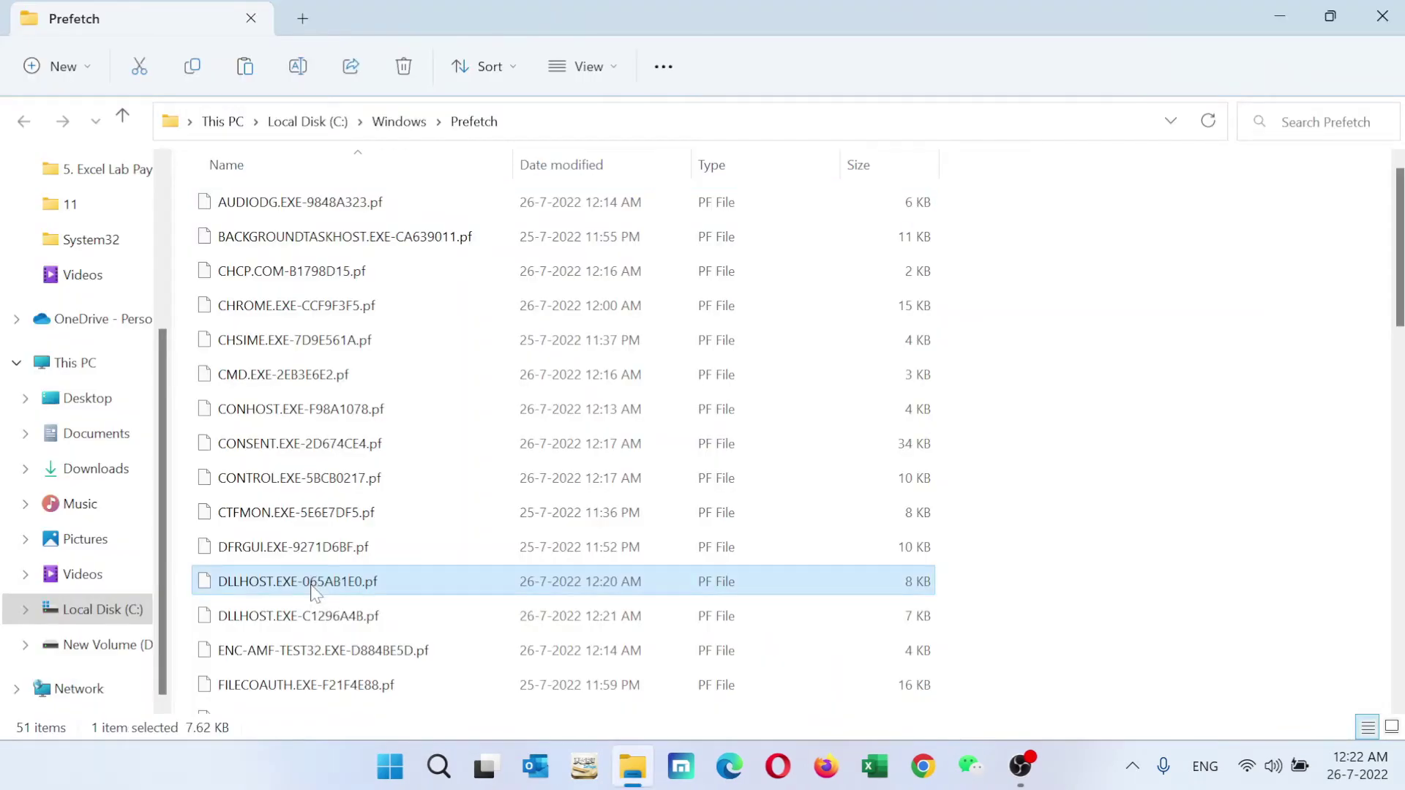
pyautogui.hotkey('ctrl', 'a')
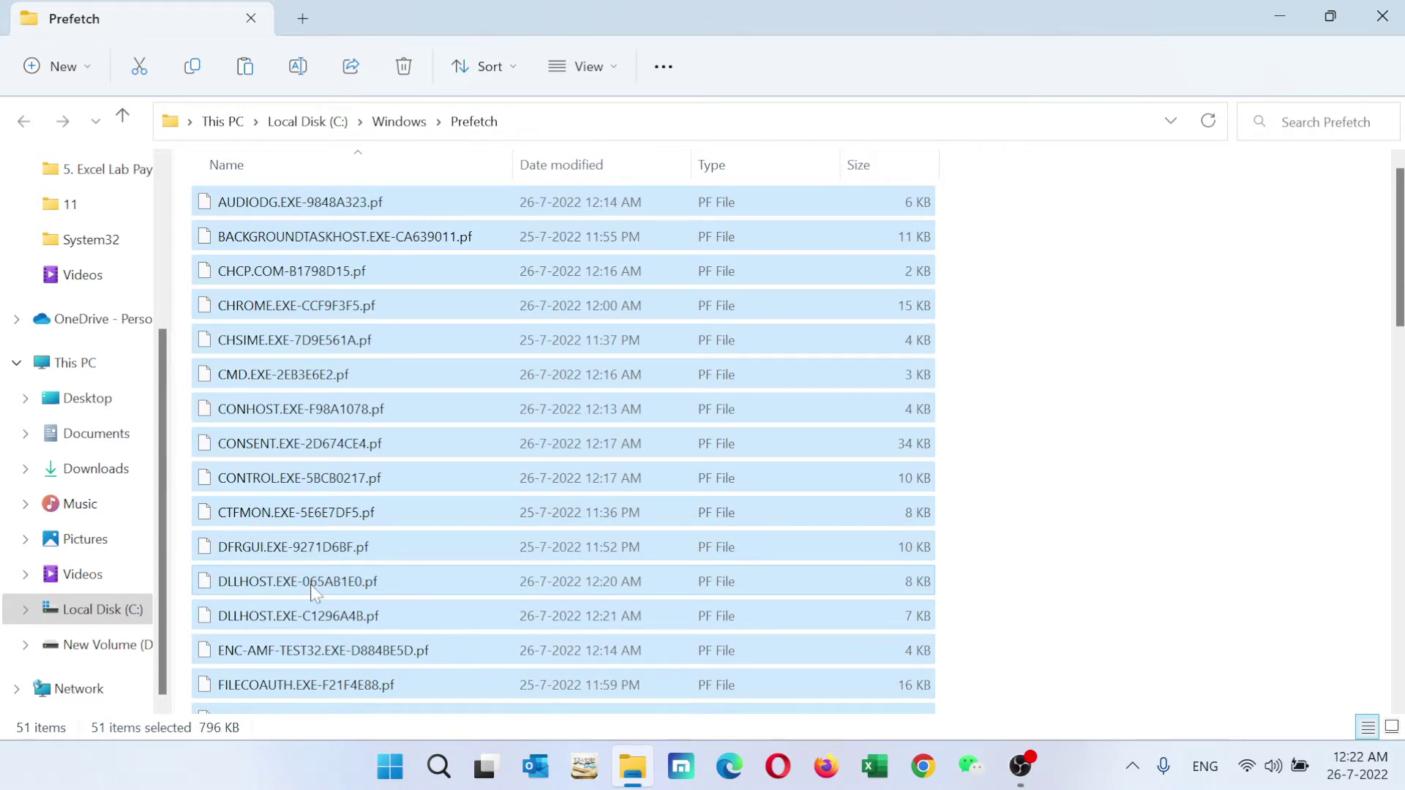
pyautogui.rightClick(312, 583)
pyautogui.click(518, 612)
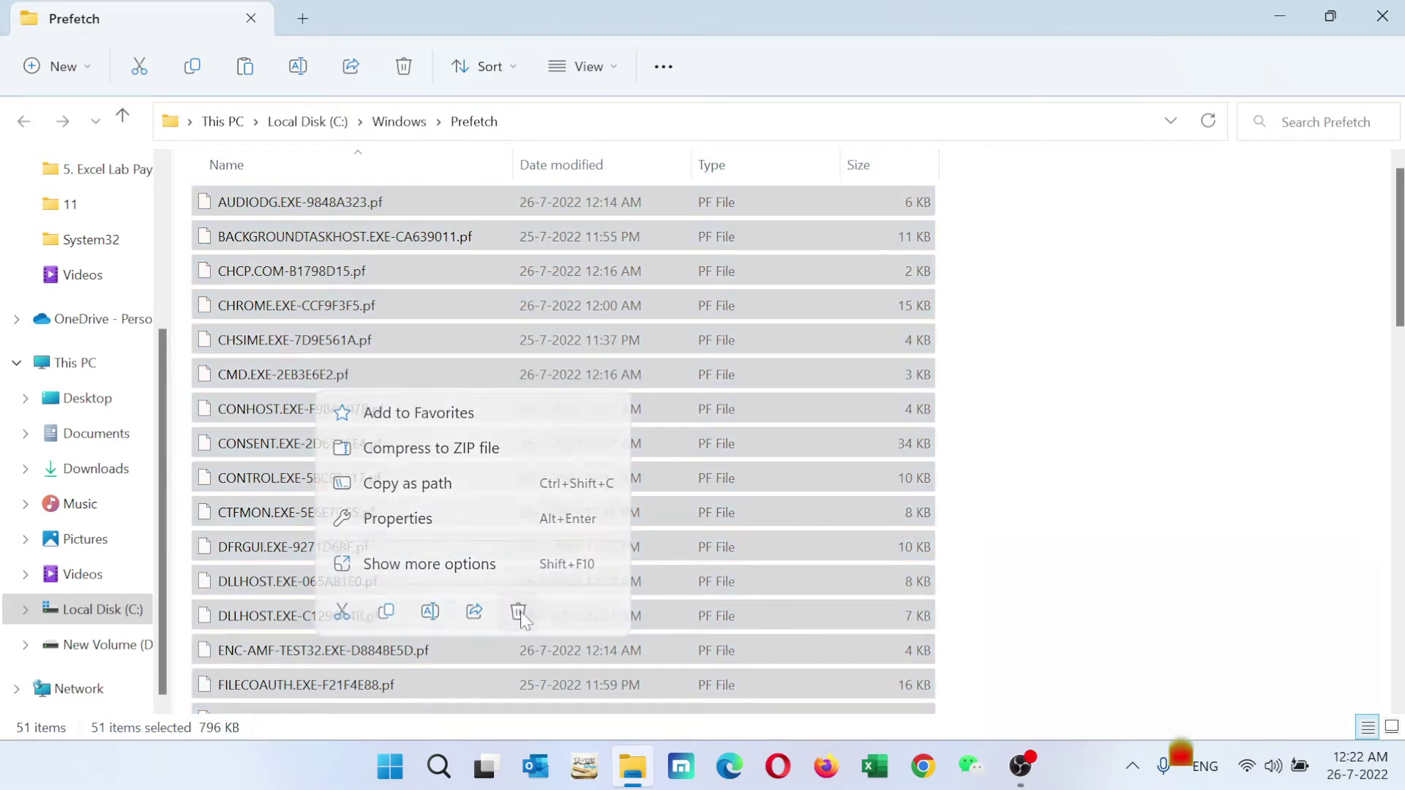
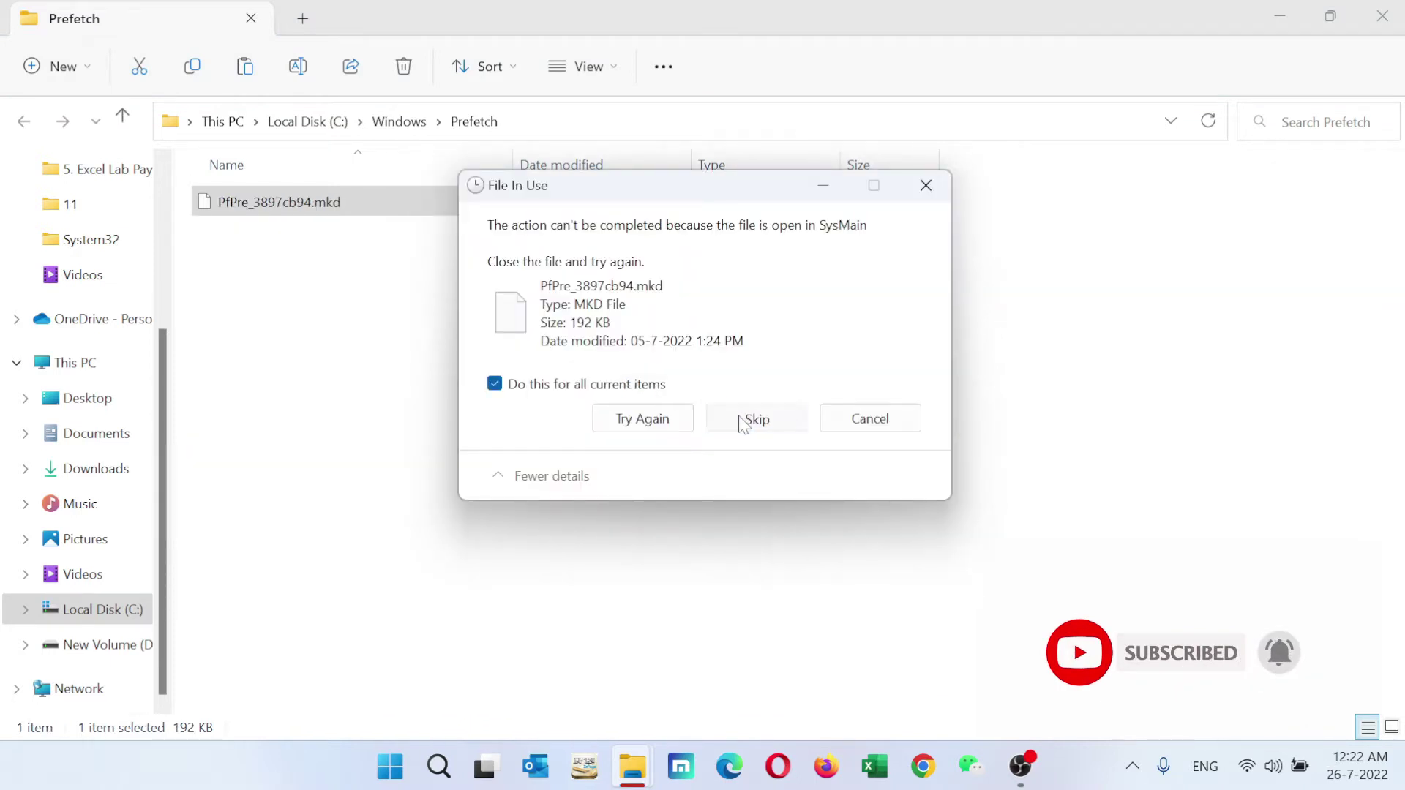
pyautogui.click(752, 419)
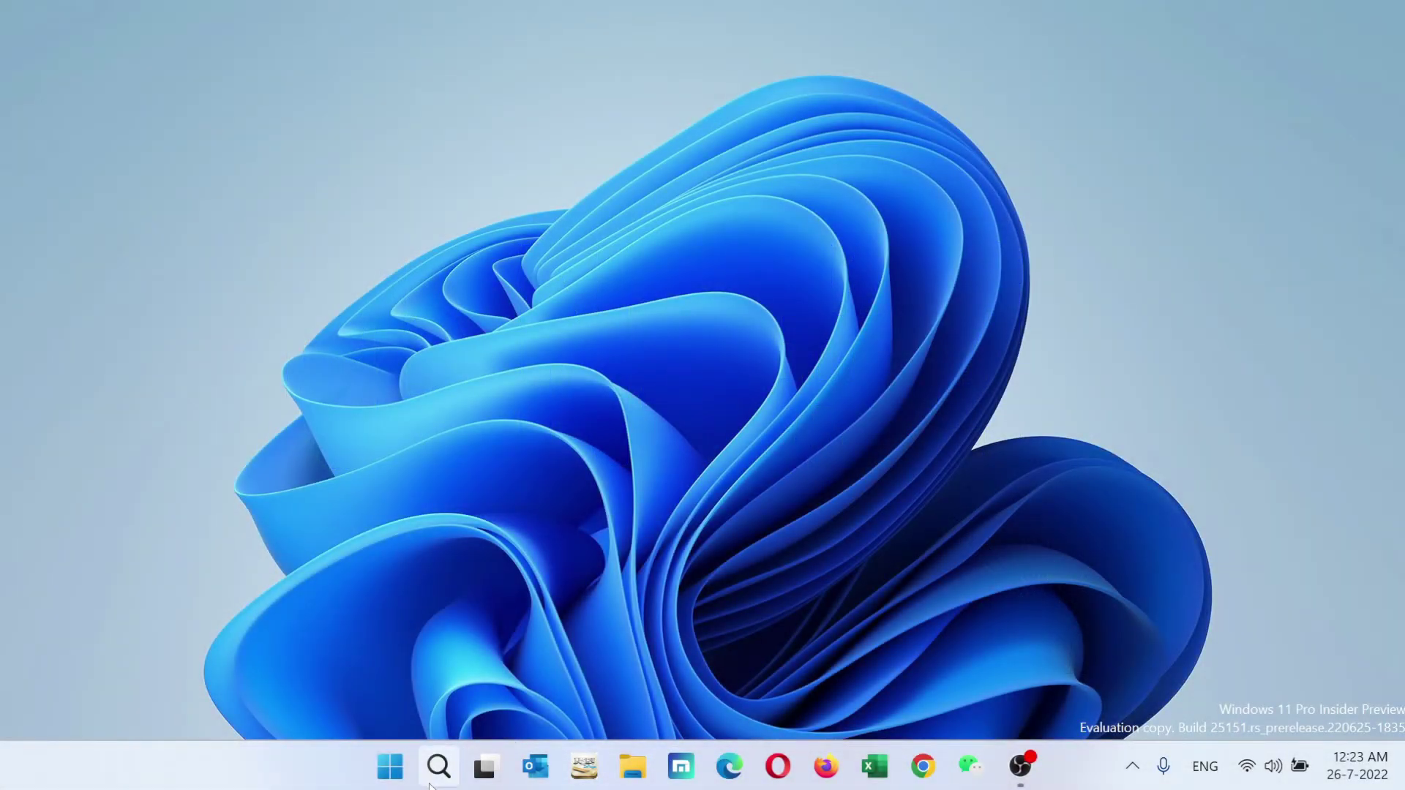
# Search Windows for Task Manager and open it.
pyautogui.click(438, 768)
pyautogui.write('tas')
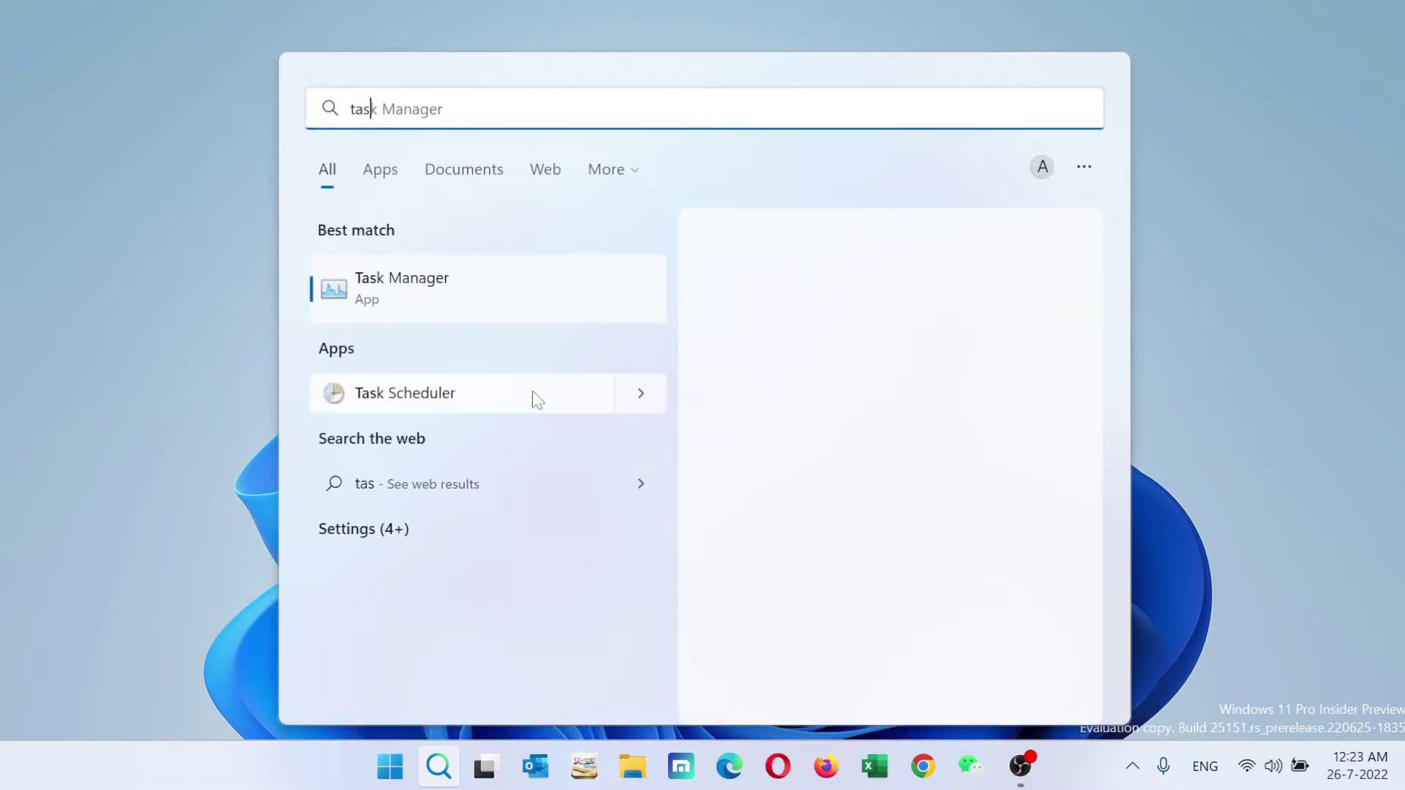
pyautogui.click(418, 289)
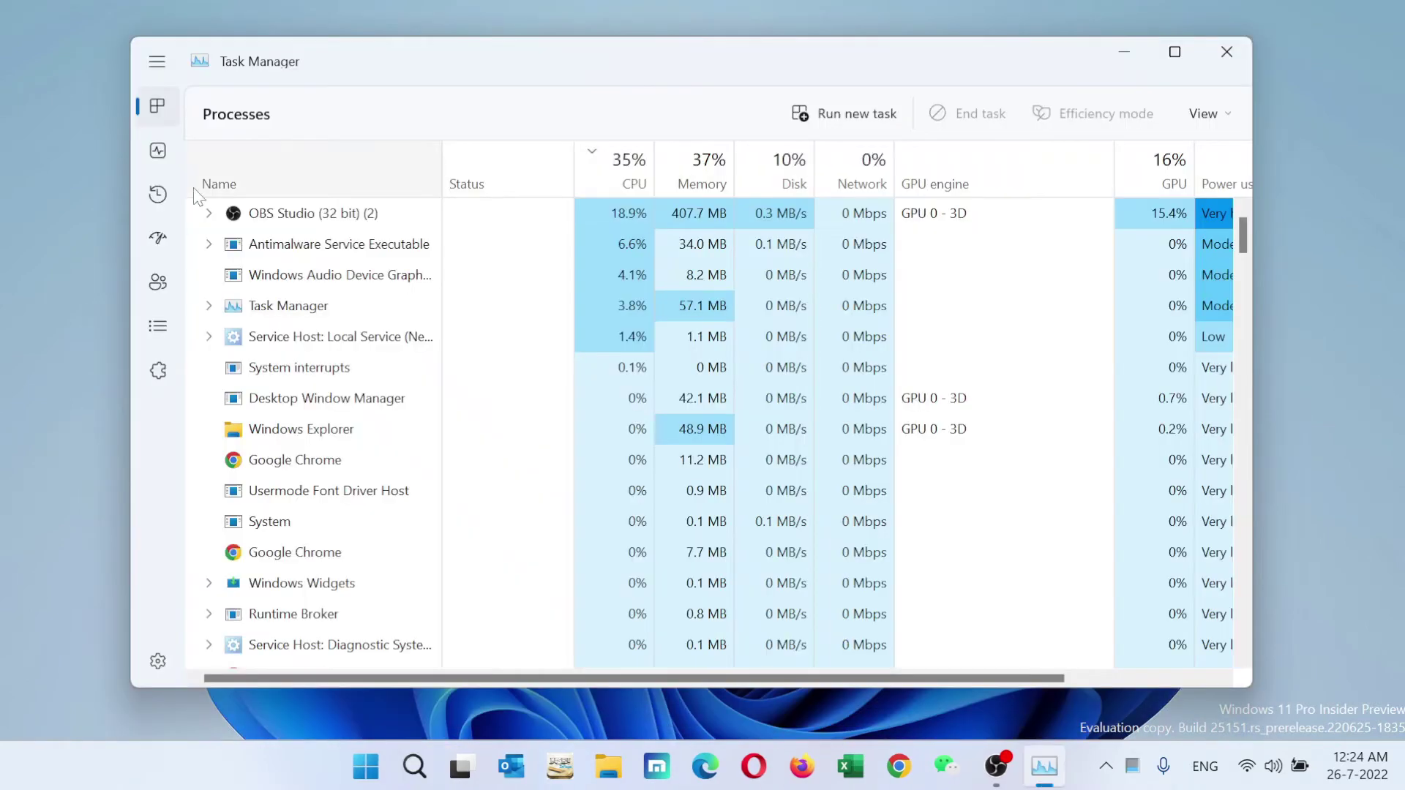
# Disable Cortana and GoogleDriveFS in the list of startup apps.
pyautogui.click(156, 248)
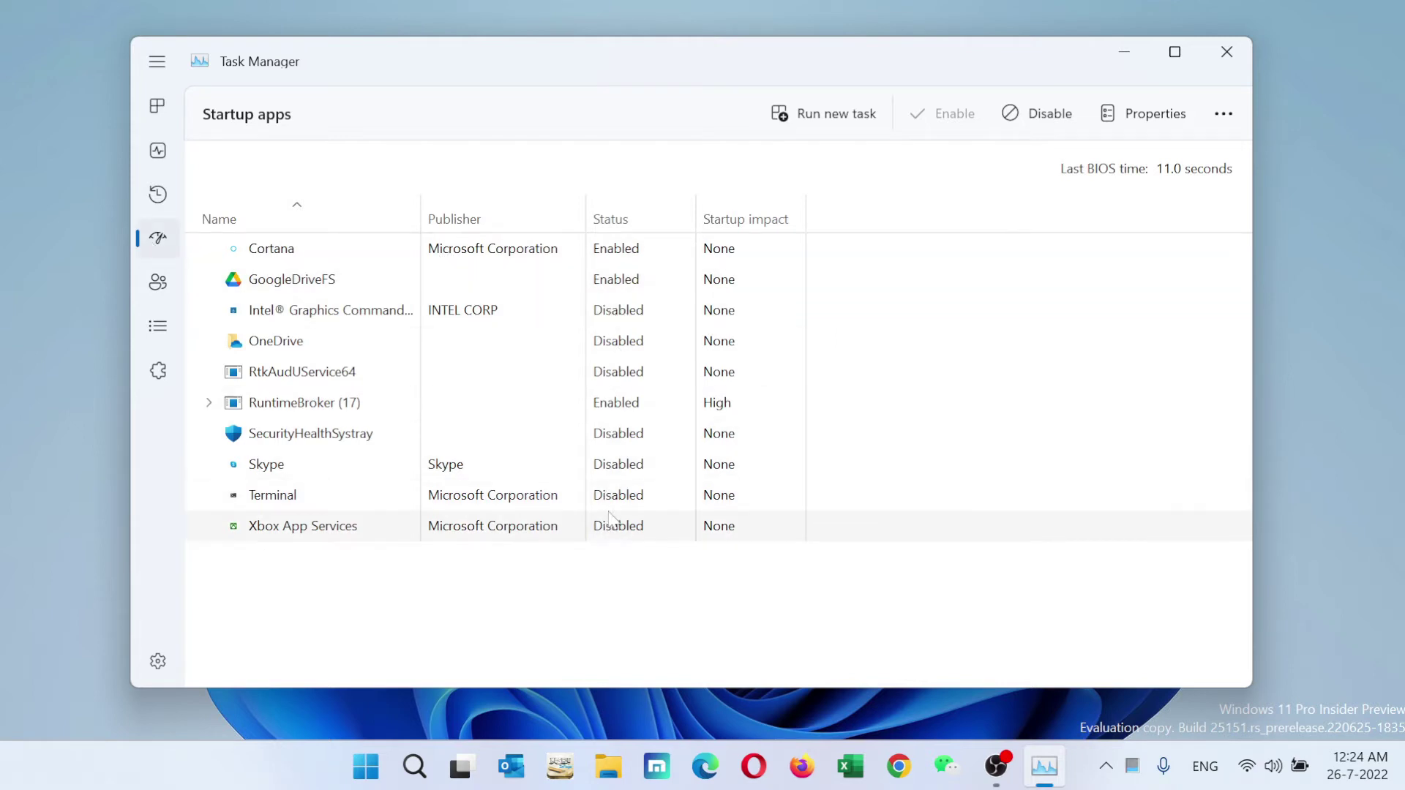
pyautogui.rightClick(612, 251)
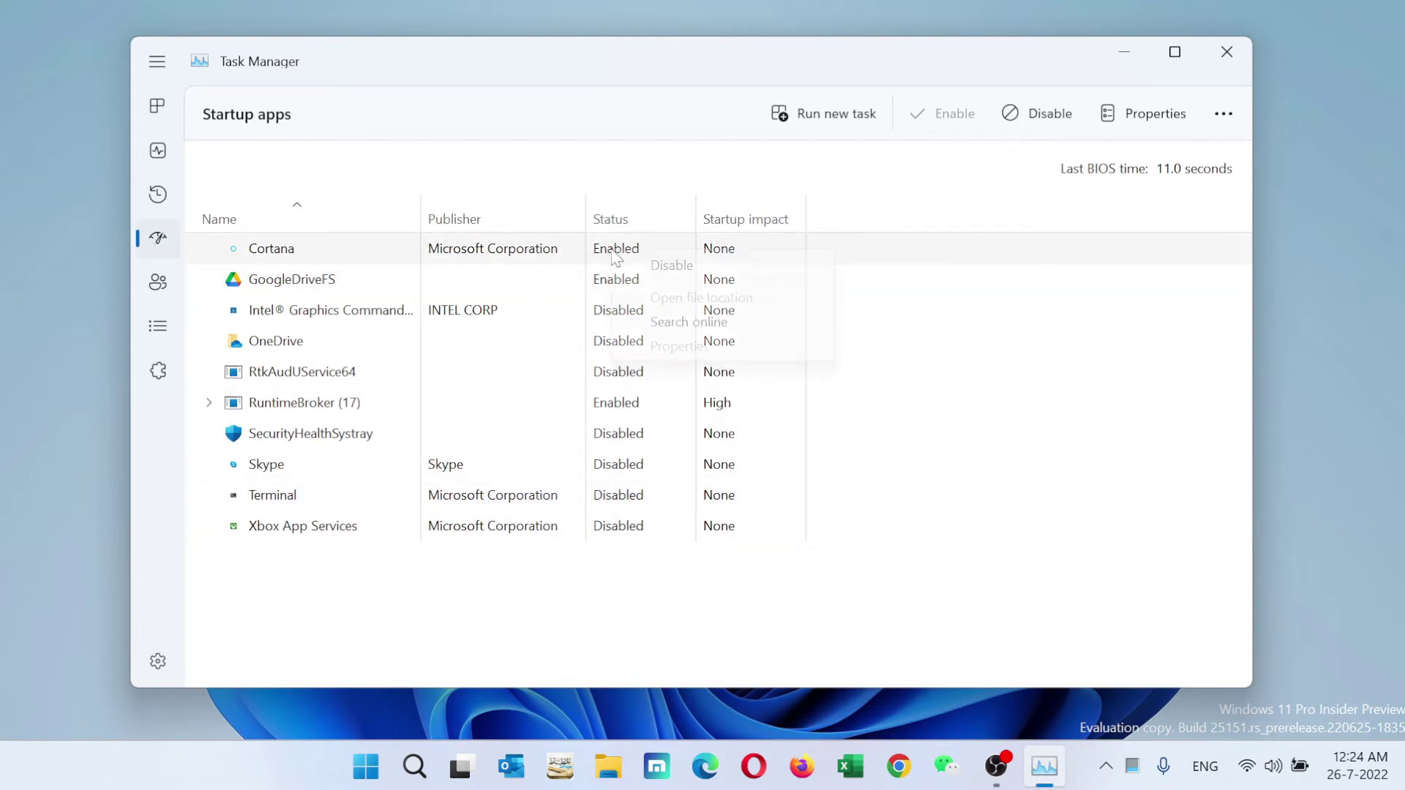
pyautogui.click(652, 269)
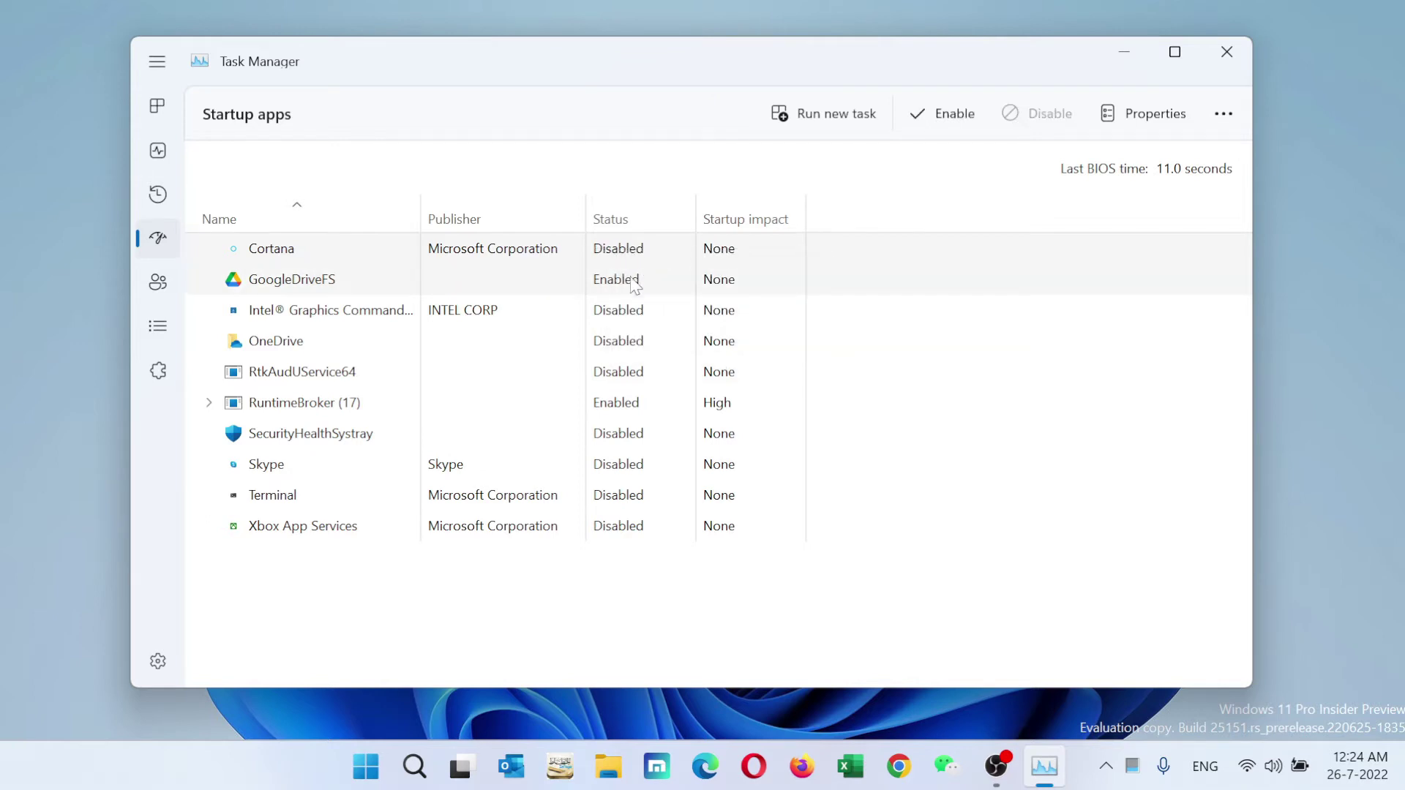
pyautogui.rightClick(623, 282)
pyautogui.click(669, 296)
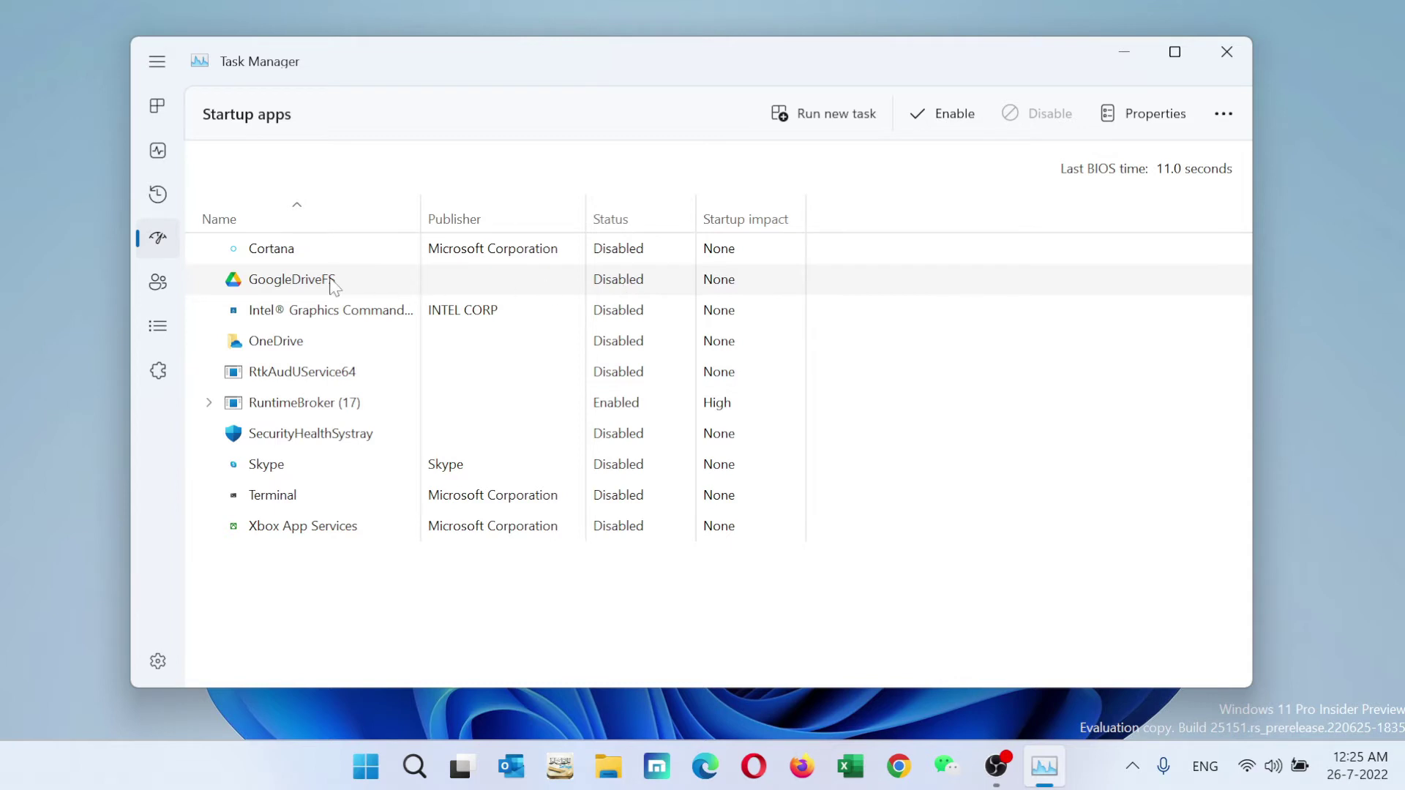
# Enable the GoogleDriveFS startup app and disable it again.
pyautogui.rightClick(621, 283)
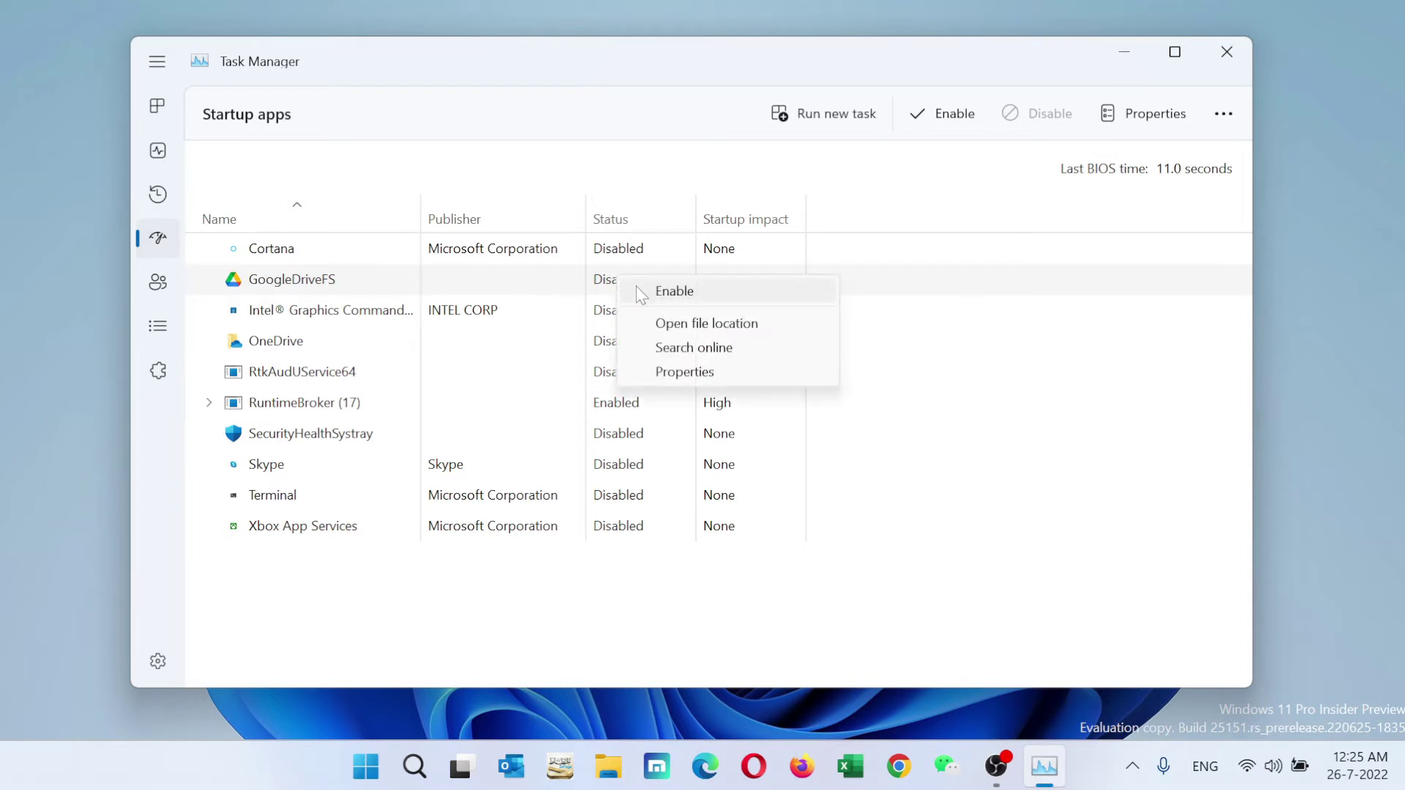
pyautogui.click(649, 290)
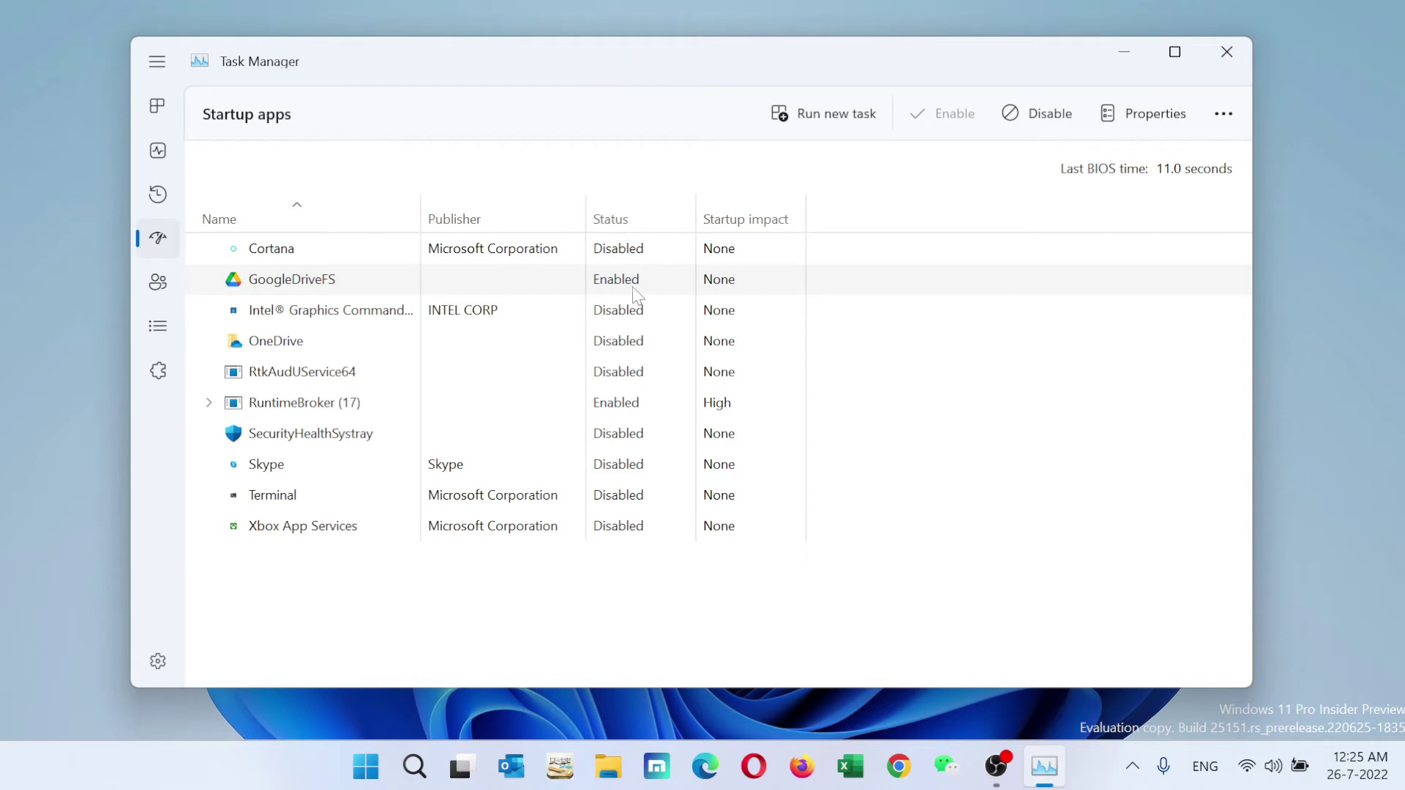
pyautogui.rightClick(630, 290)
pyautogui.click(655, 300)
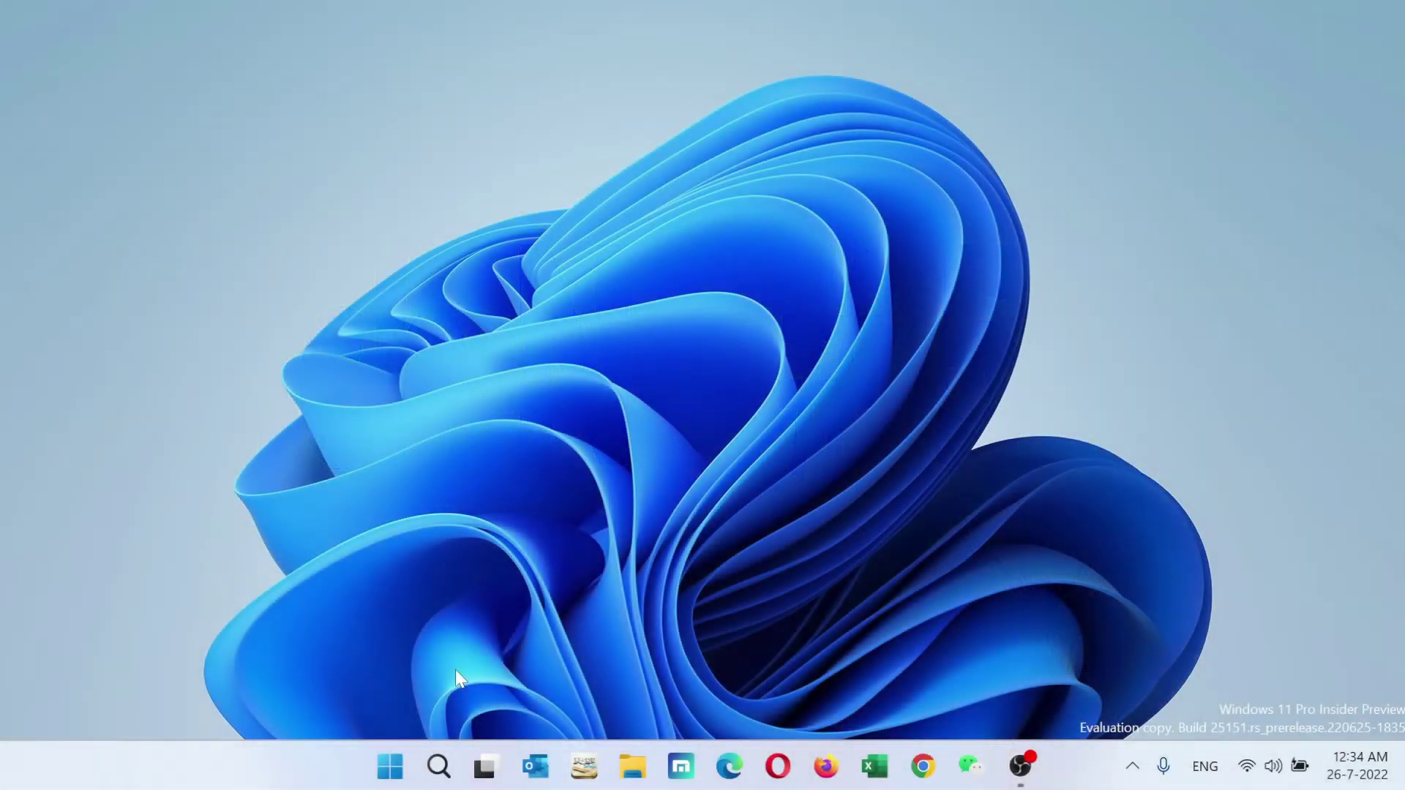
# Open the Registry Editor by running regedit.
pyautogui.press('super+r')
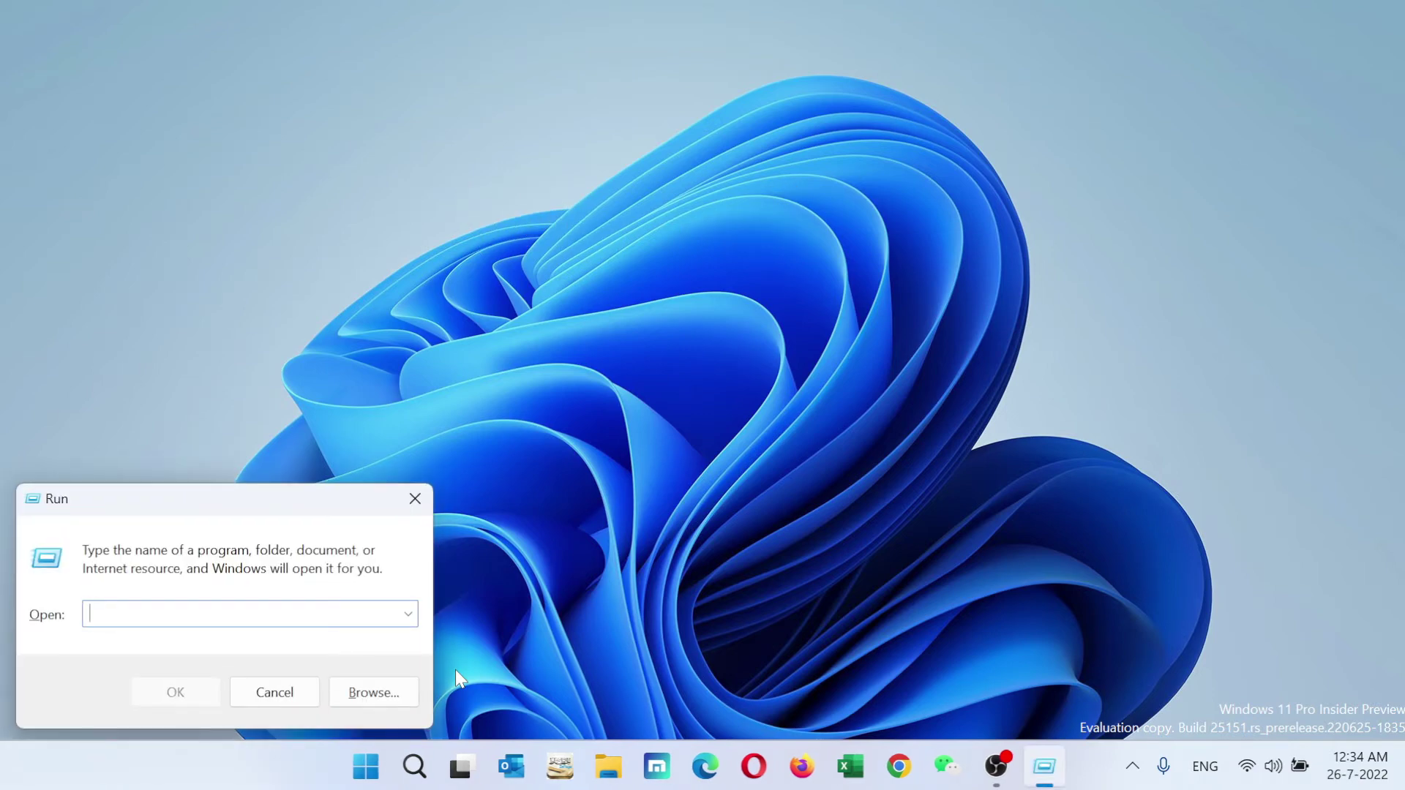
pyautogui.write('regedit')
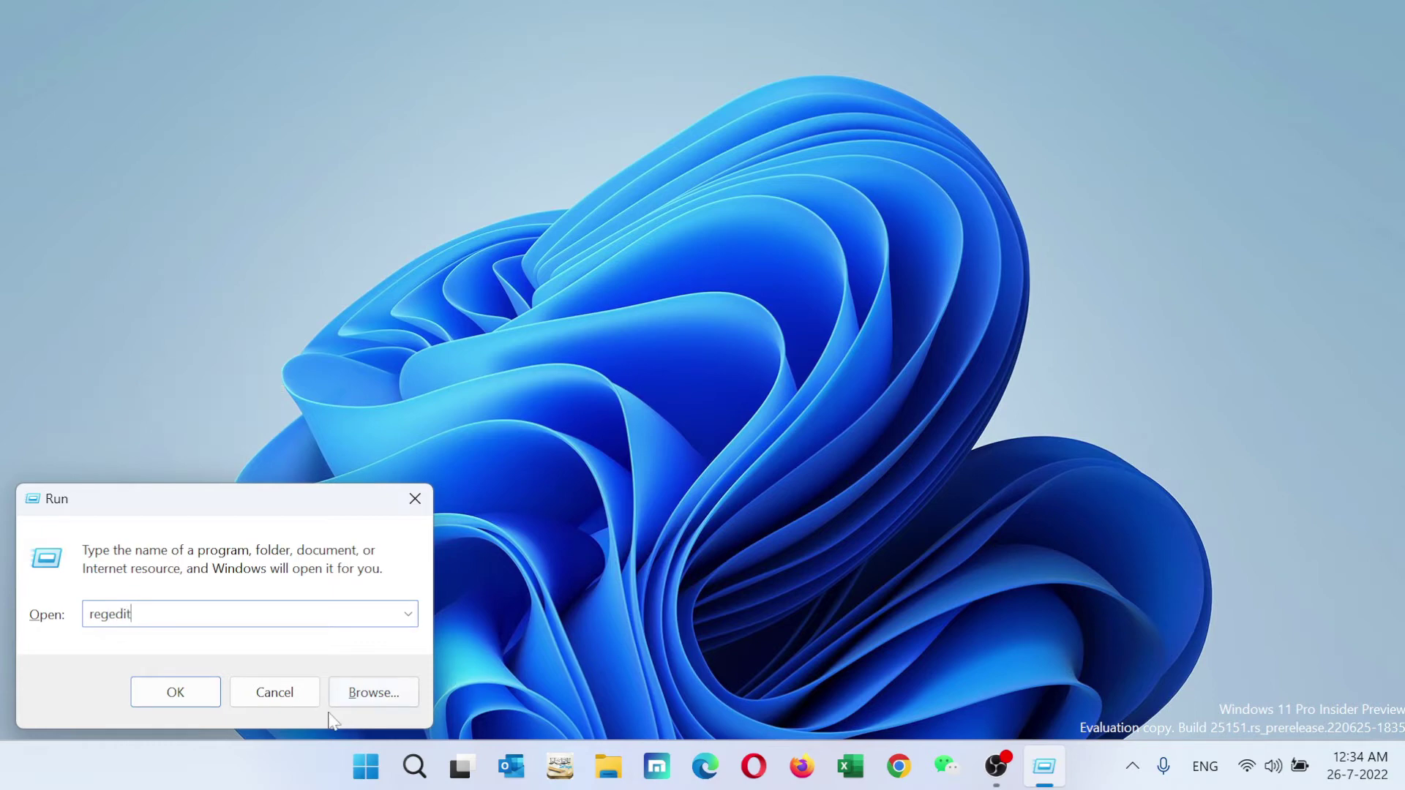
pyautogui.click(199, 692)
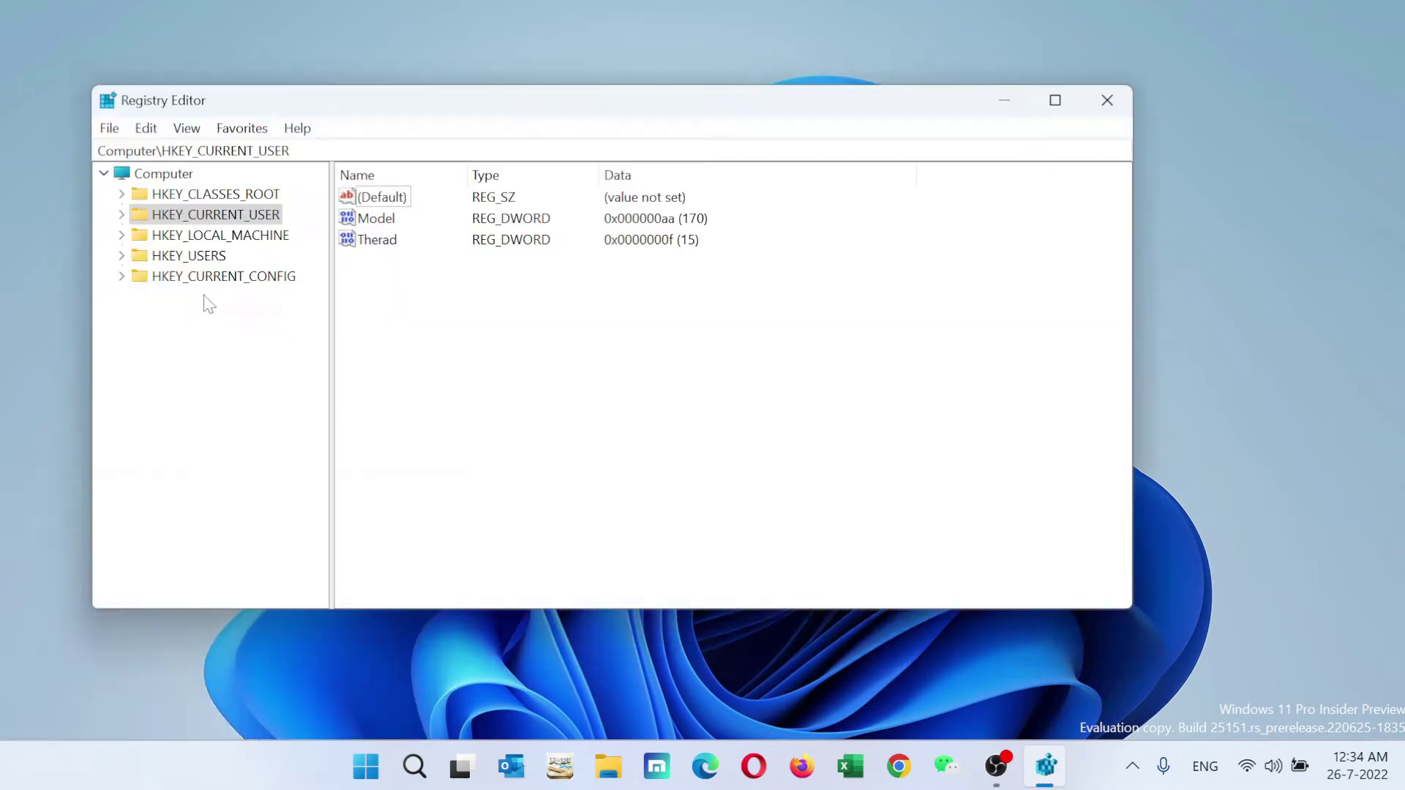
# Set the MouseHoverTime value to 10 in the registry key HKEY_CURRENT_USER\Control Panel\Mouse.
pyautogui.click(120, 218)
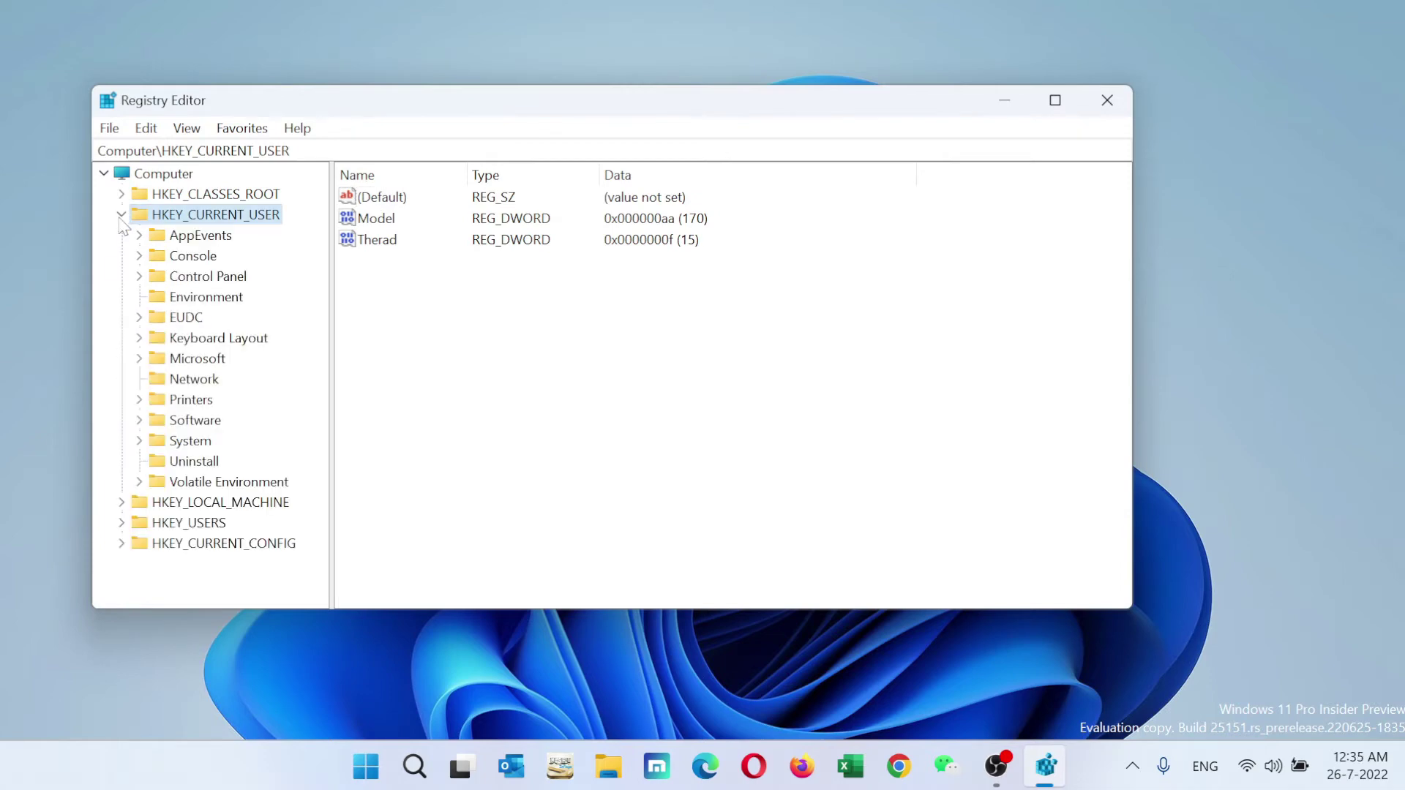
pyautogui.click(138, 277)
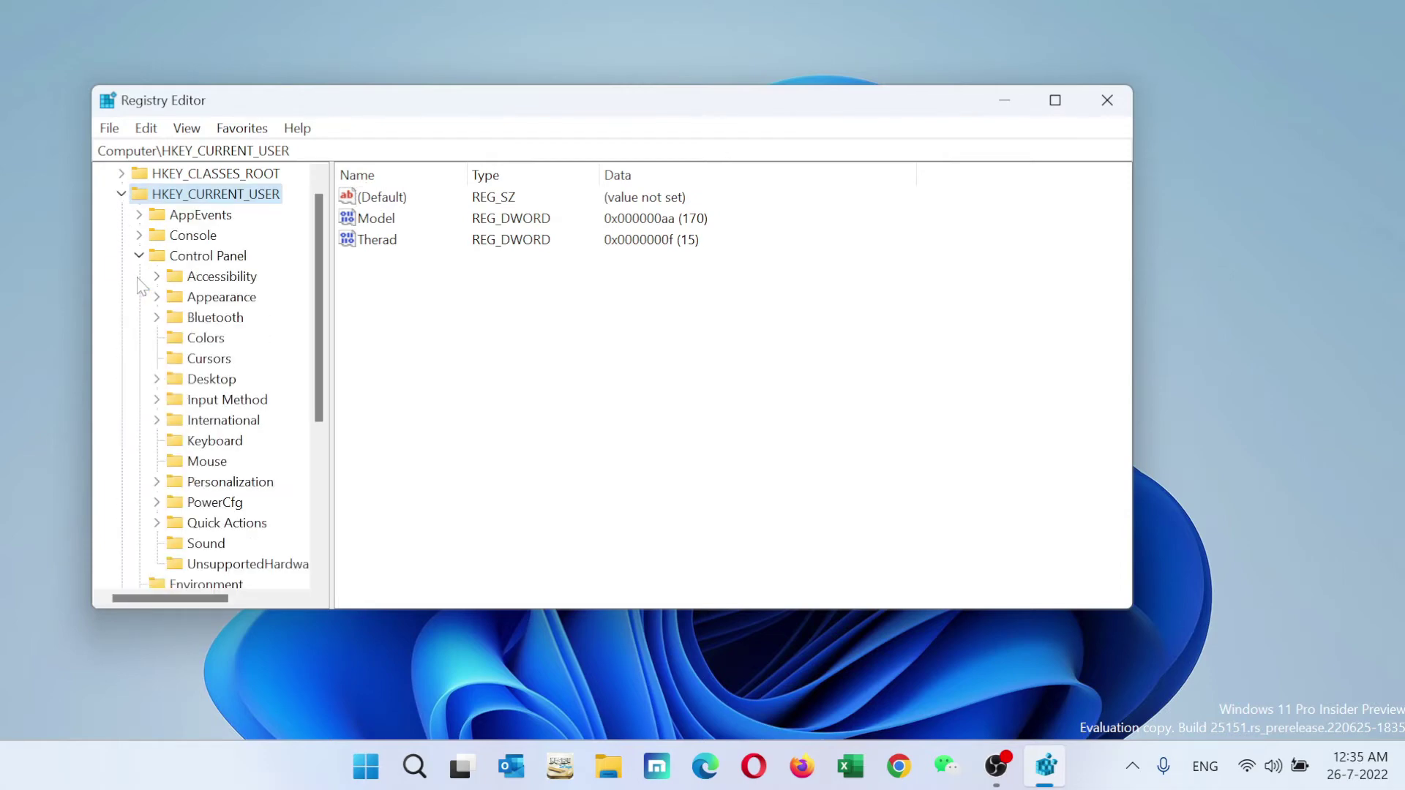
pyautogui.click(202, 463)
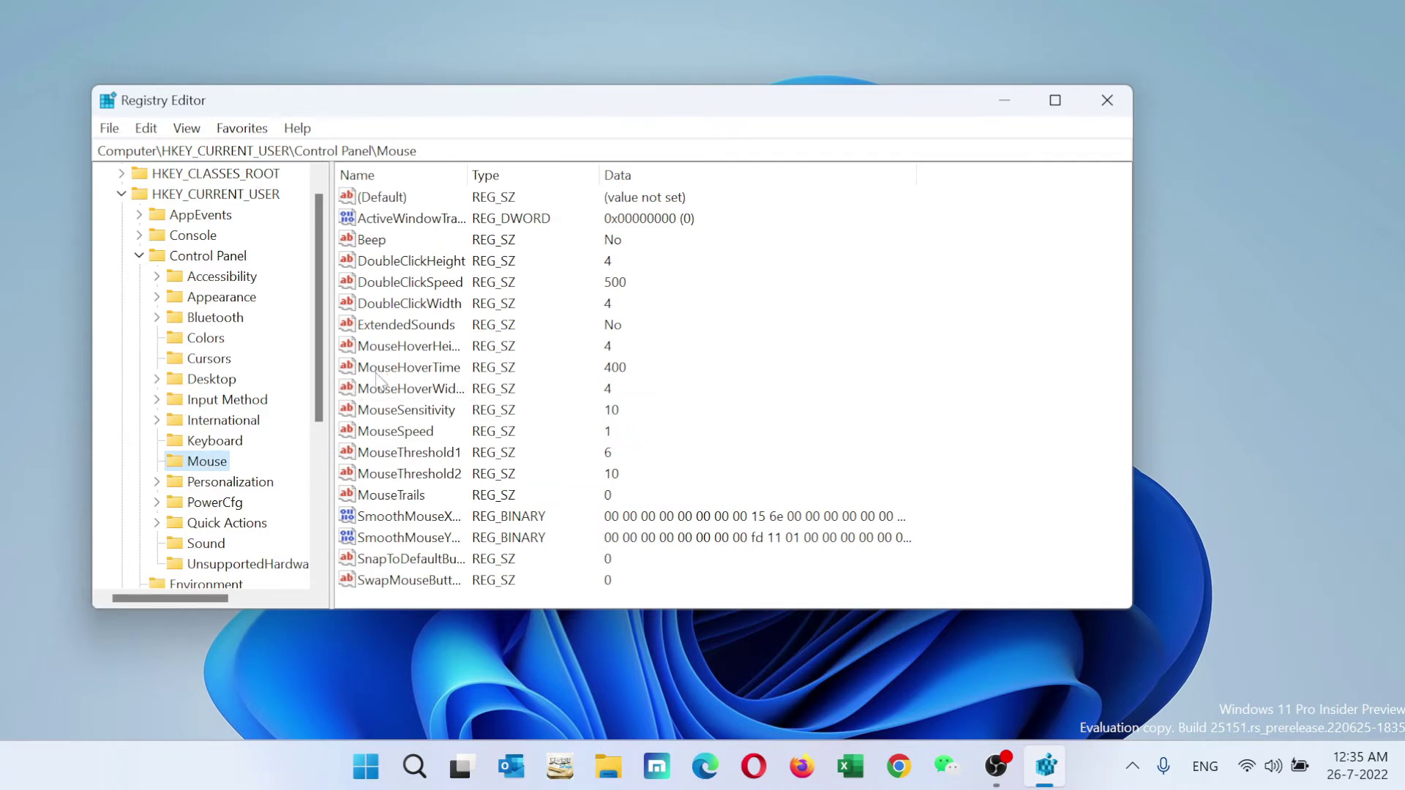
pyautogui.doubleClick(407, 372)
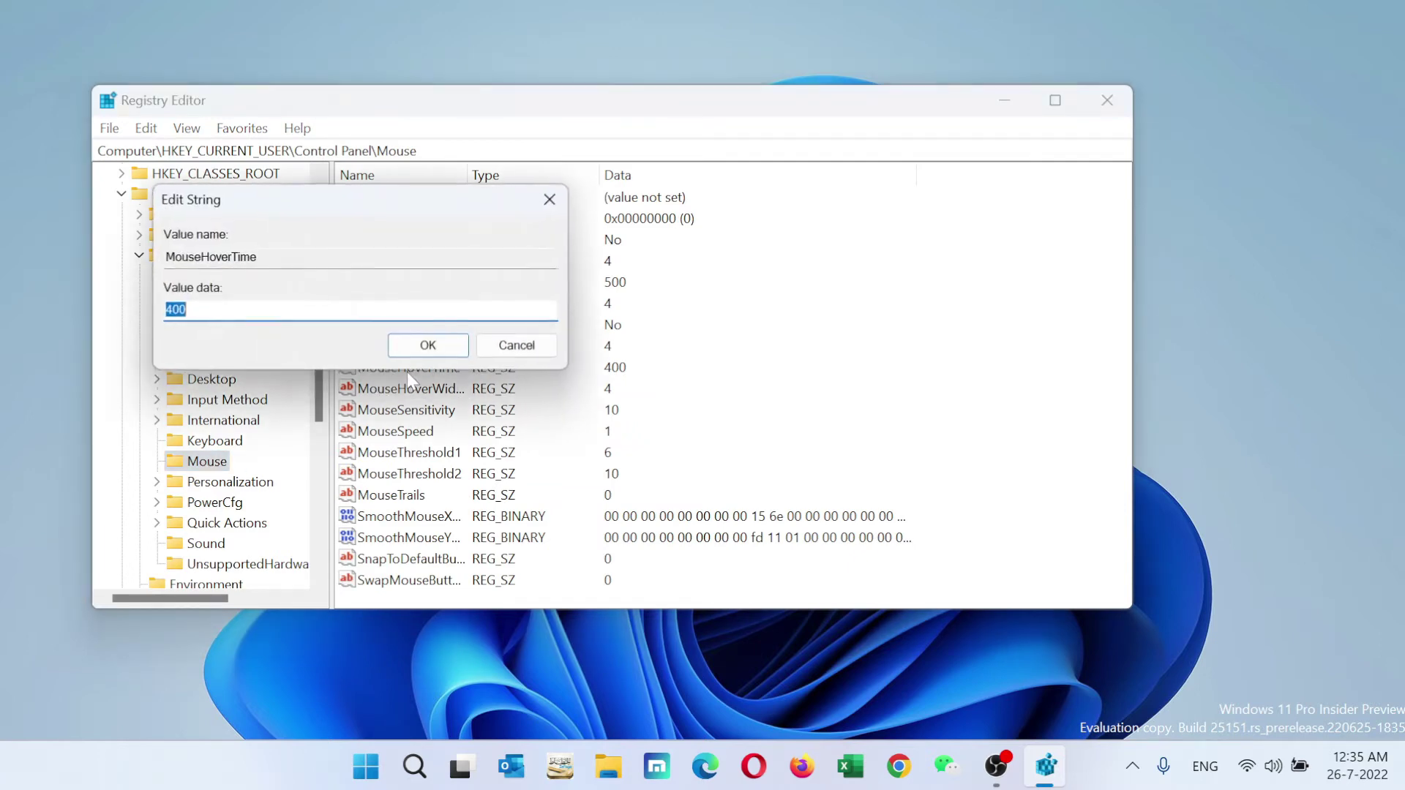
pyautogui.write('10')
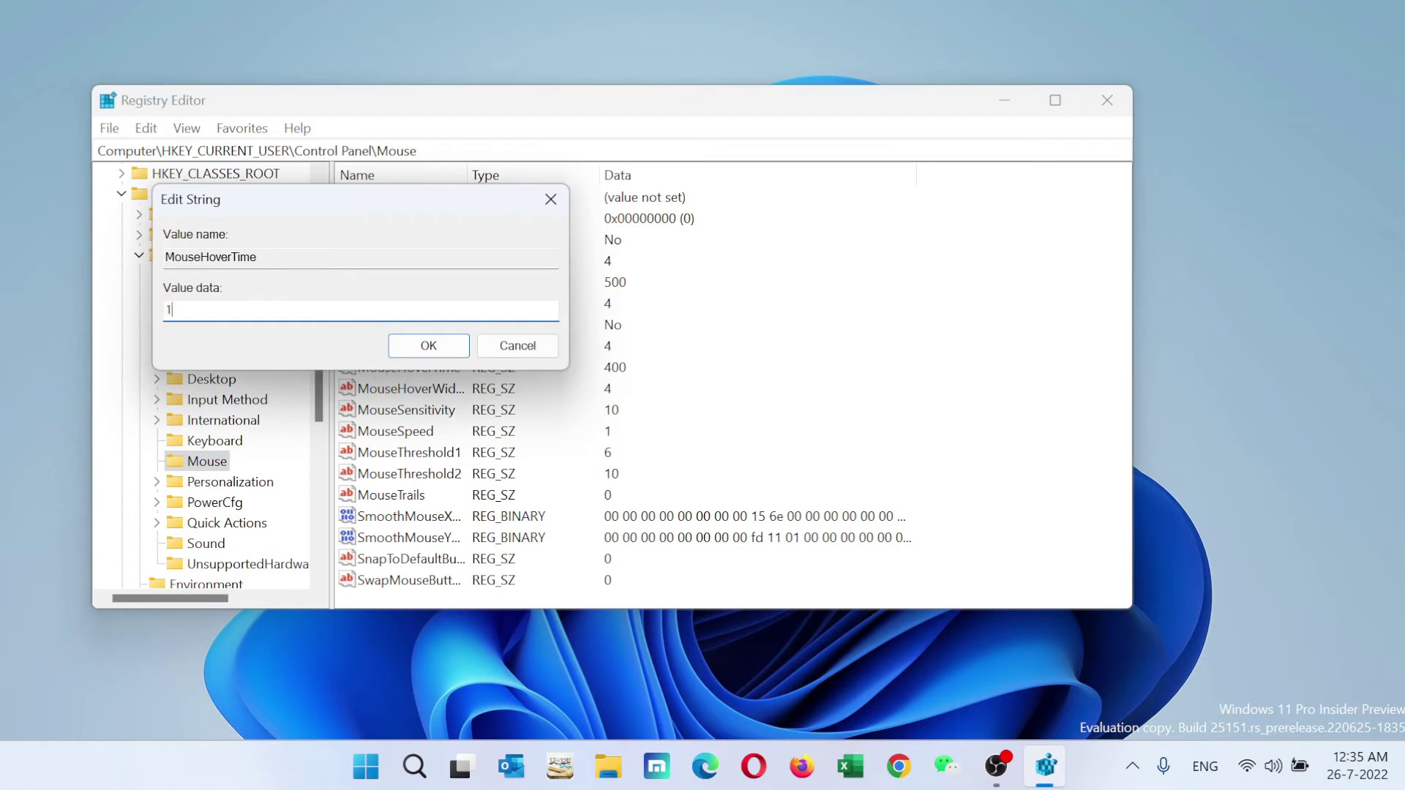
pyautogui.click(459, 349)
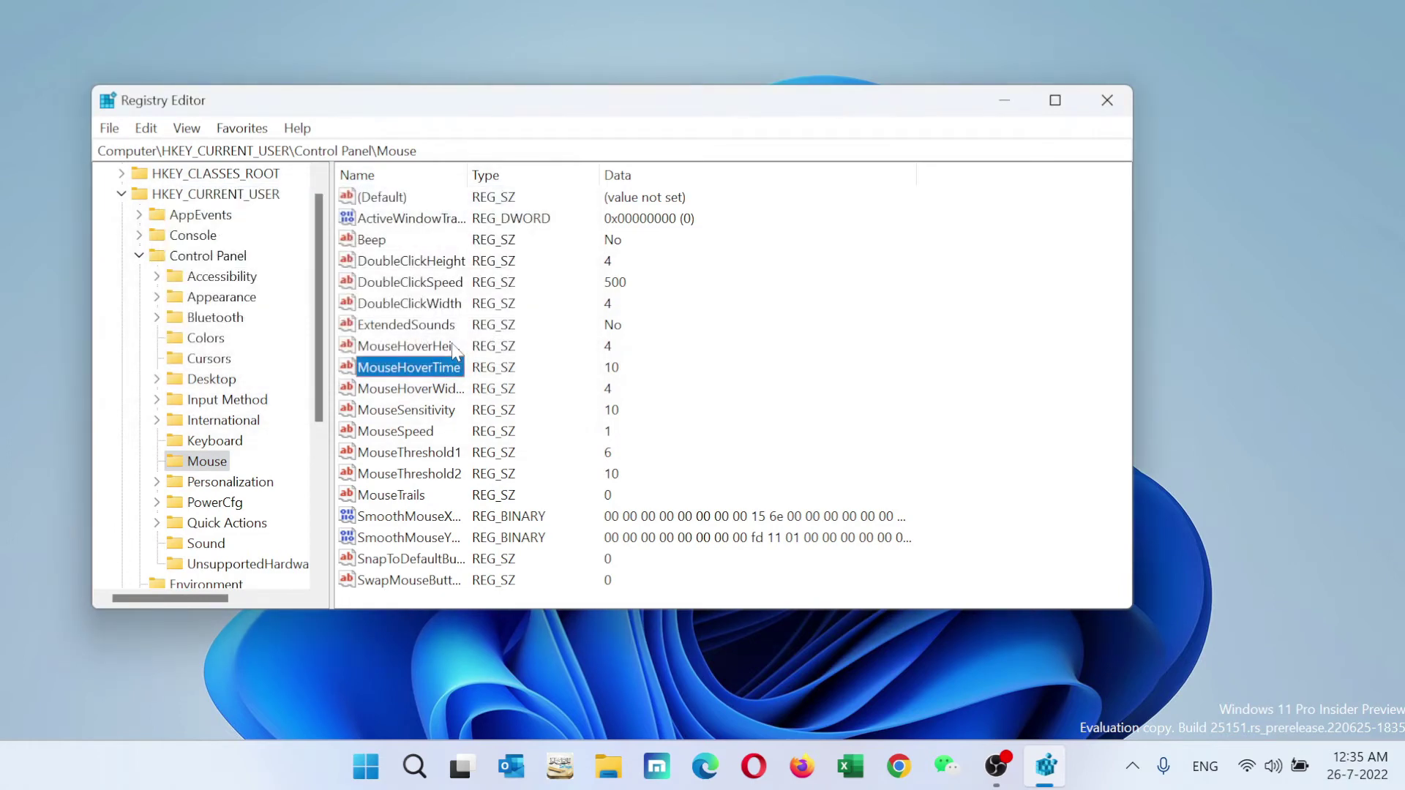
# Set the MenuShowDelay value to 10 in the registry key HKEY_CURRENT_USER\Control Panel\Desktop.
pyautogui.click(216, 381)
pyautogui.moveTo(1117, 326); pyautogui.dragTo(1114, 405)
pyautogui.scroll(-5, 405, 271)
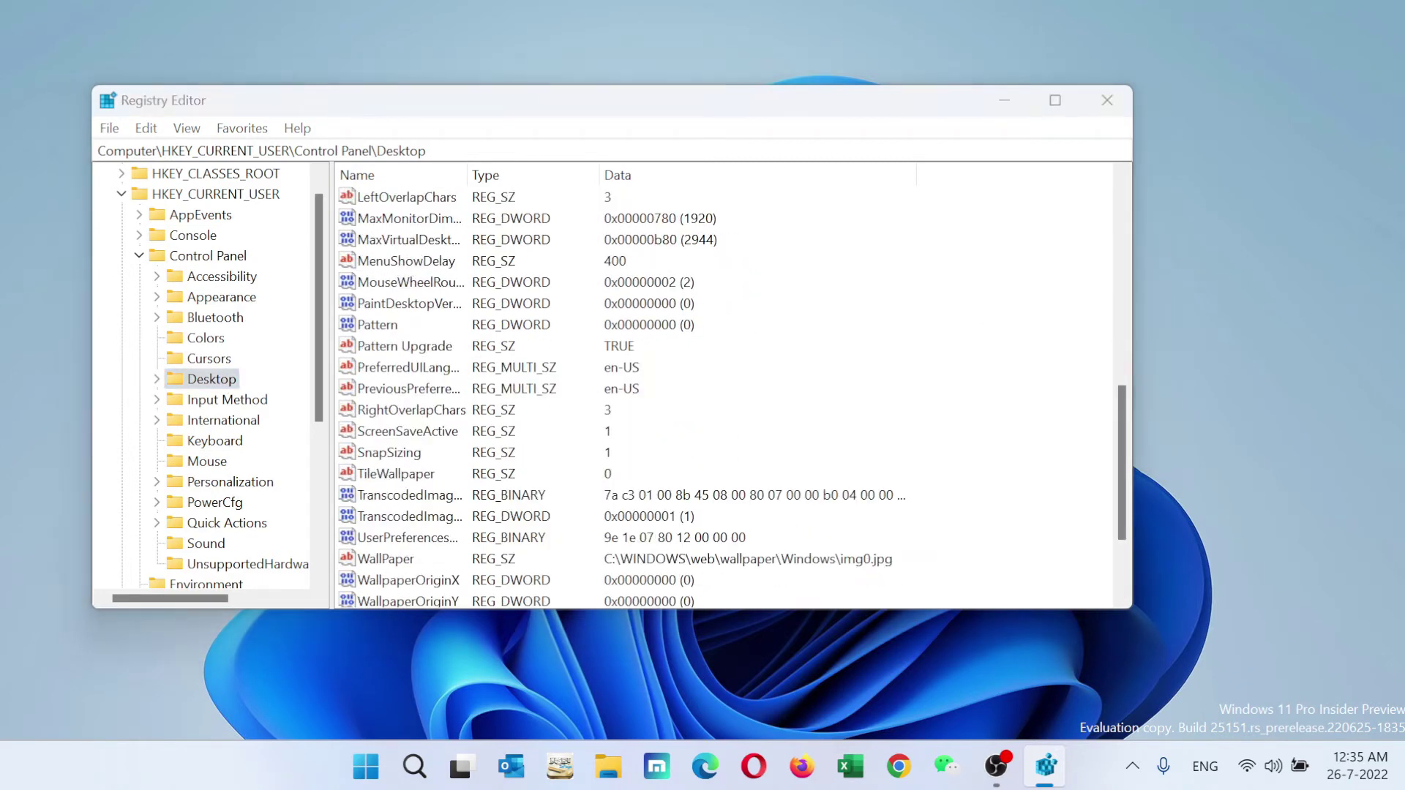
pyautogui.doubleClick(403, 262)
pyautogui.write('10')
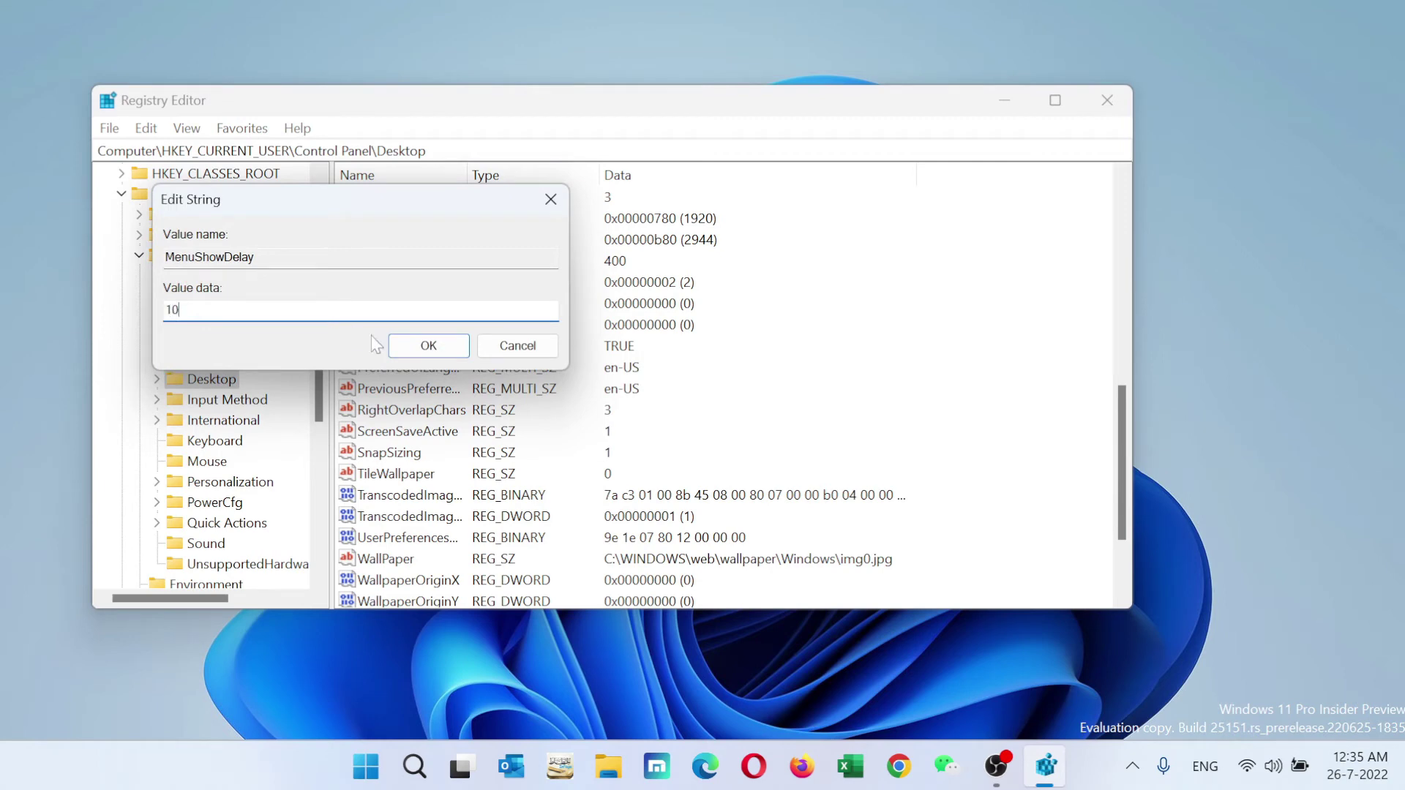
pyautogui.click(423, 348)
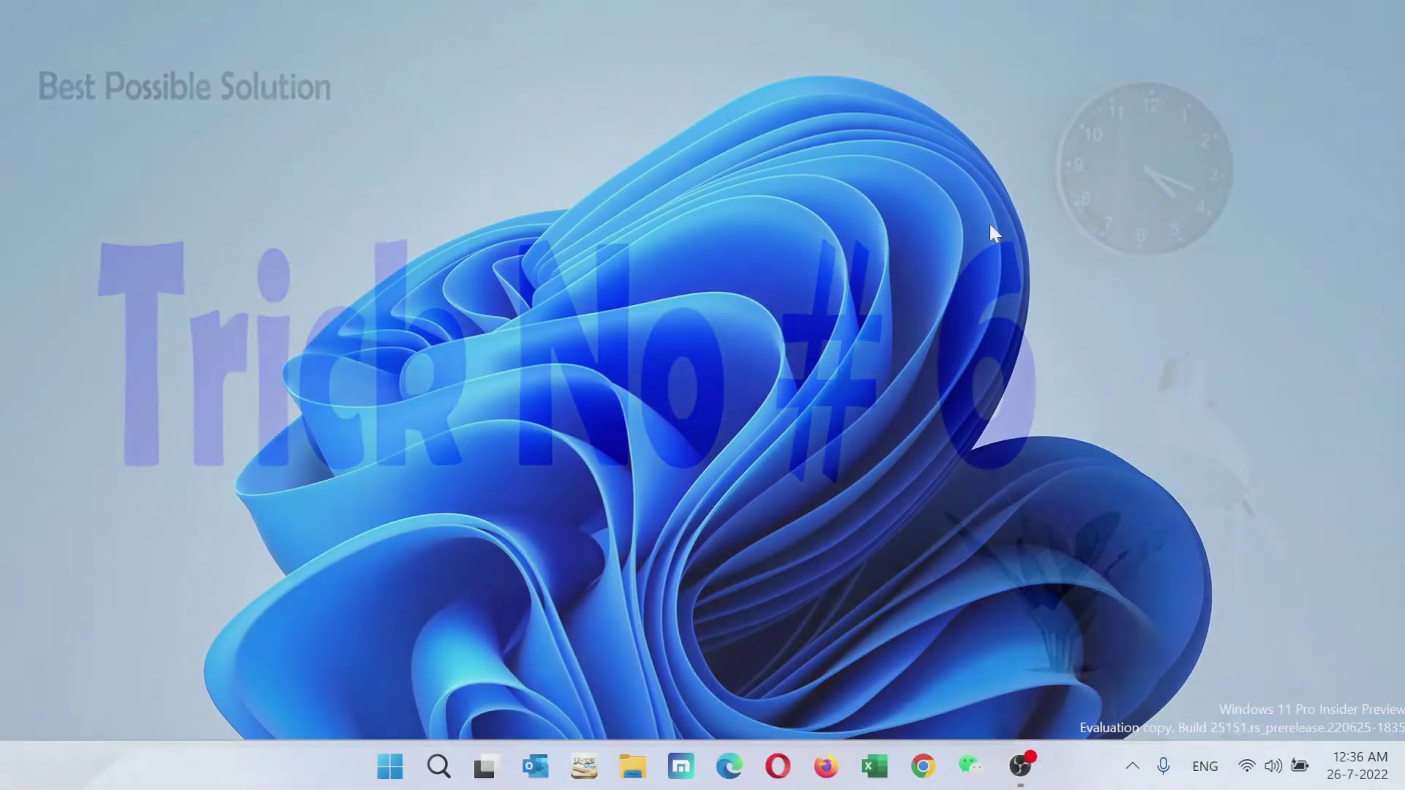
# Open the Notifications page of the System settings in Windows Settings.
pyautogui.click(395, 765)
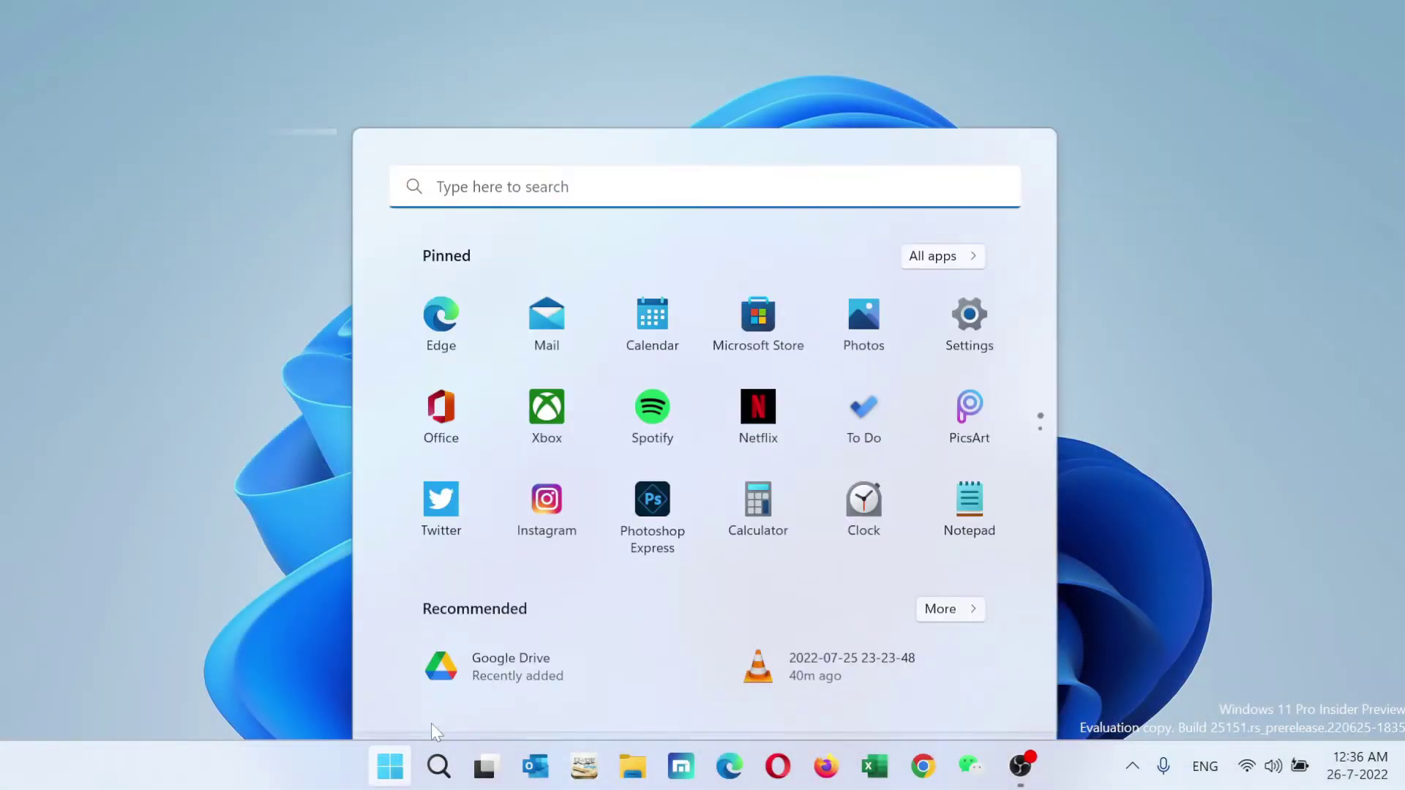
pyautogui.click(970, 322)
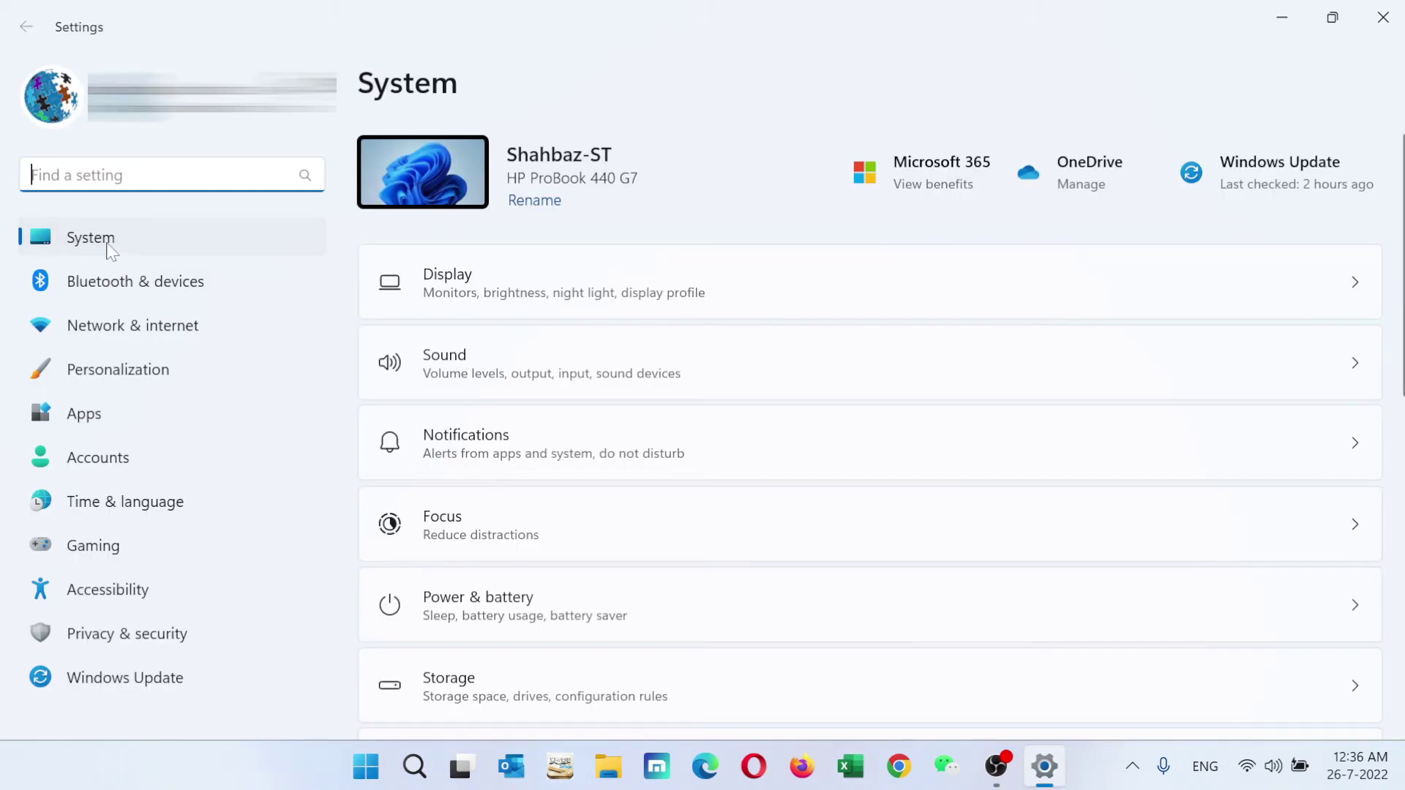
pyautogui.click(111, 251)
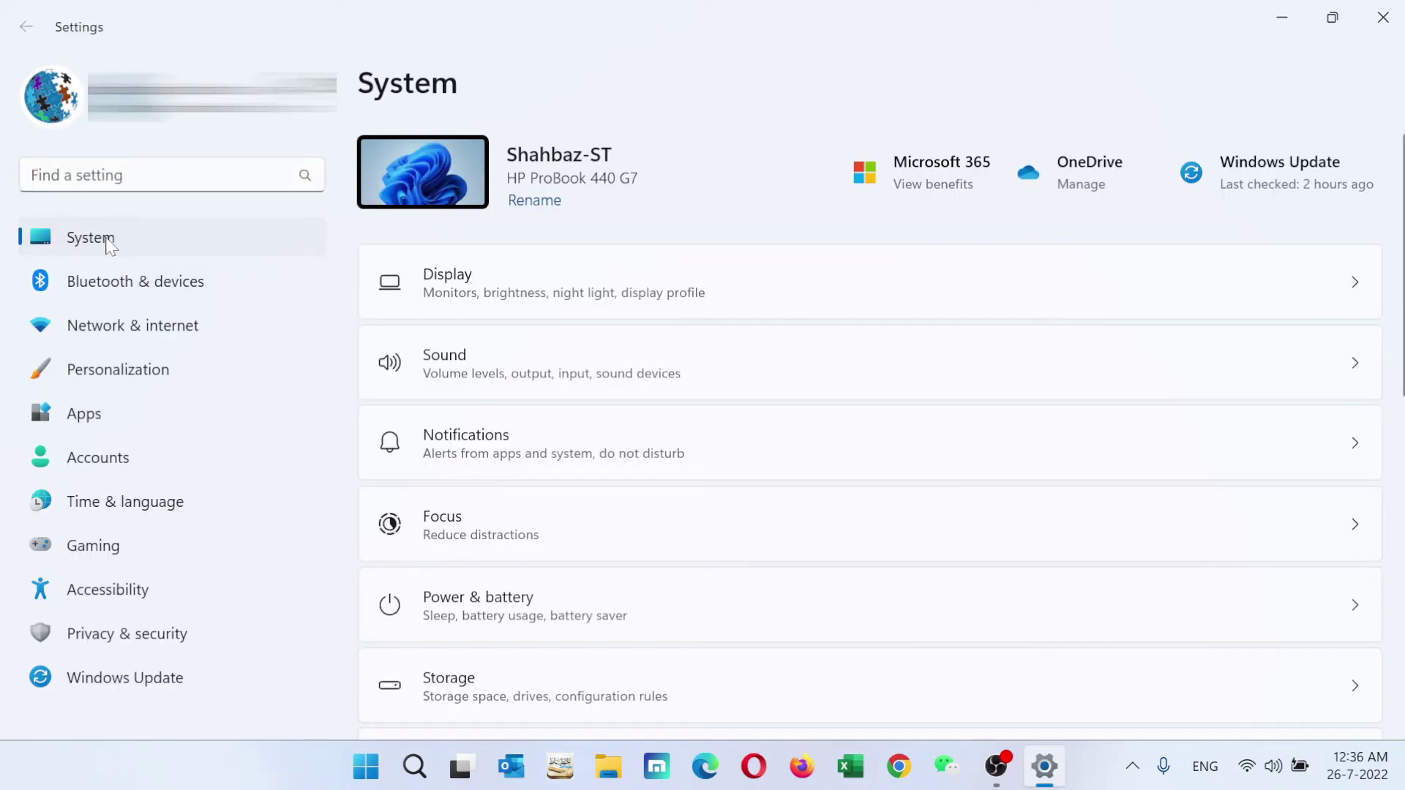
pyautogui.click(1357, 446)
# Review the per-app notification list and turn off notifications from apps and other senders.
pyautogui.scroll(-6, 1358, 446)
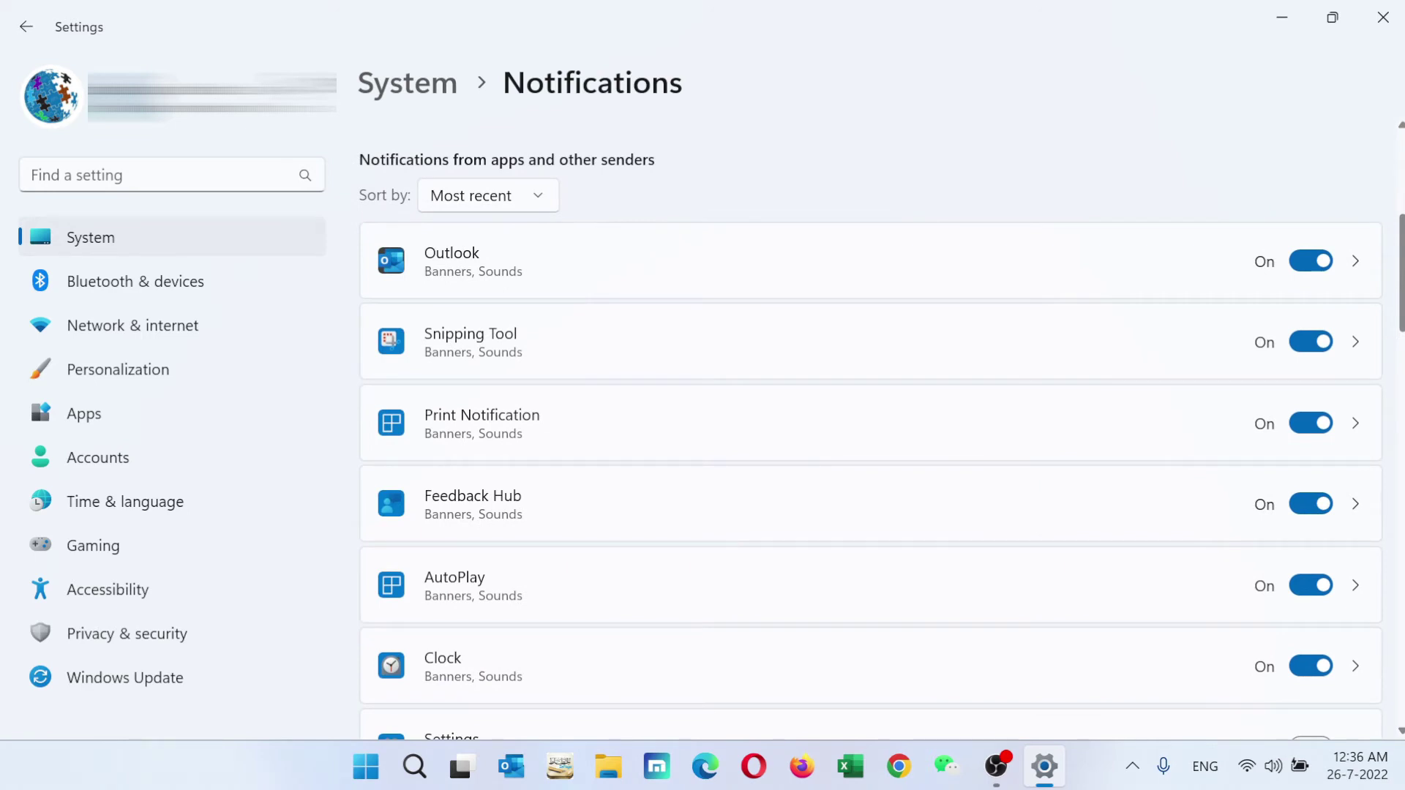
pyautogui.scroll(-2, 871, 437)
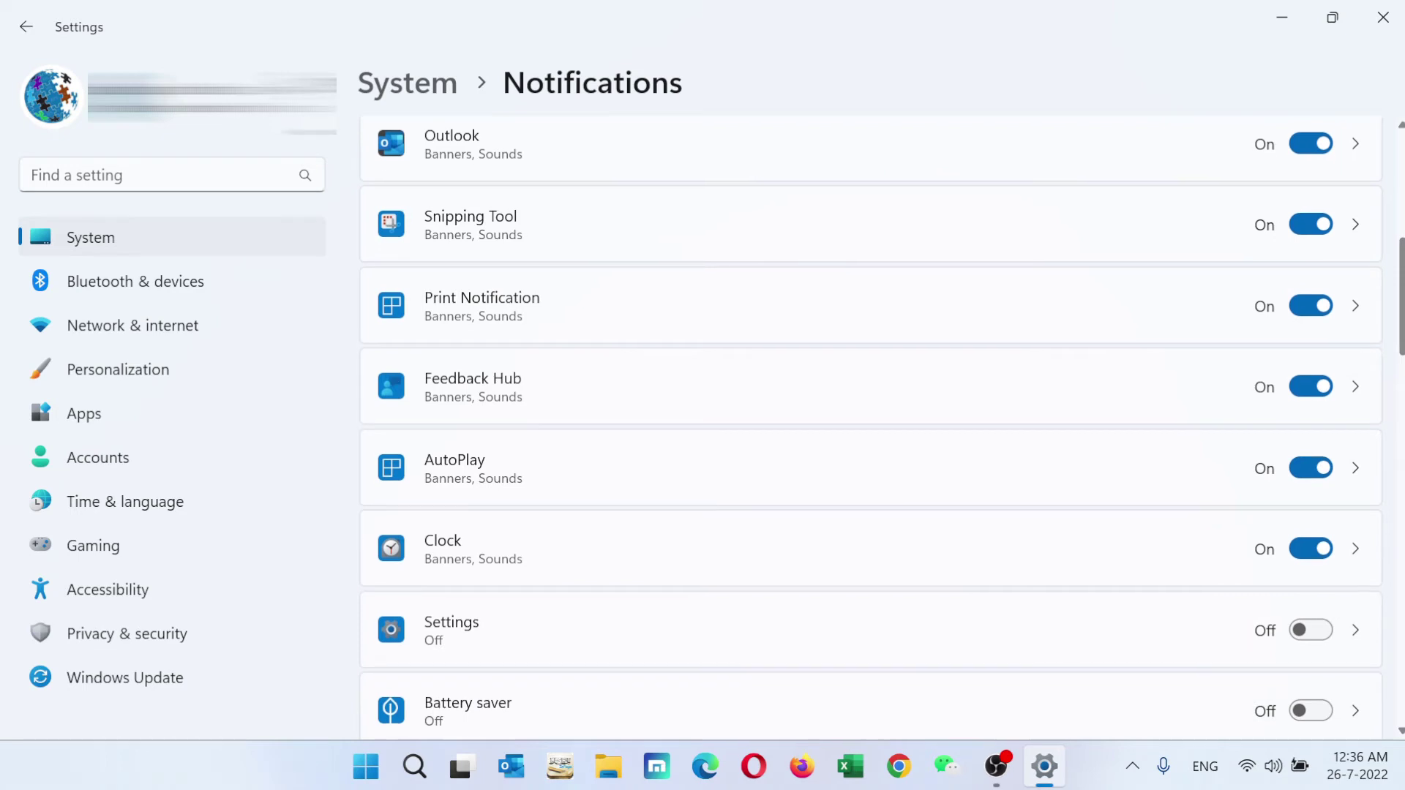
pyautogui.scroll(-4, 1402, 348)
pyautogui.moveTo(1402, 348); pyautogui.dragTo(1402, 530)
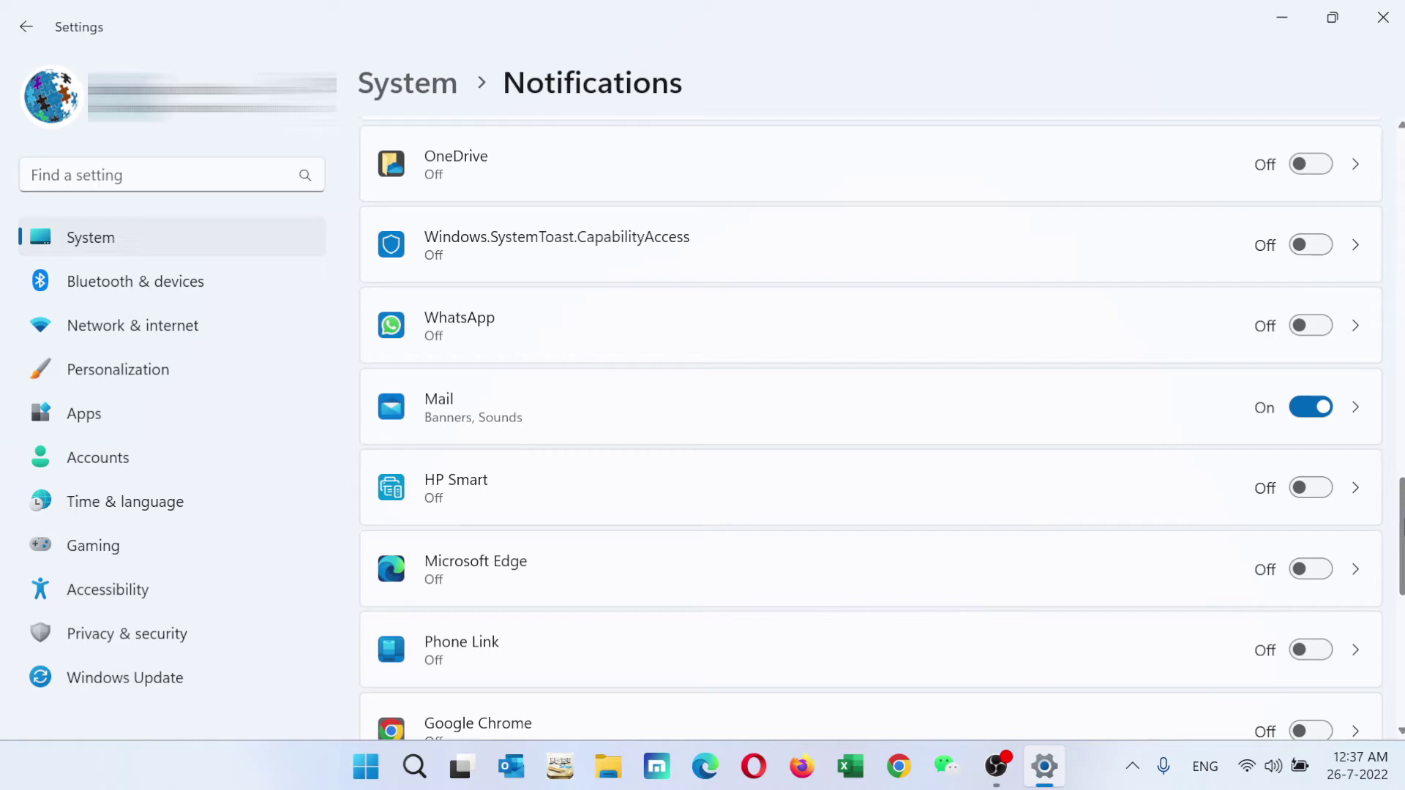
pyautogui.moveTo(1402, 530); pyautogui.dragTo(1401, 182)
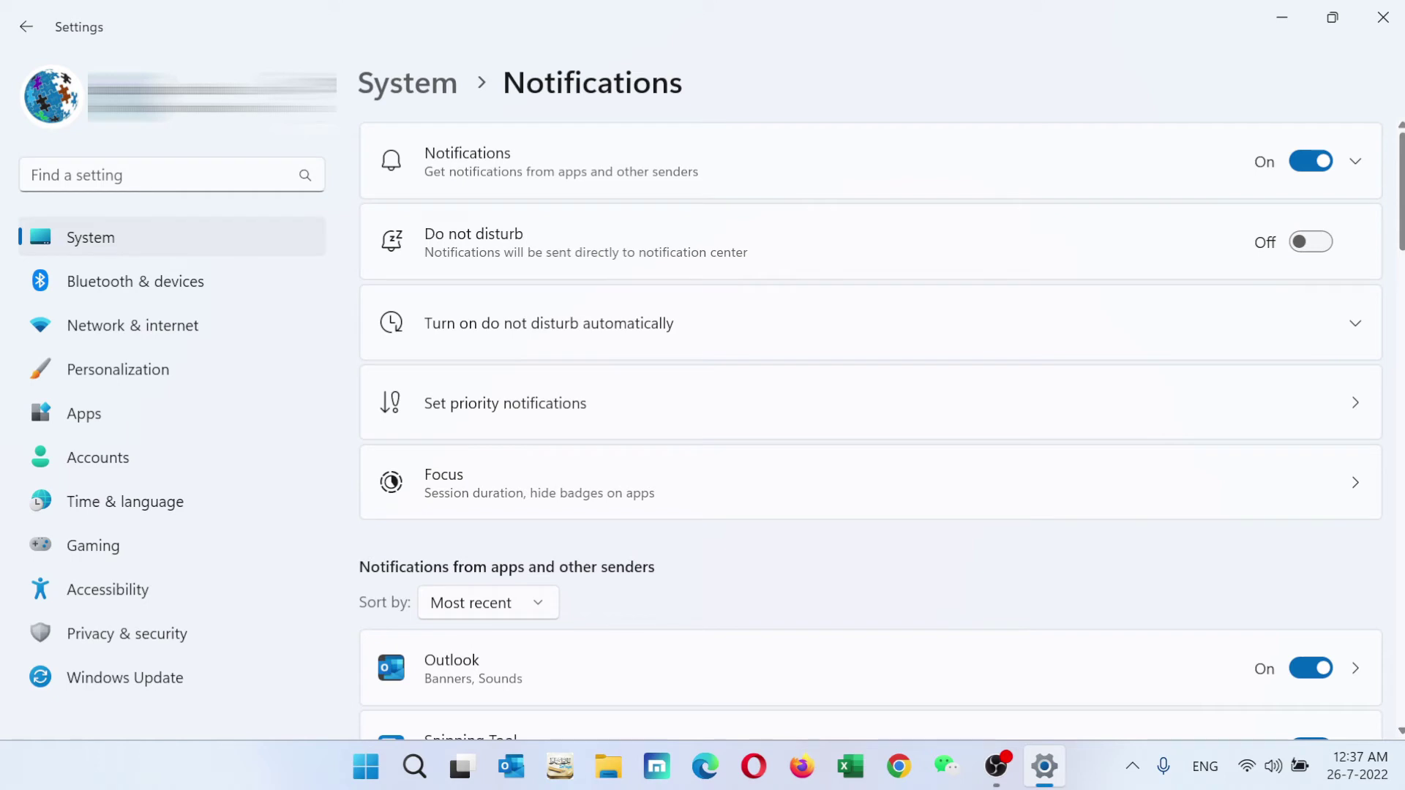
pyautogui.click(1322, 162)
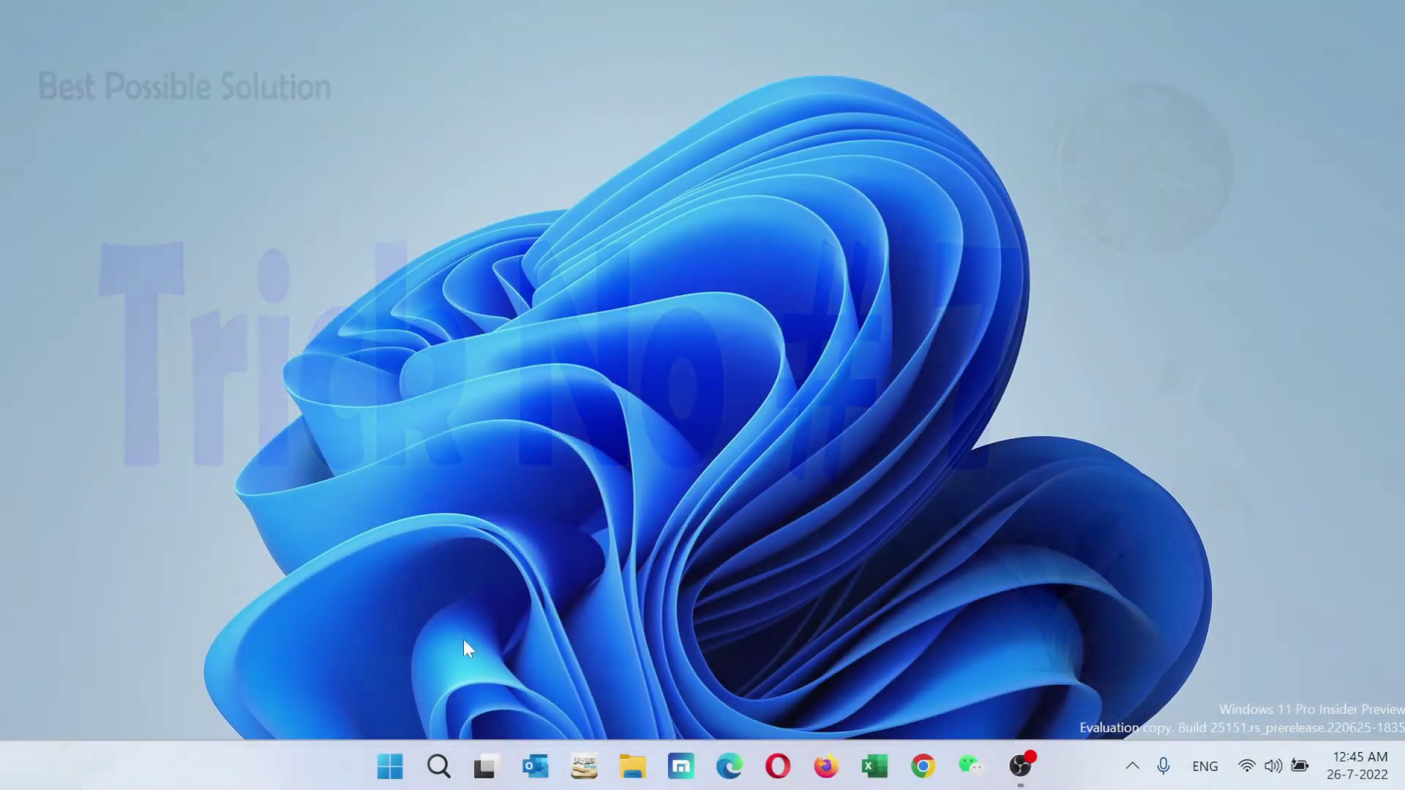
# Turn off personalized ads using the advertising ID in the General page of the Privacy & security settings.
pyautogui.click(390, 766)
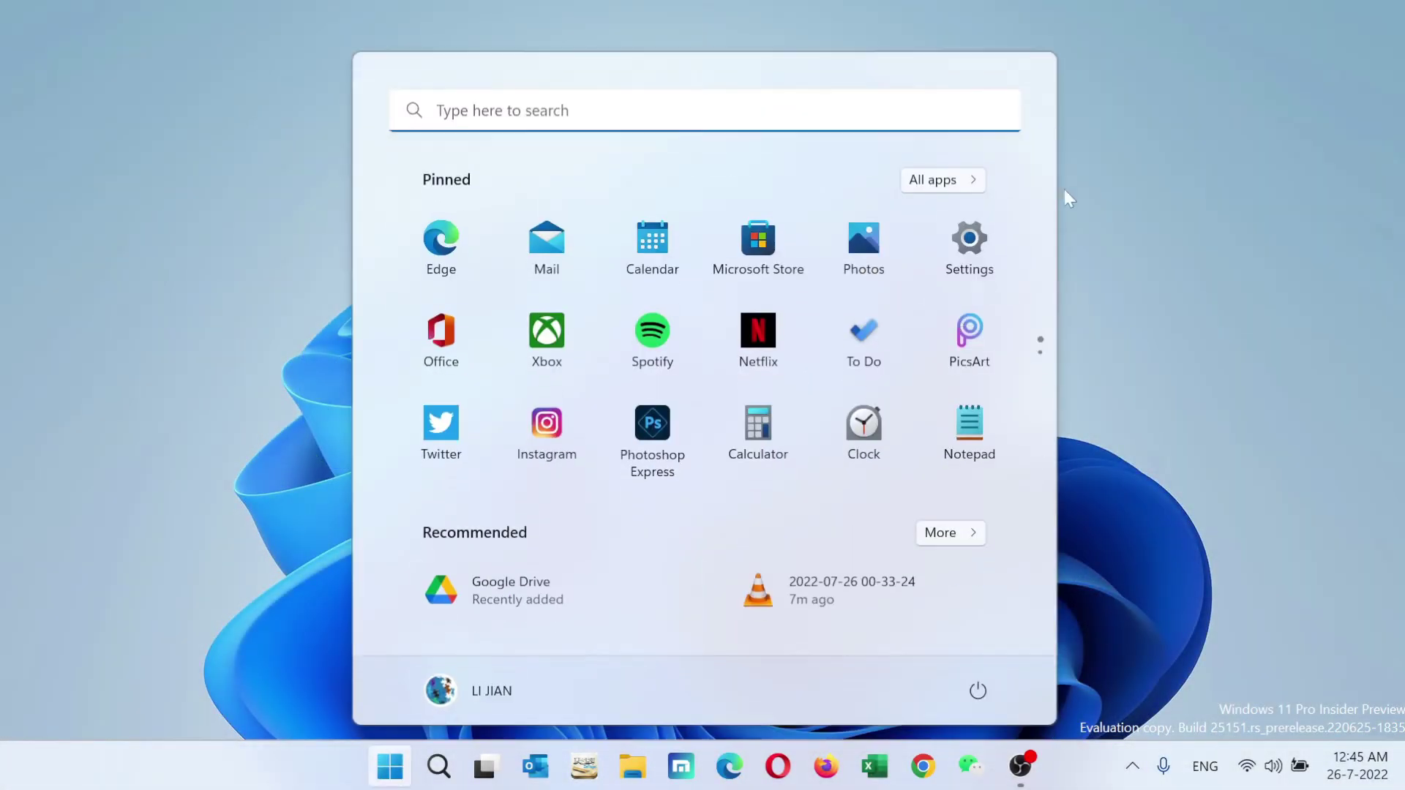
pyautogui.click(961, 248)
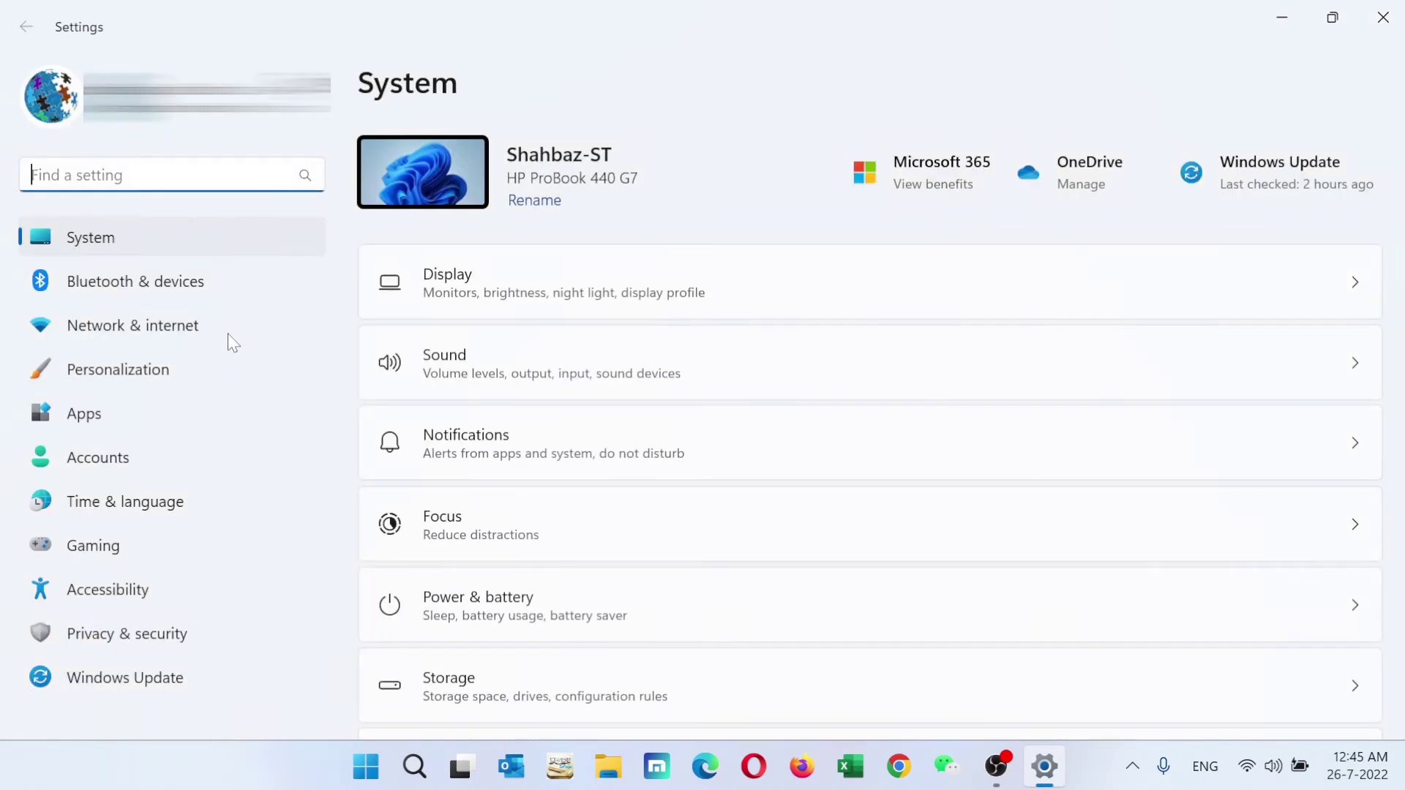
pyautogui.click(116, 633)
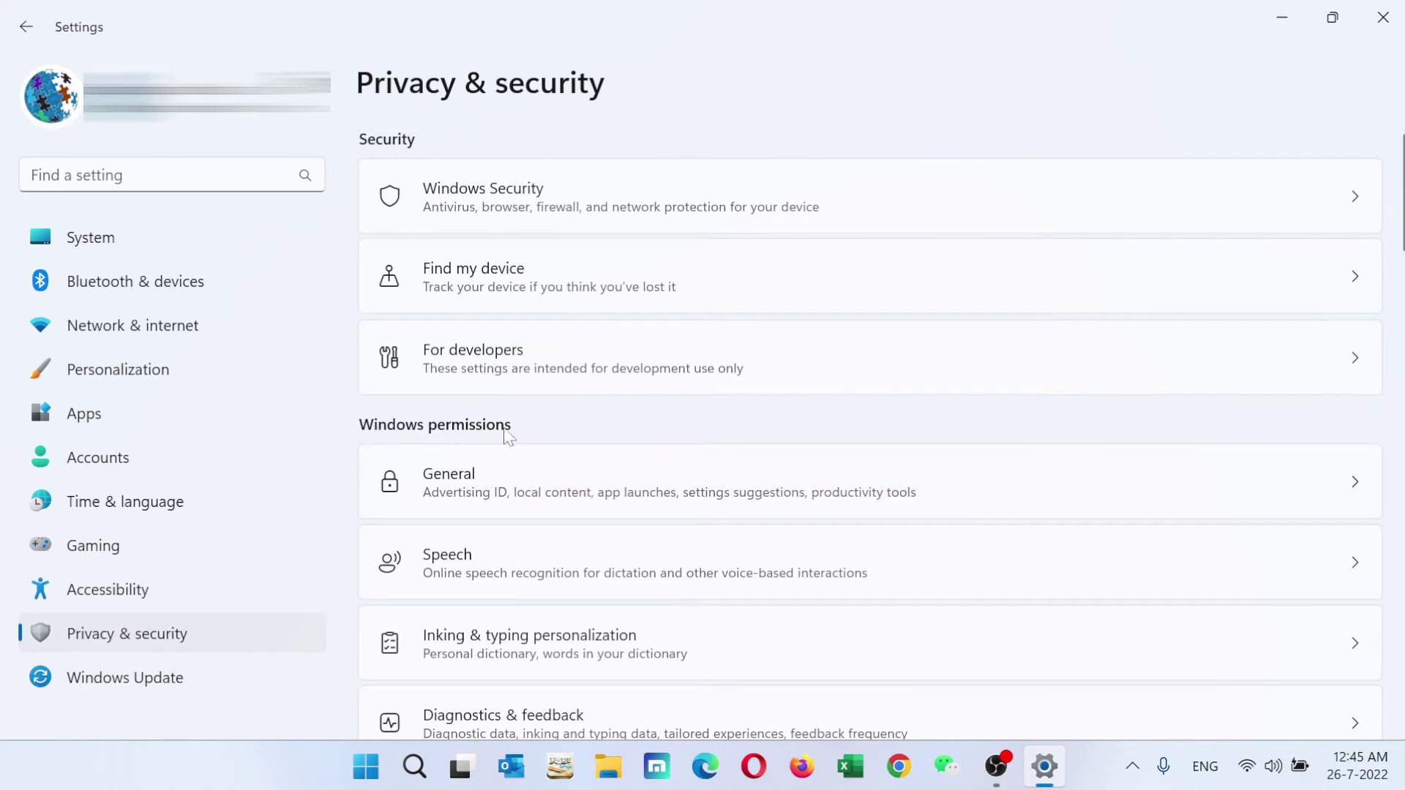
pyautogui.click(1344, 492)
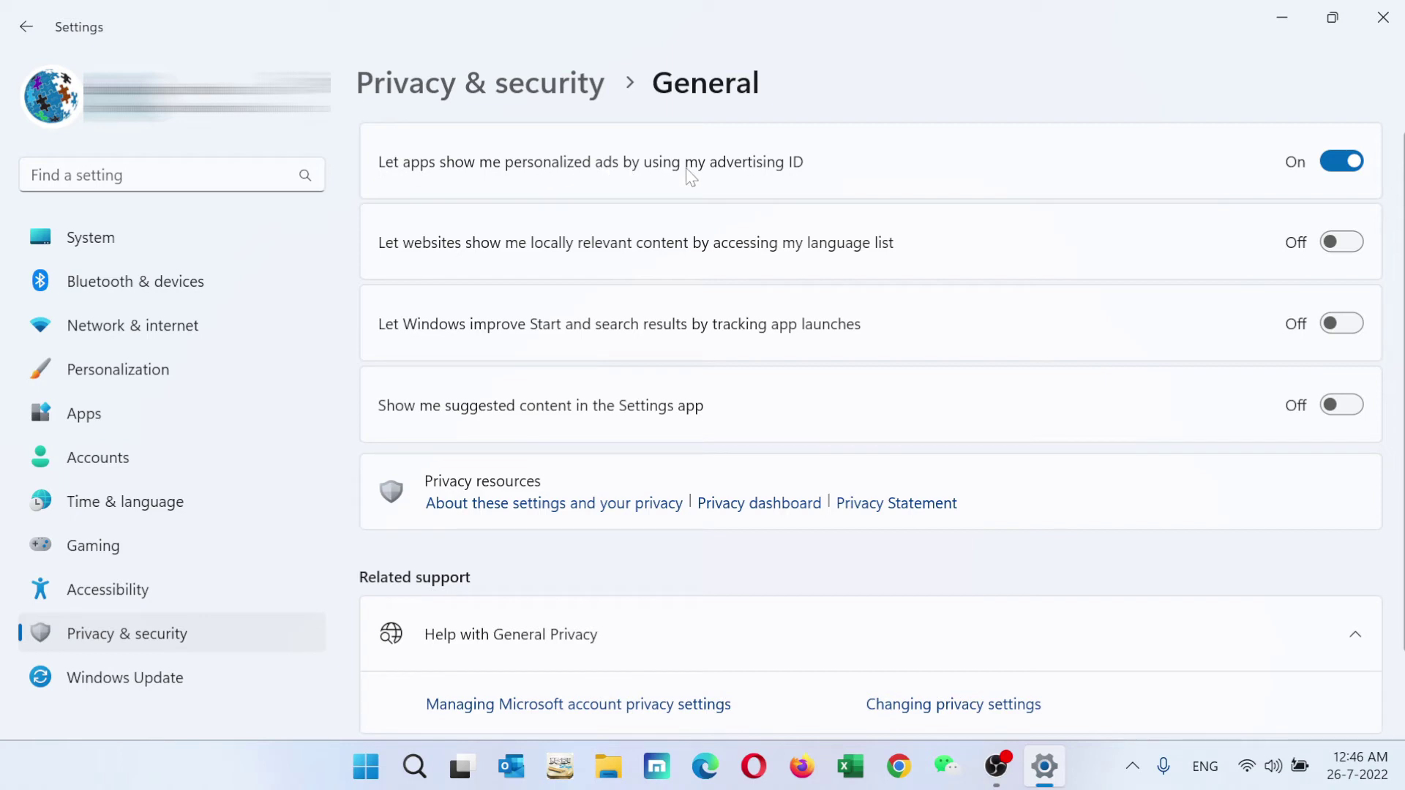
pyautogui.click(1350, 164)
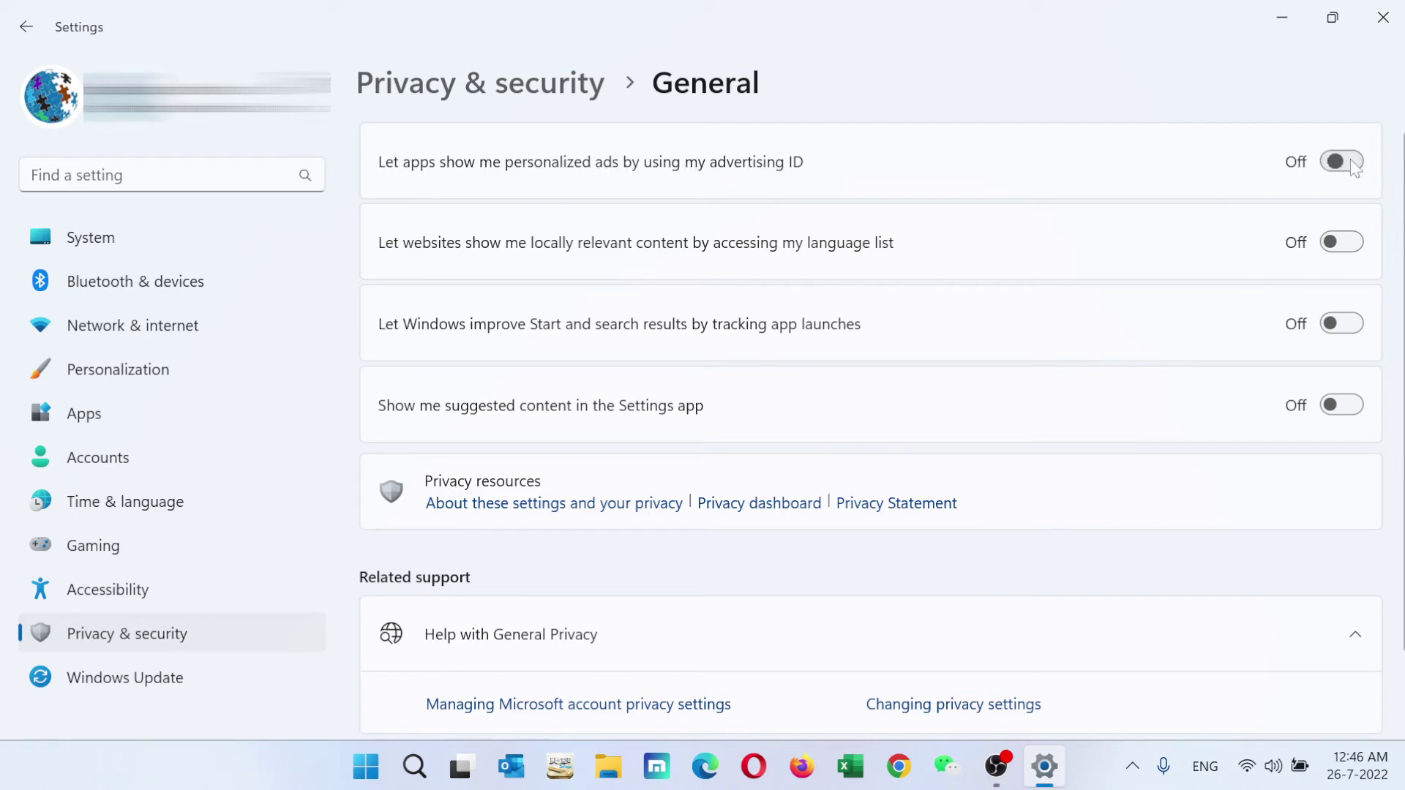
# Turn off online speech recognition on the Speech privacy page and return to the Windows permissions list.
pyautogui.click(27, 26)
pyautogui.click(517, 576)
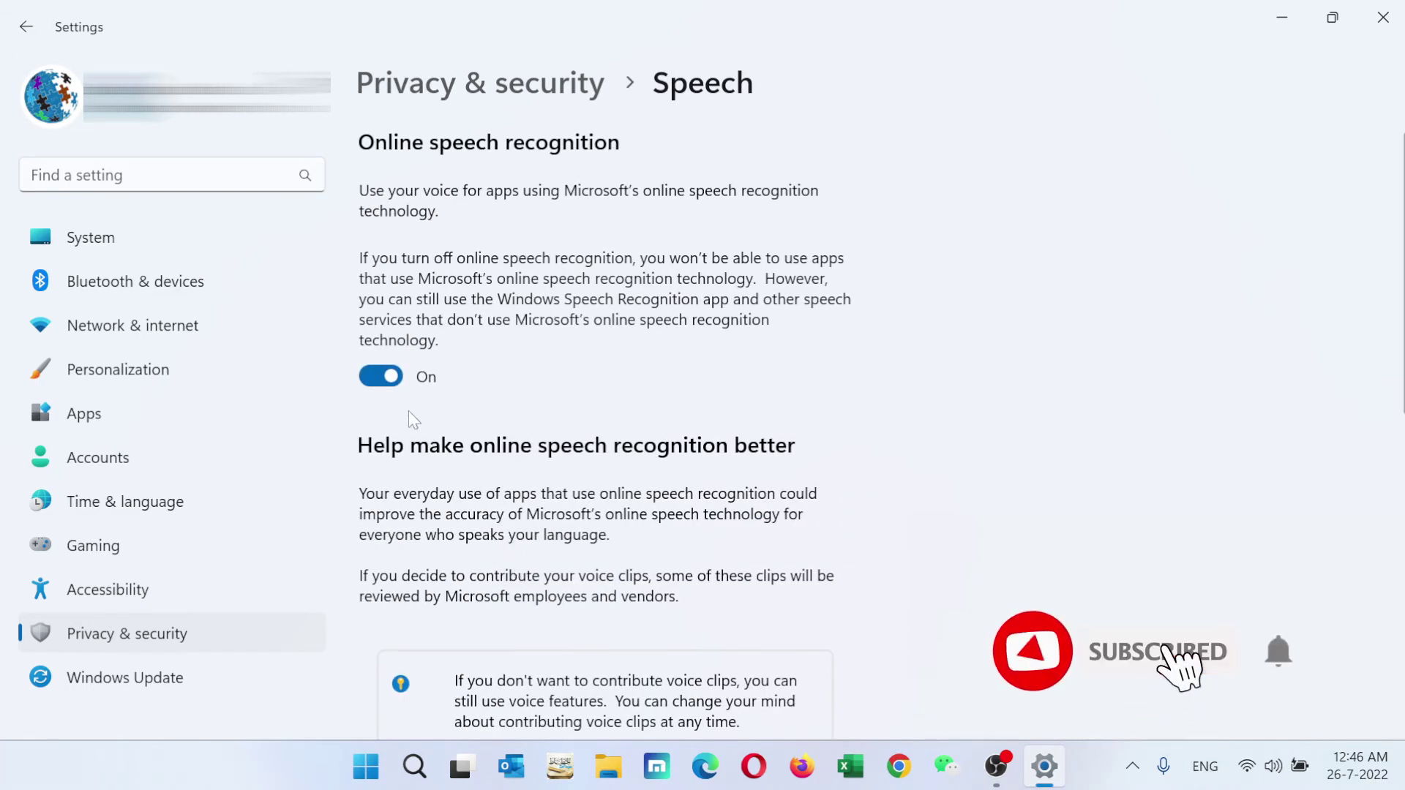
pyautogui.click(380, 376)
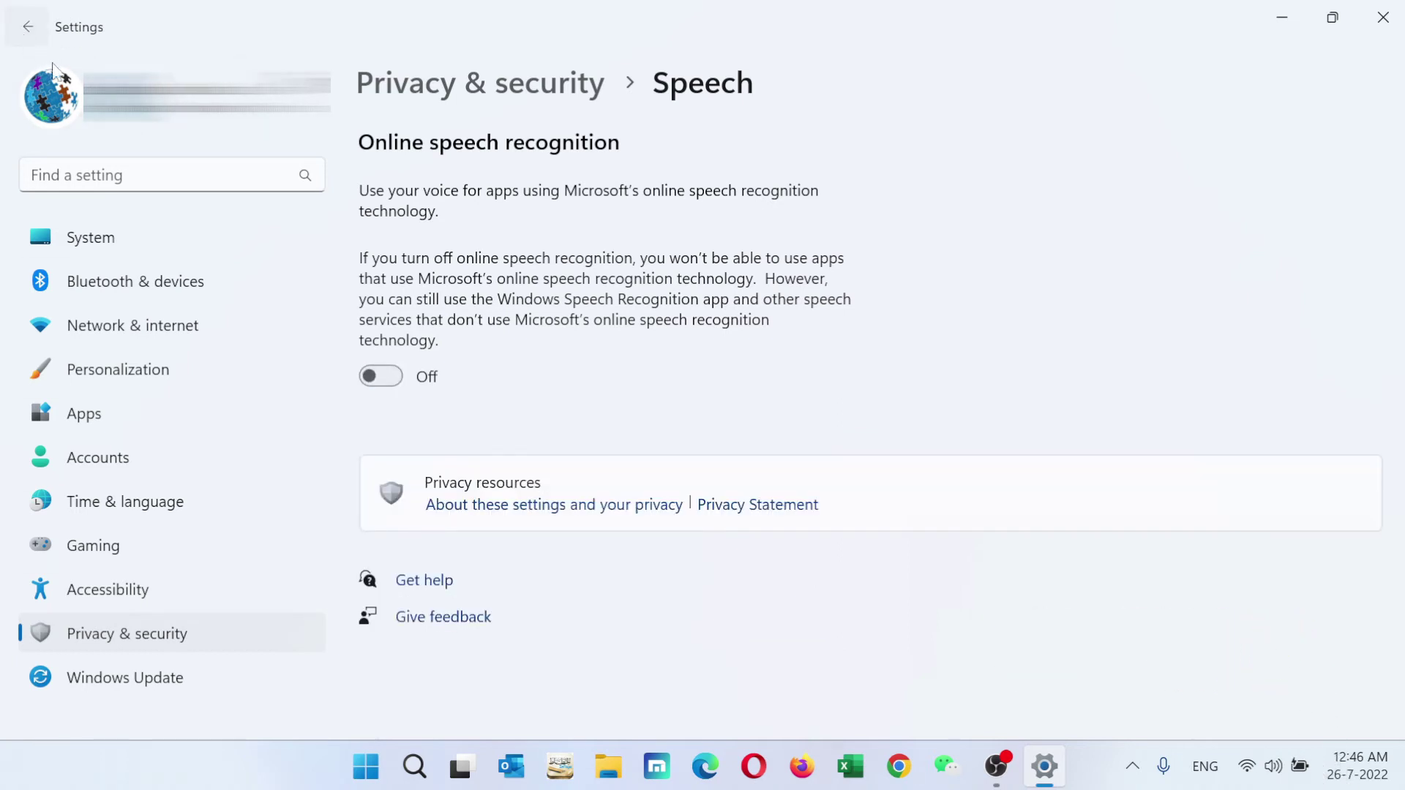
pyautogui.click(28, 27)
pyautogui.scroll(-2, 1401, 253)
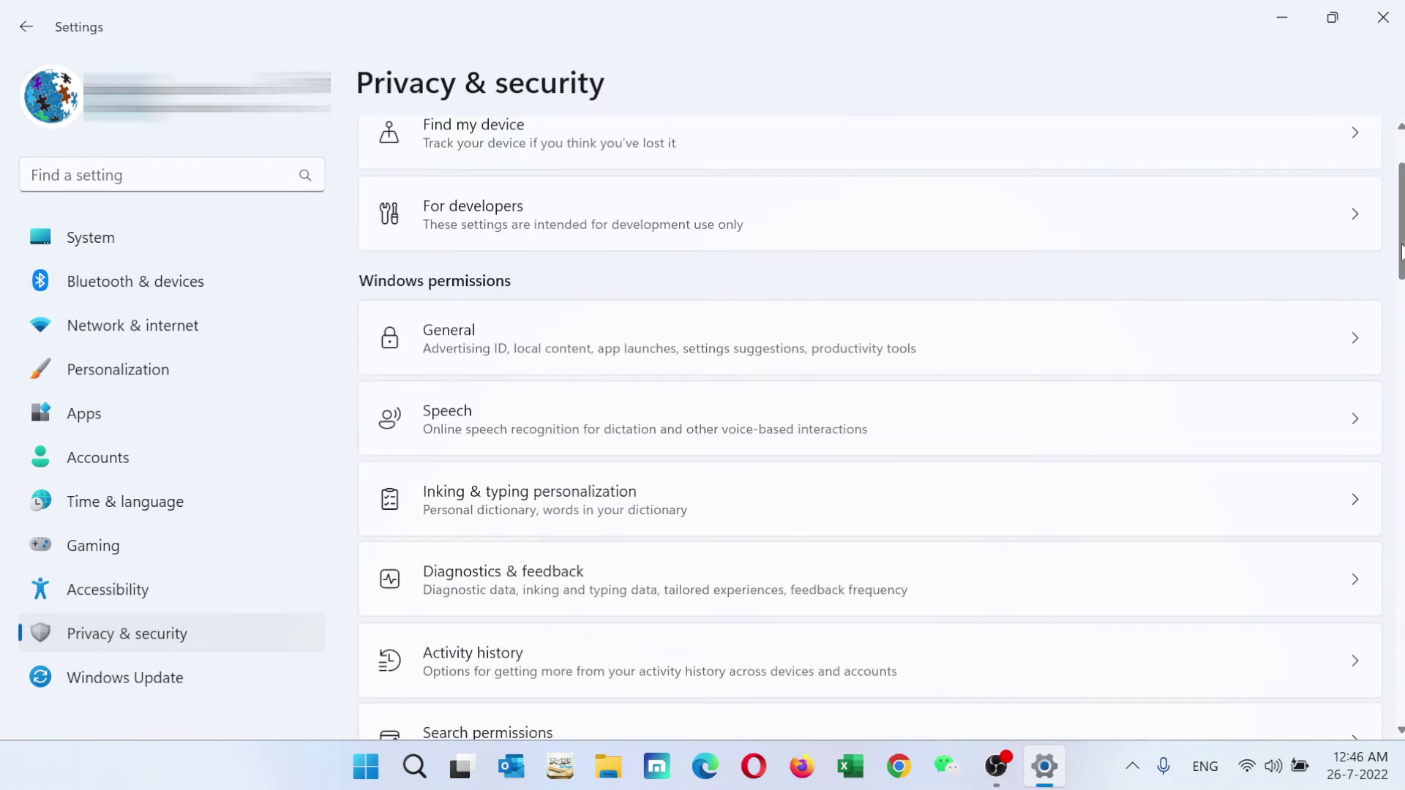
# Turn off Location services on the Location page under App permissions and return to the Privacy & security page.
pyautogui.moveTo(1401, 253); pyautogui.dragTo(1401, 371)
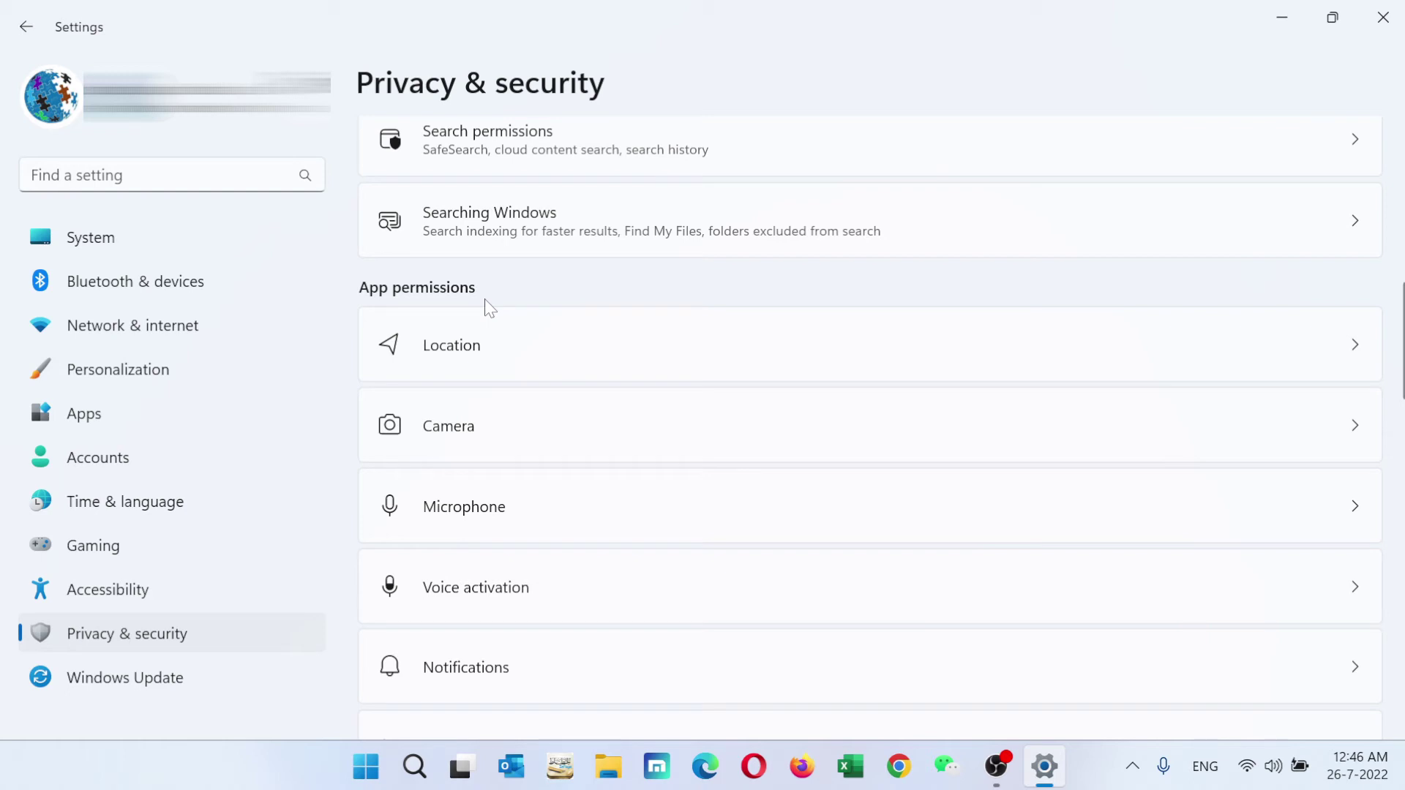
pyautogui.click(613, 363)
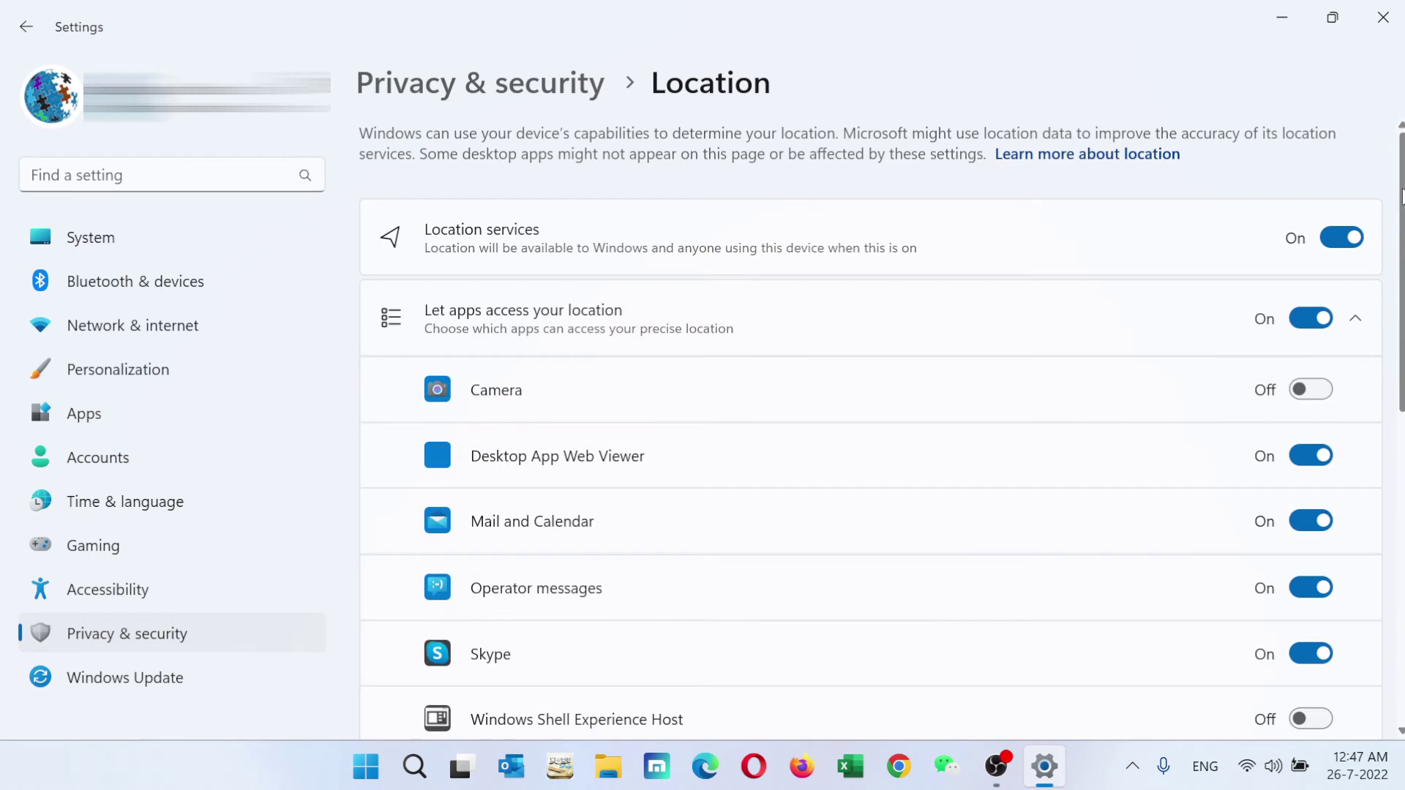
pyautogui.moveTo(1400, 196)
pyautogui.mouseDown()
pyautogui.moveTo(1395, 511)
pyautogui.moveTo(1395, 209)
pyautogui.mouseUp()
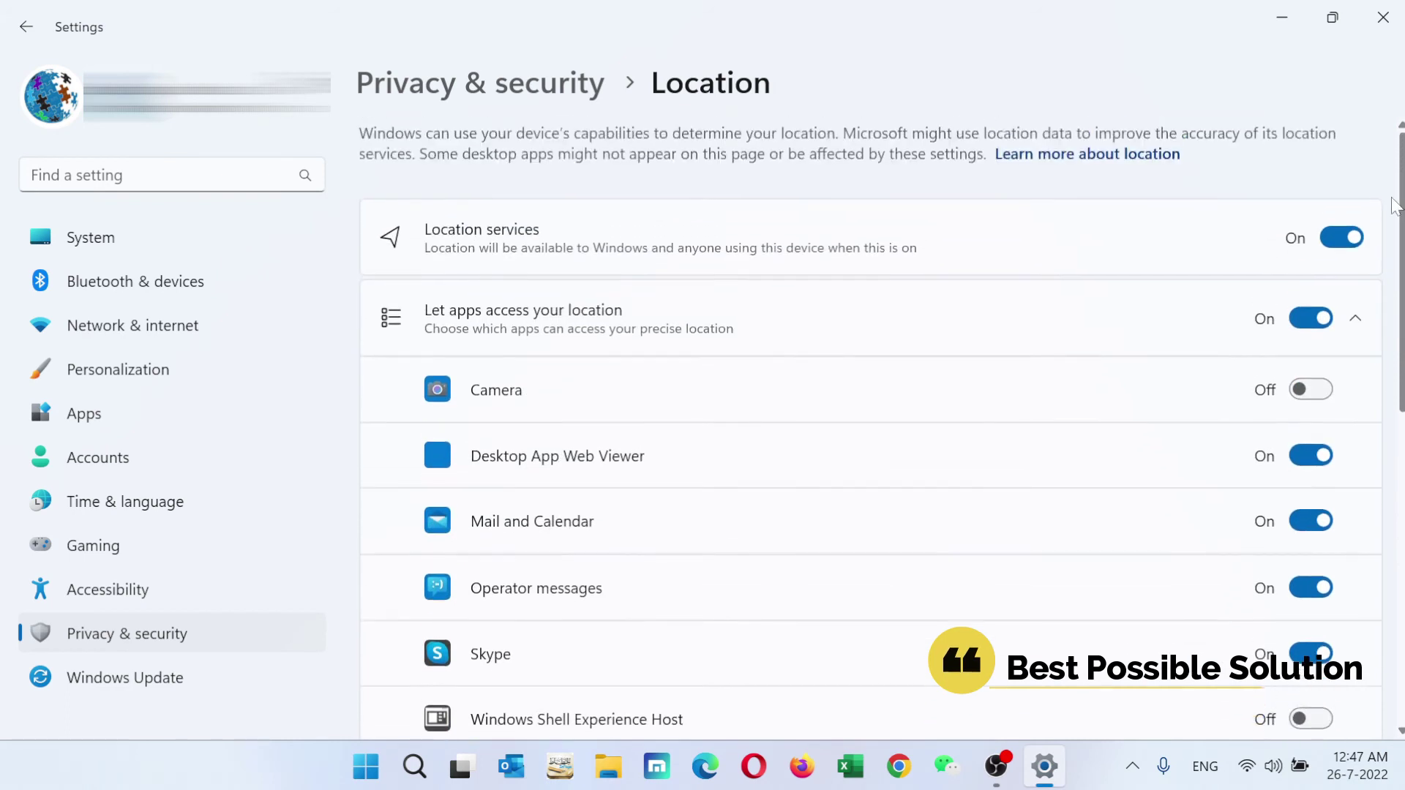
pyautogui.click(1341, 237)
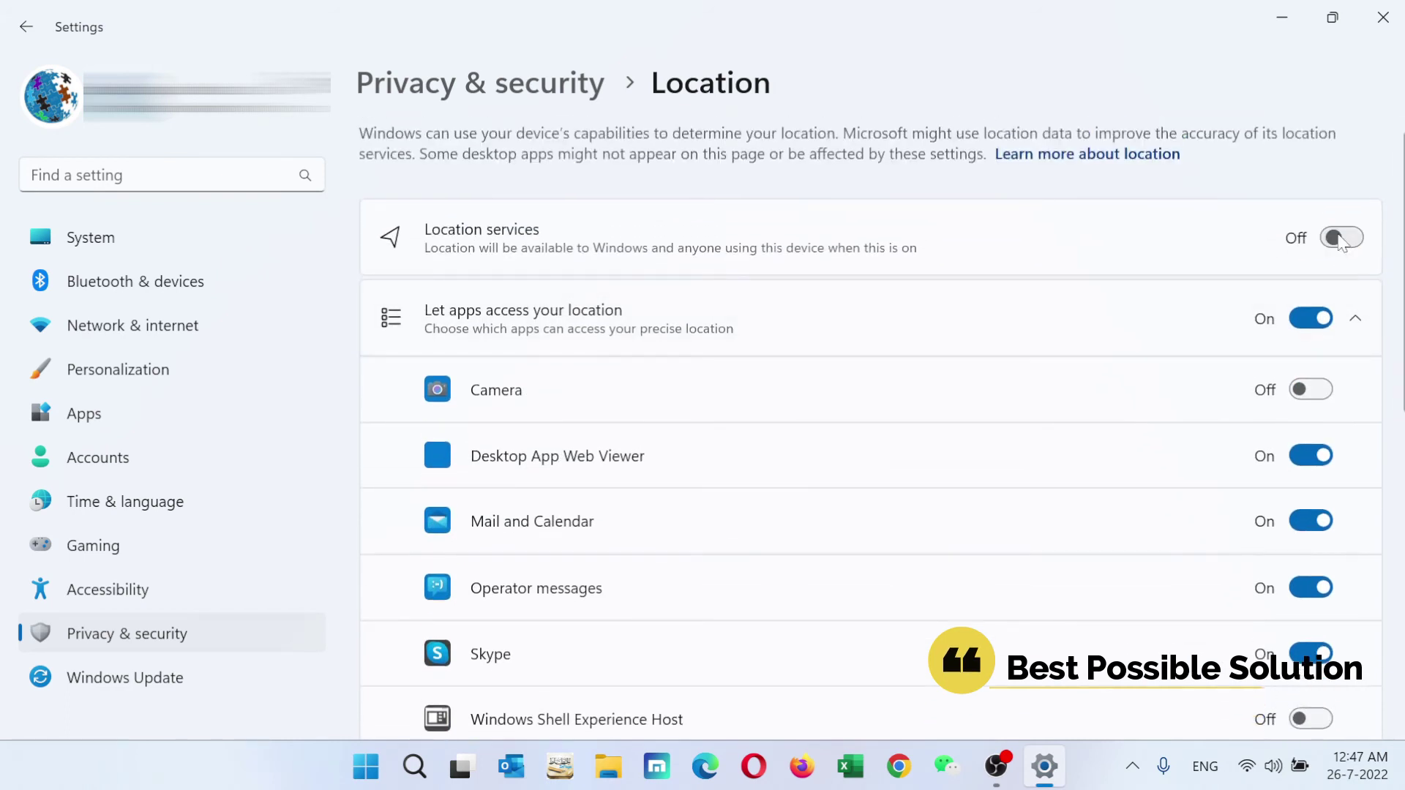
pyautogui.click(24, 28)
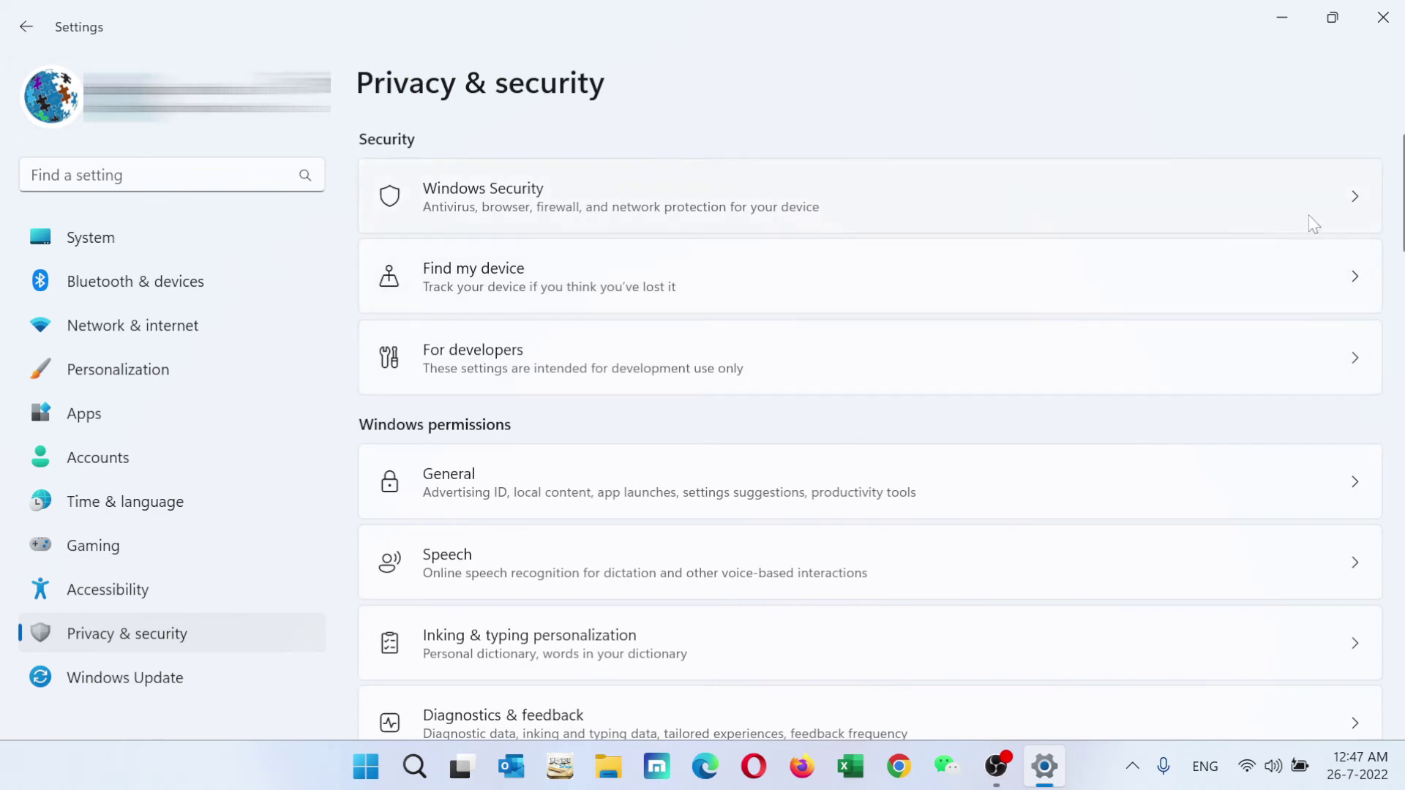
# Look through the App permissions categories on the Privacy & security page.
pyautogui.moveTo(1400, 201); pyautogui.dragTo(1400, 366)
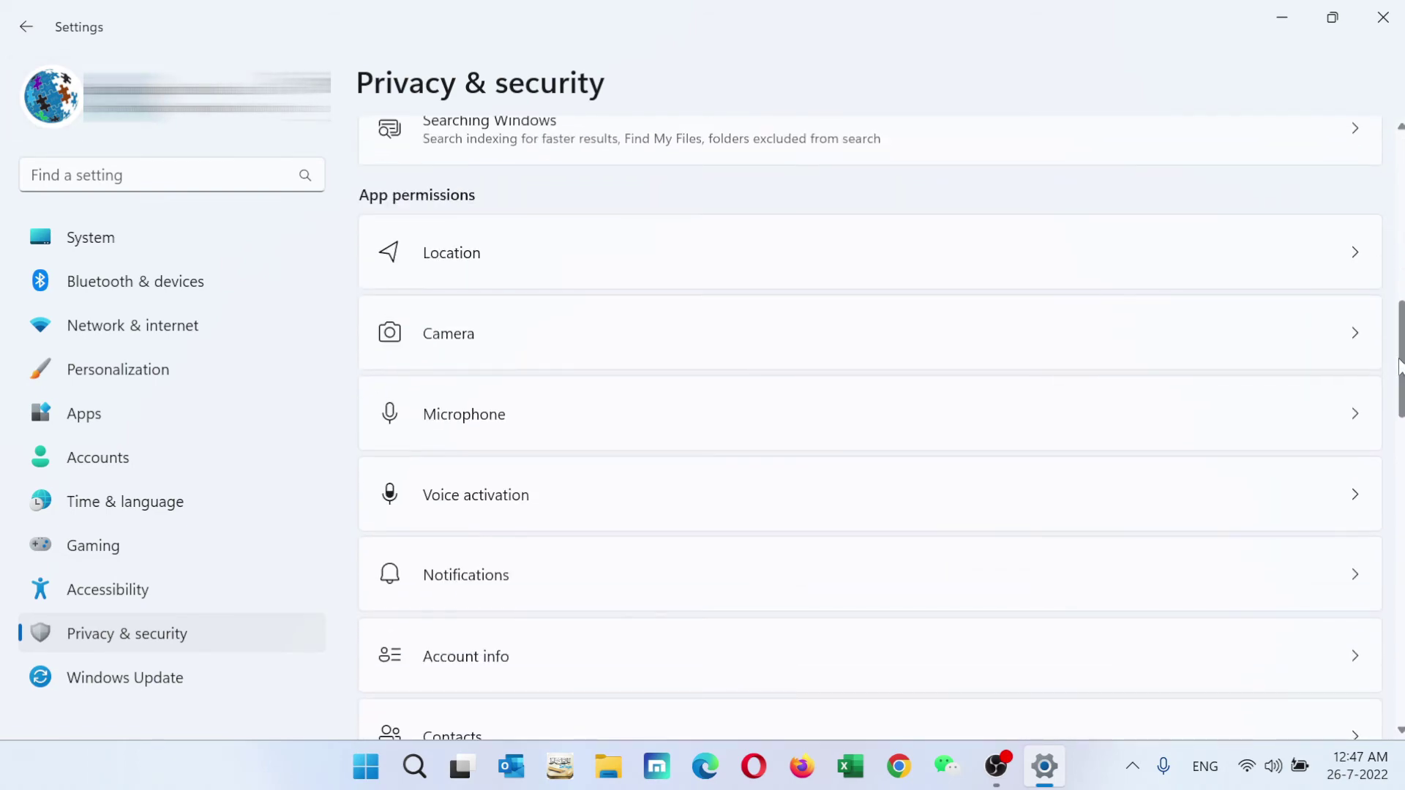
pyautogui.moveTo(1400, 366); pyautogui.dragTo(1399, 372)
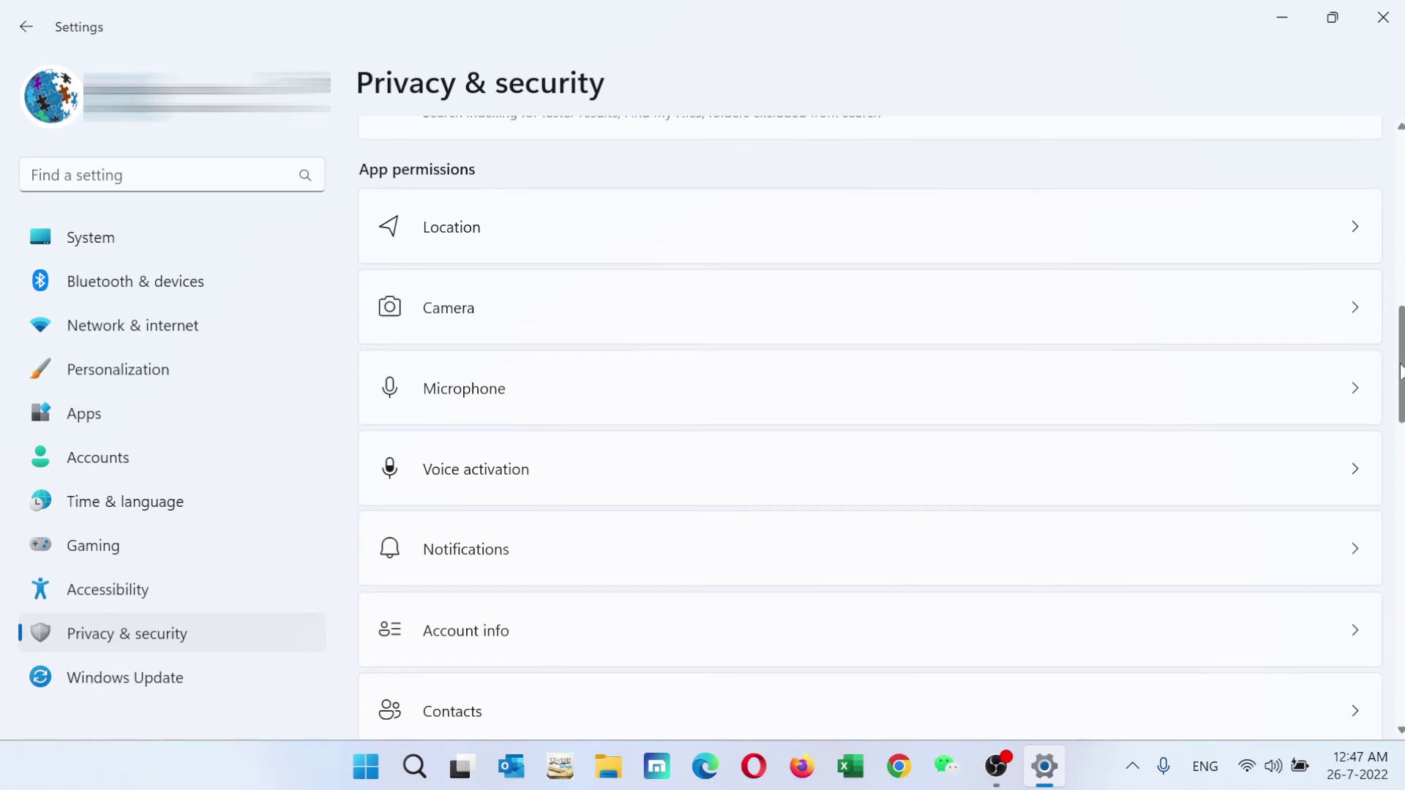
pyautogui.moveTo(1400, 371); pyautogui.dragTo(1401, 302)
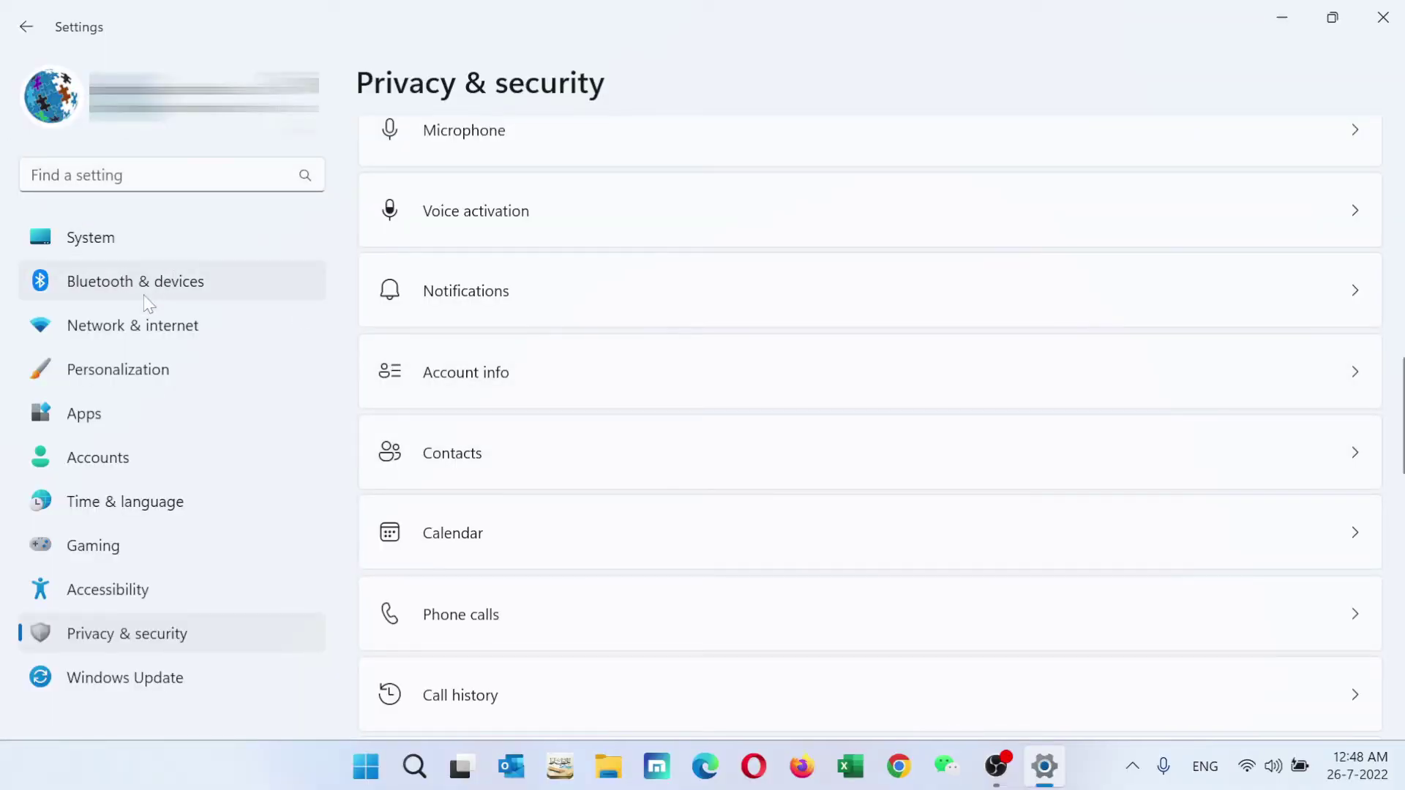
# Turn off the Gaming, Family, Creativity, School and Entertainment options on the Device usage page of the Personalization settings.
pyautogui.click(134, 371)
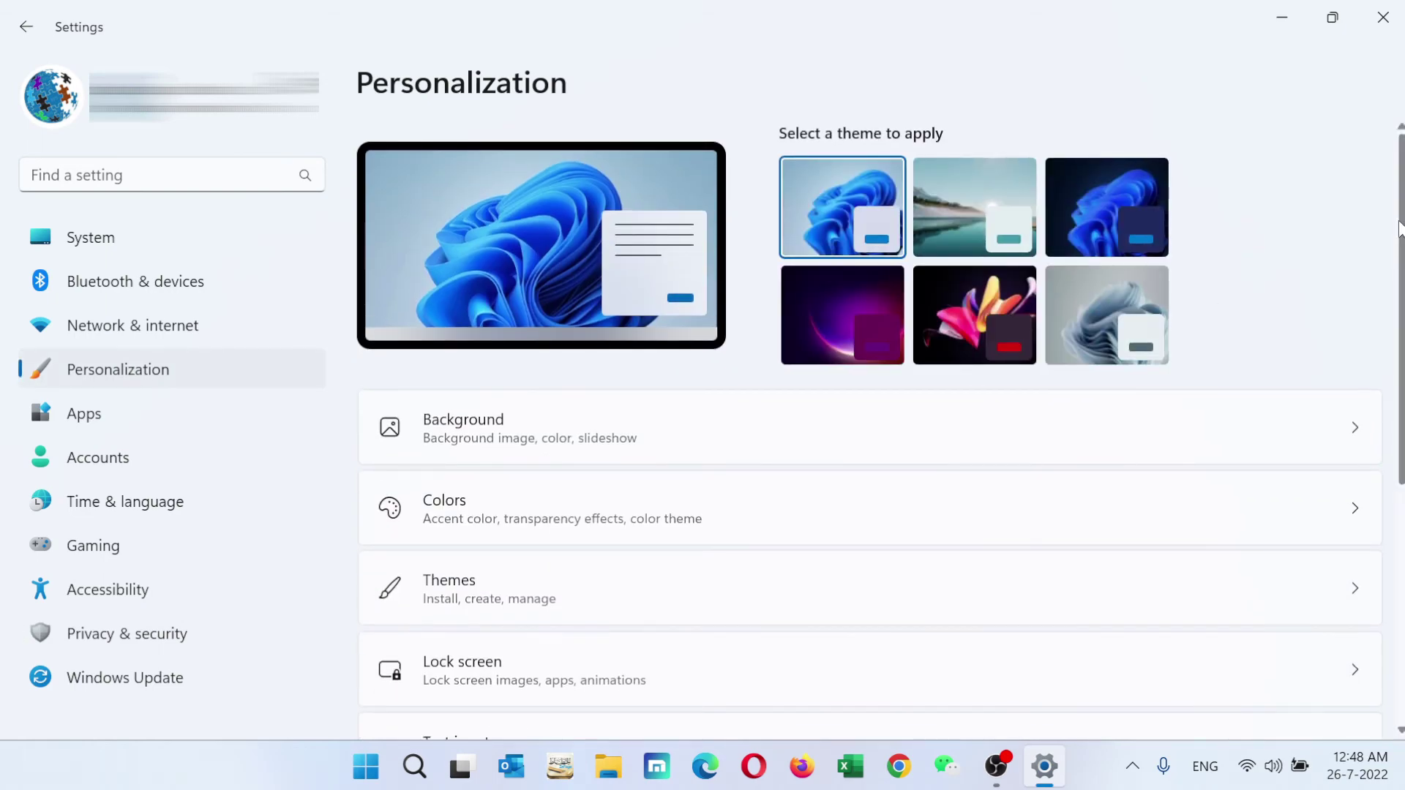
pyautogui.scroll(-5, 1399, 228)
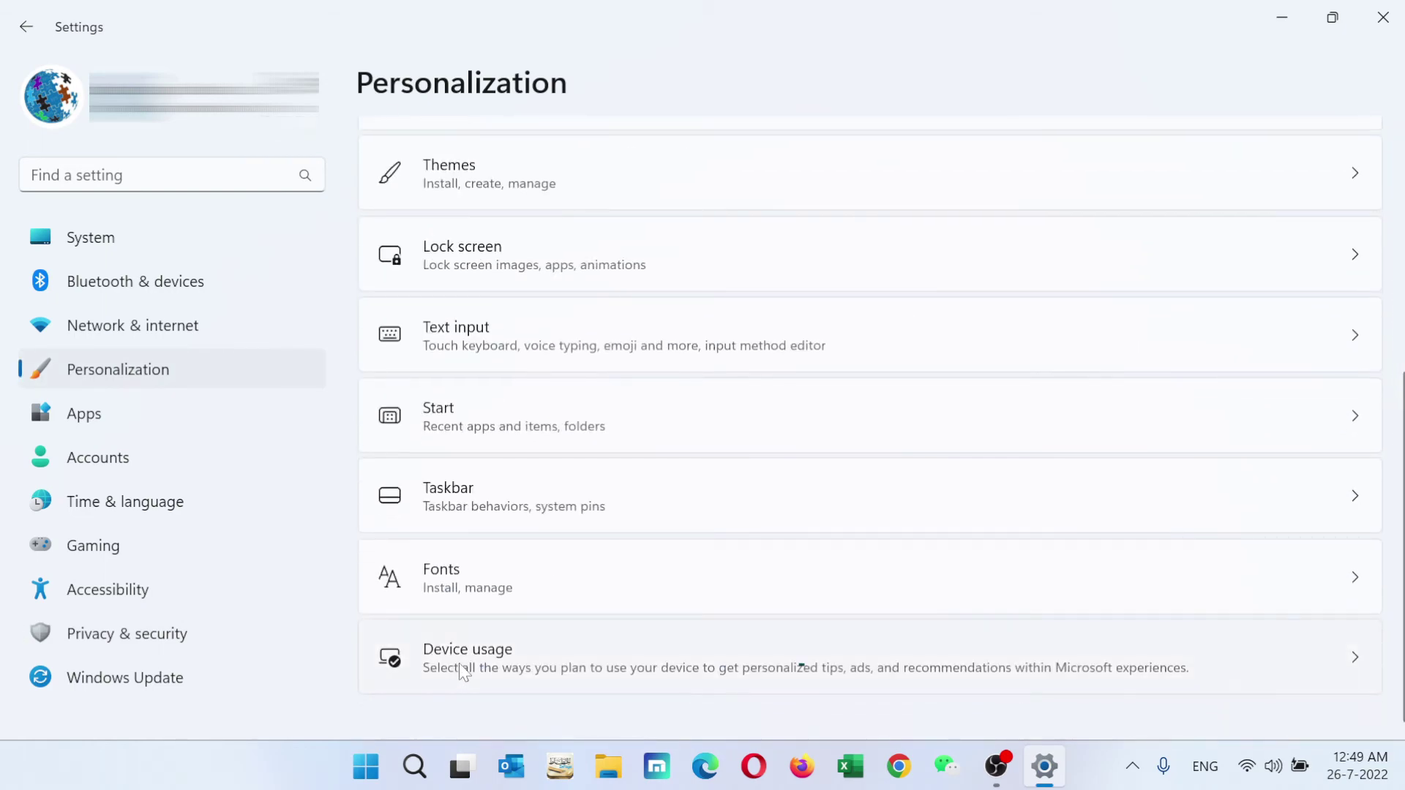
pyautogui.click(459, 663)
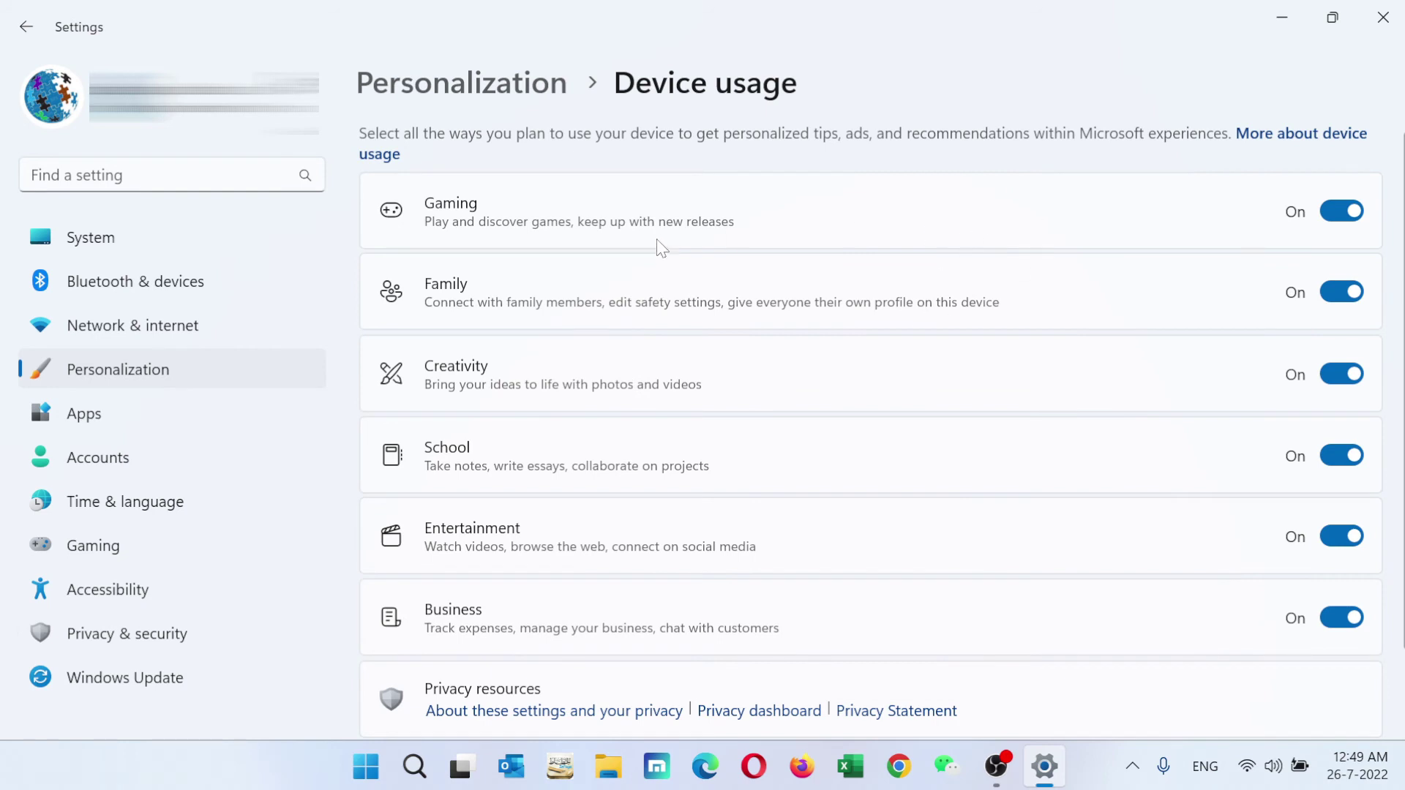
pyautogui.click(1352, 212)
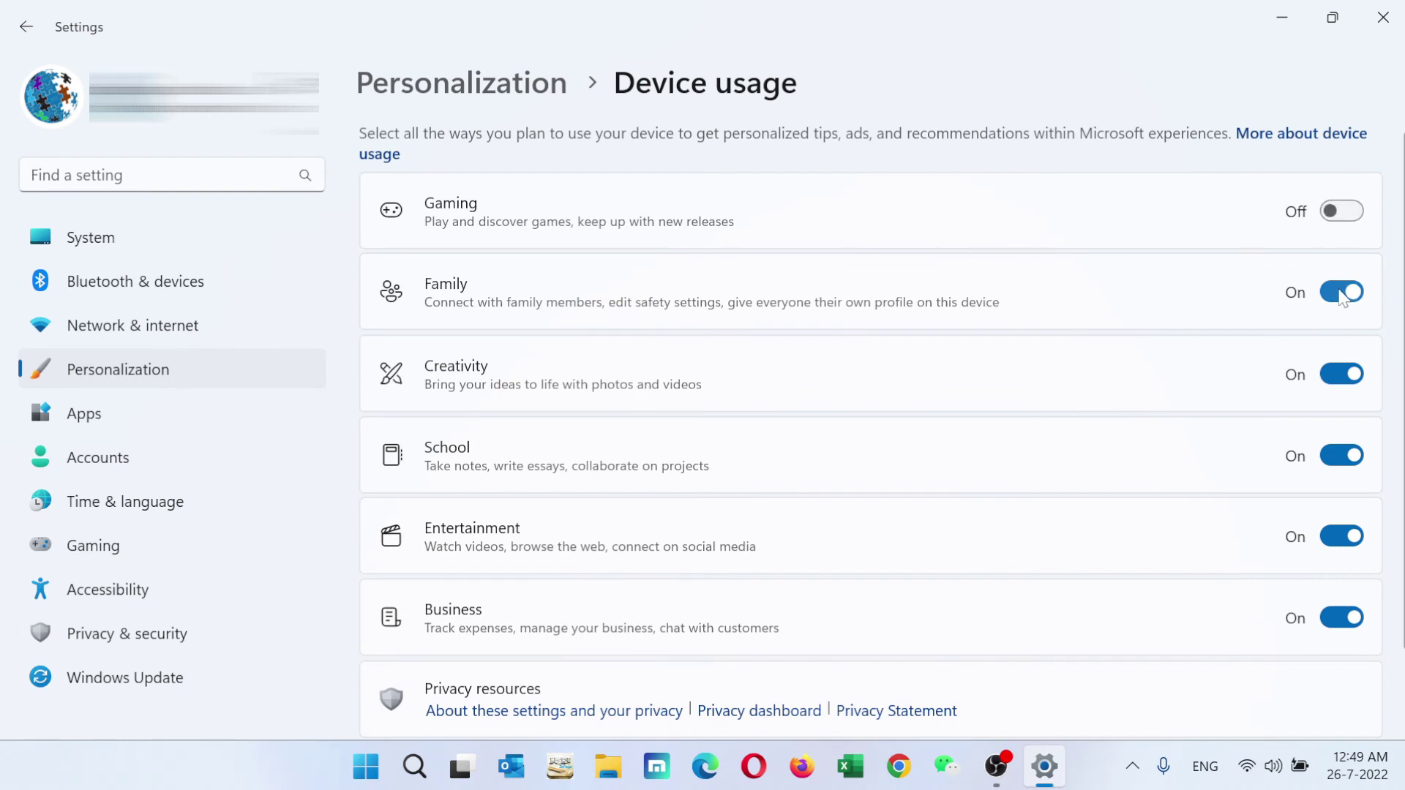
pyautogui.click(1342, 294)
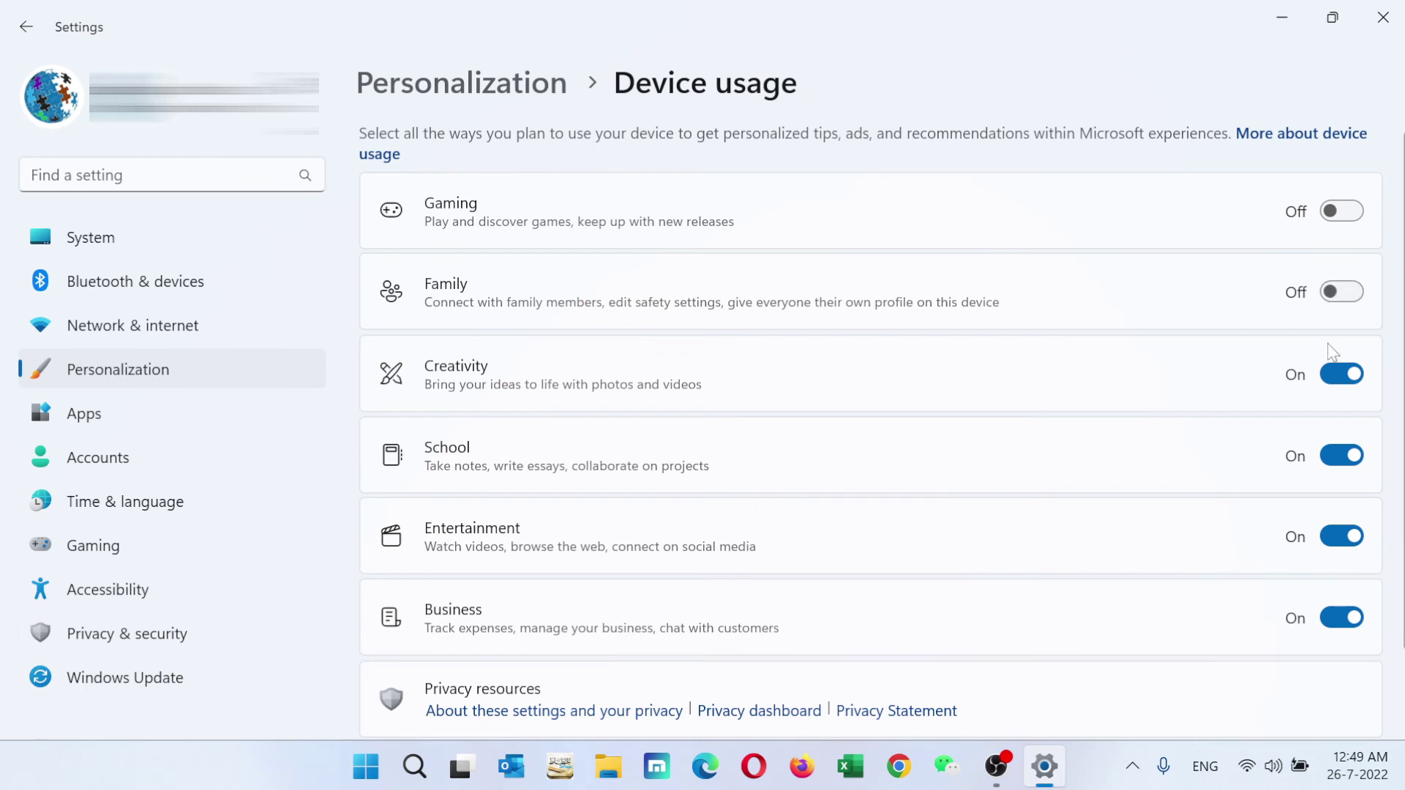
pyautogui.click(1340, 382)
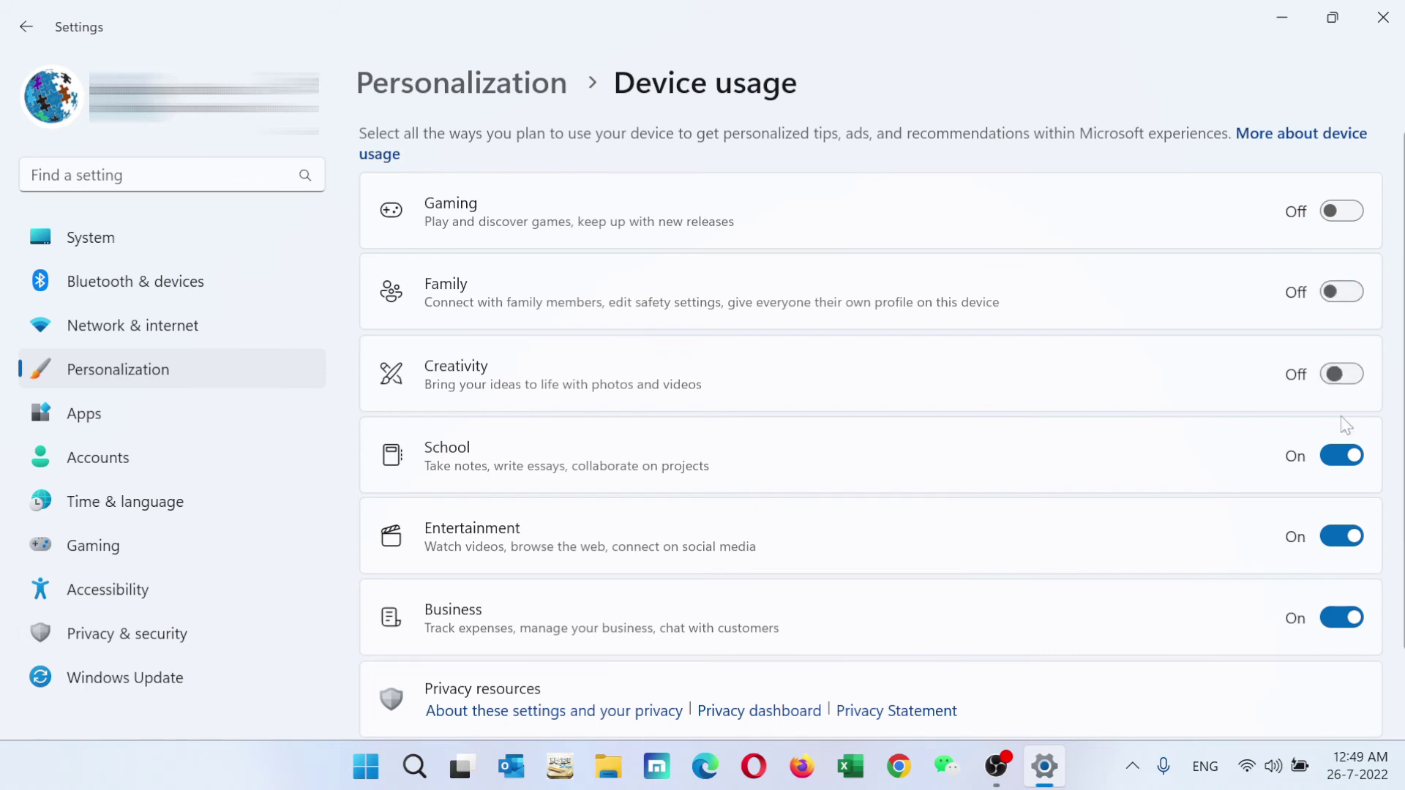
pyautogui.click(1341, 456)
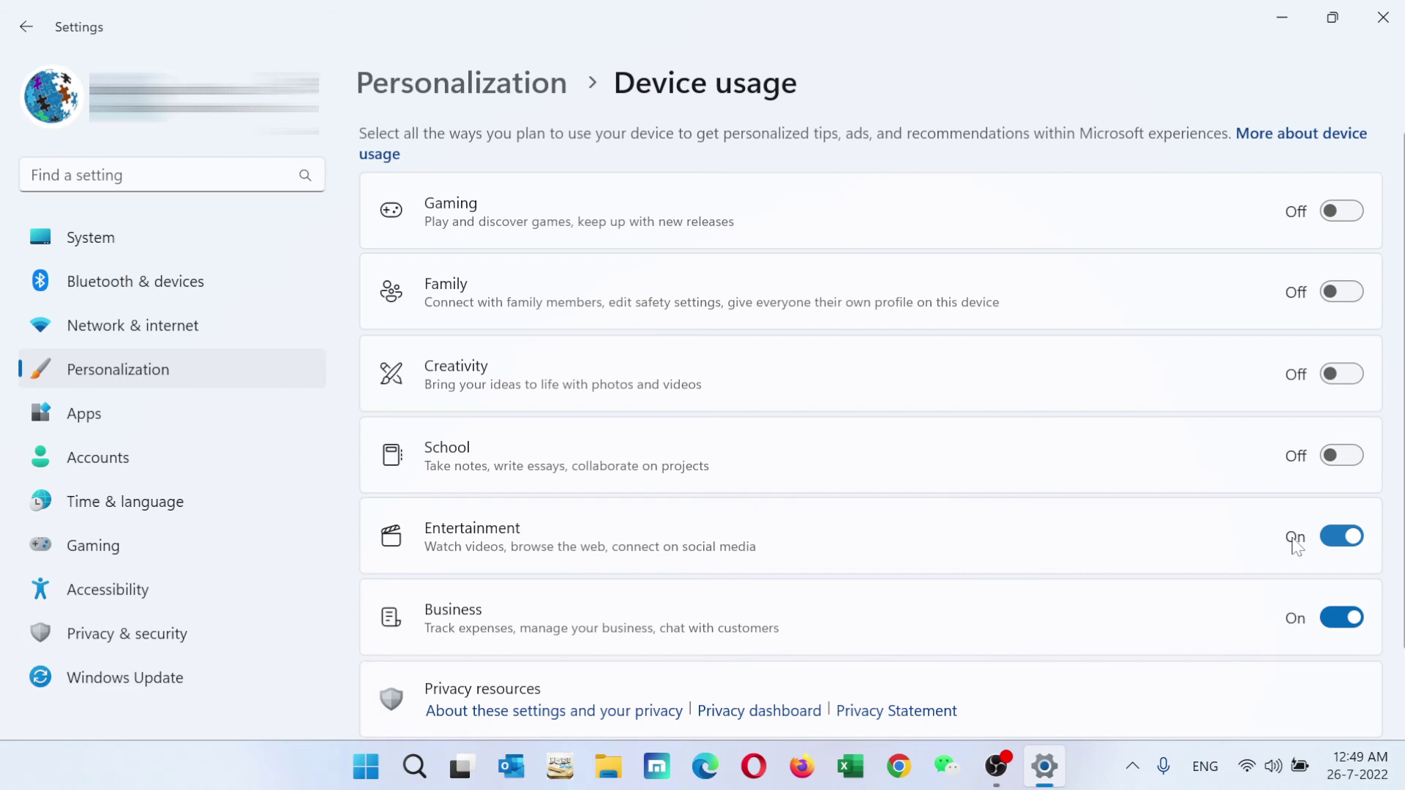
pyautogui.click(1336, 537)
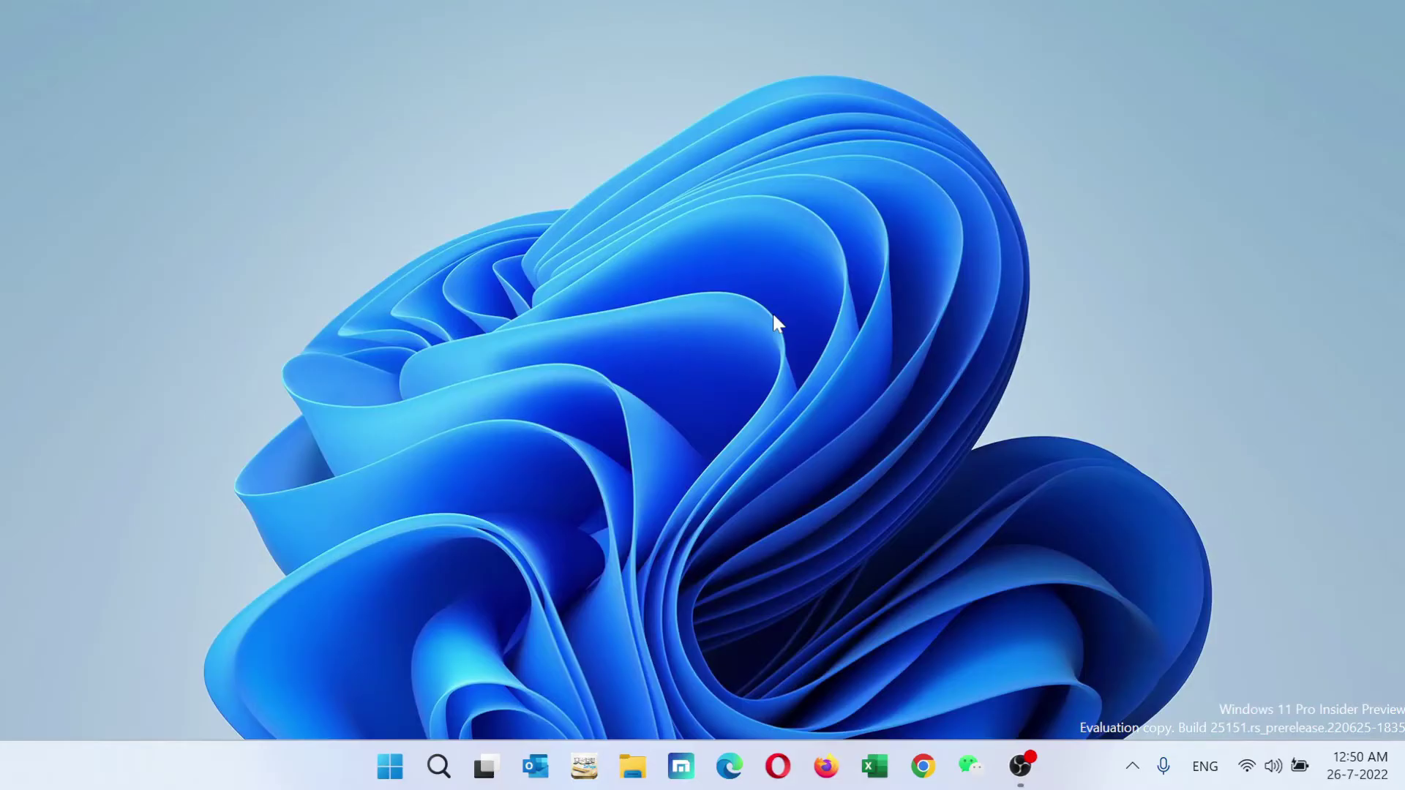
# Find and open Defragment and Optimize Drives, and optimize the C: drive.
pyautogui.click(439, 766)
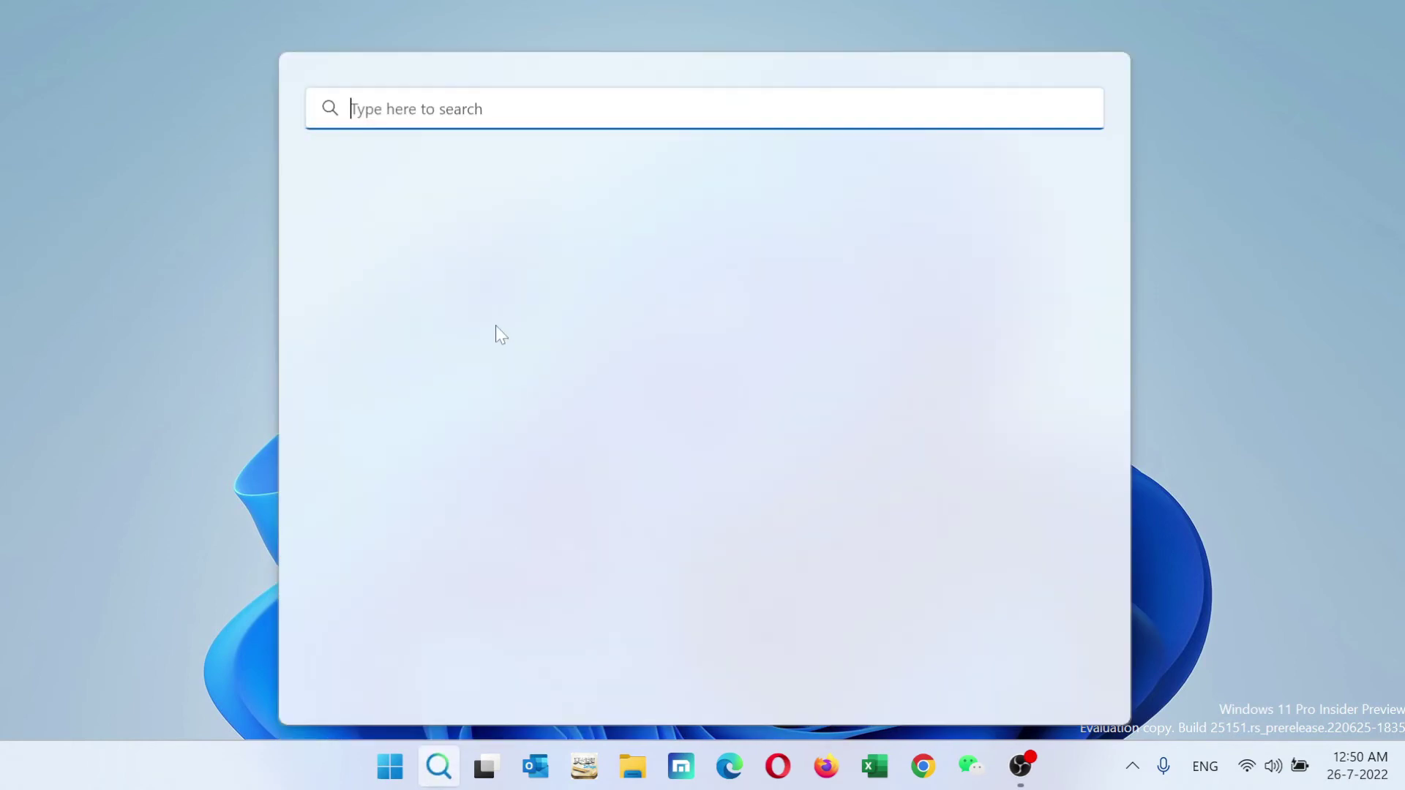
pyautogui.write('de')
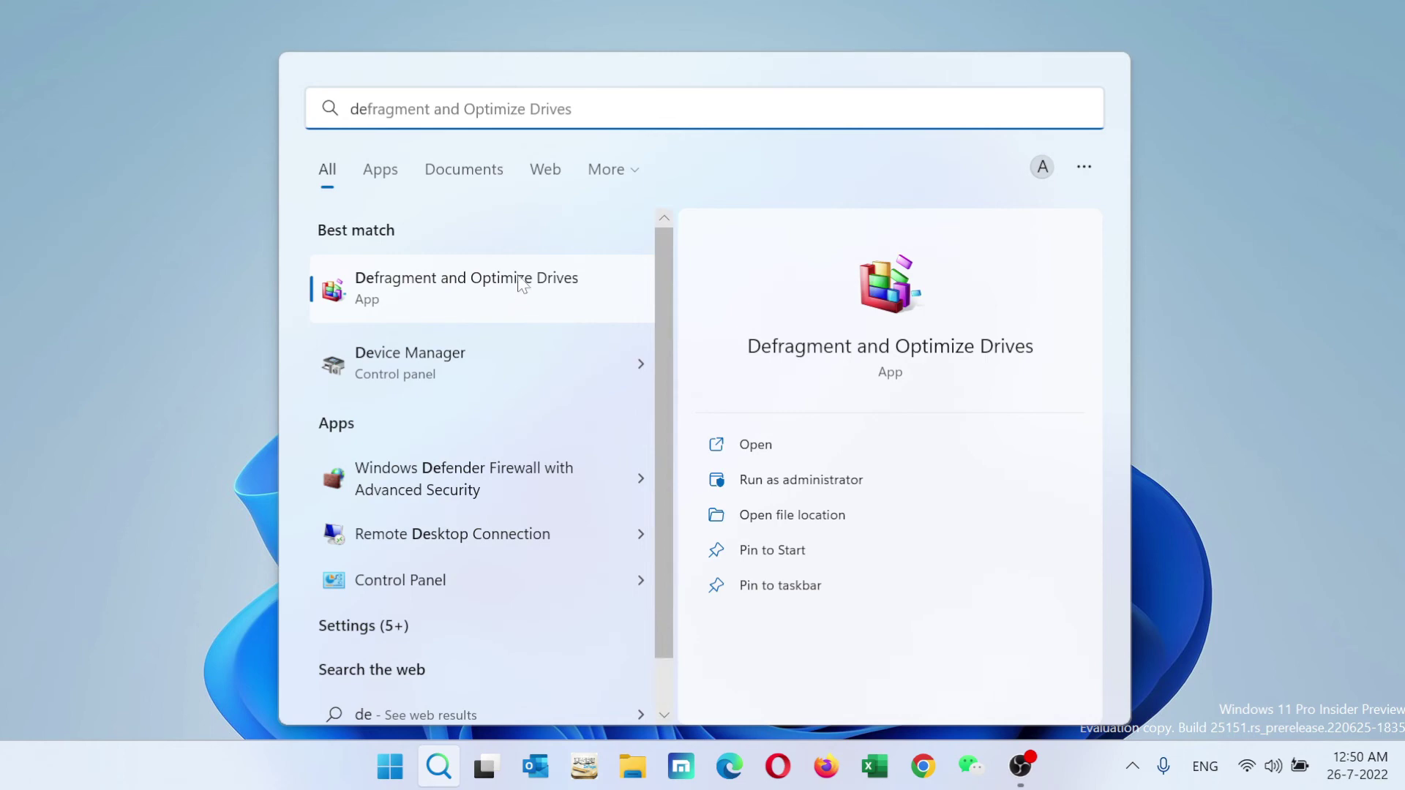
pyautogui.click(517, 282)
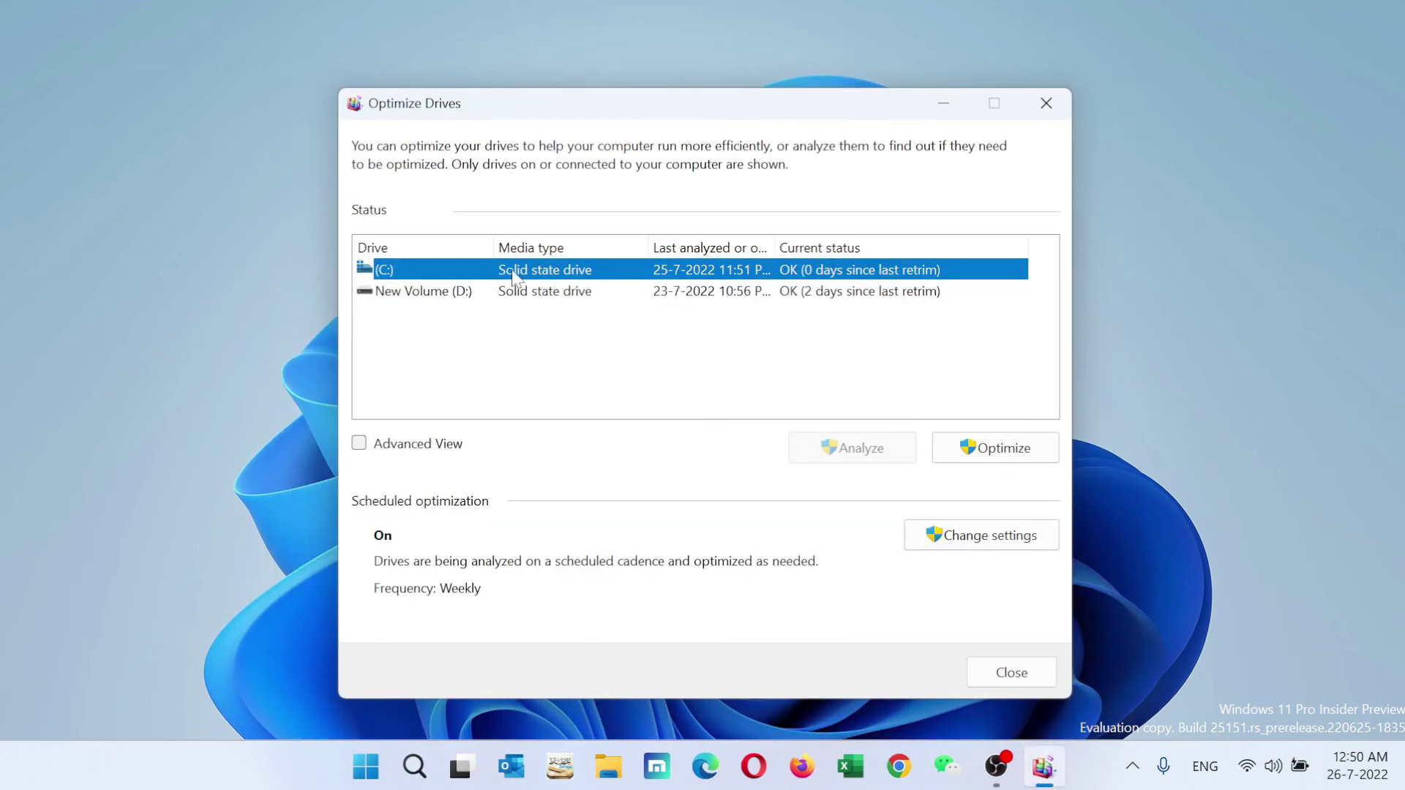
pyautogui.click(1005, 449)
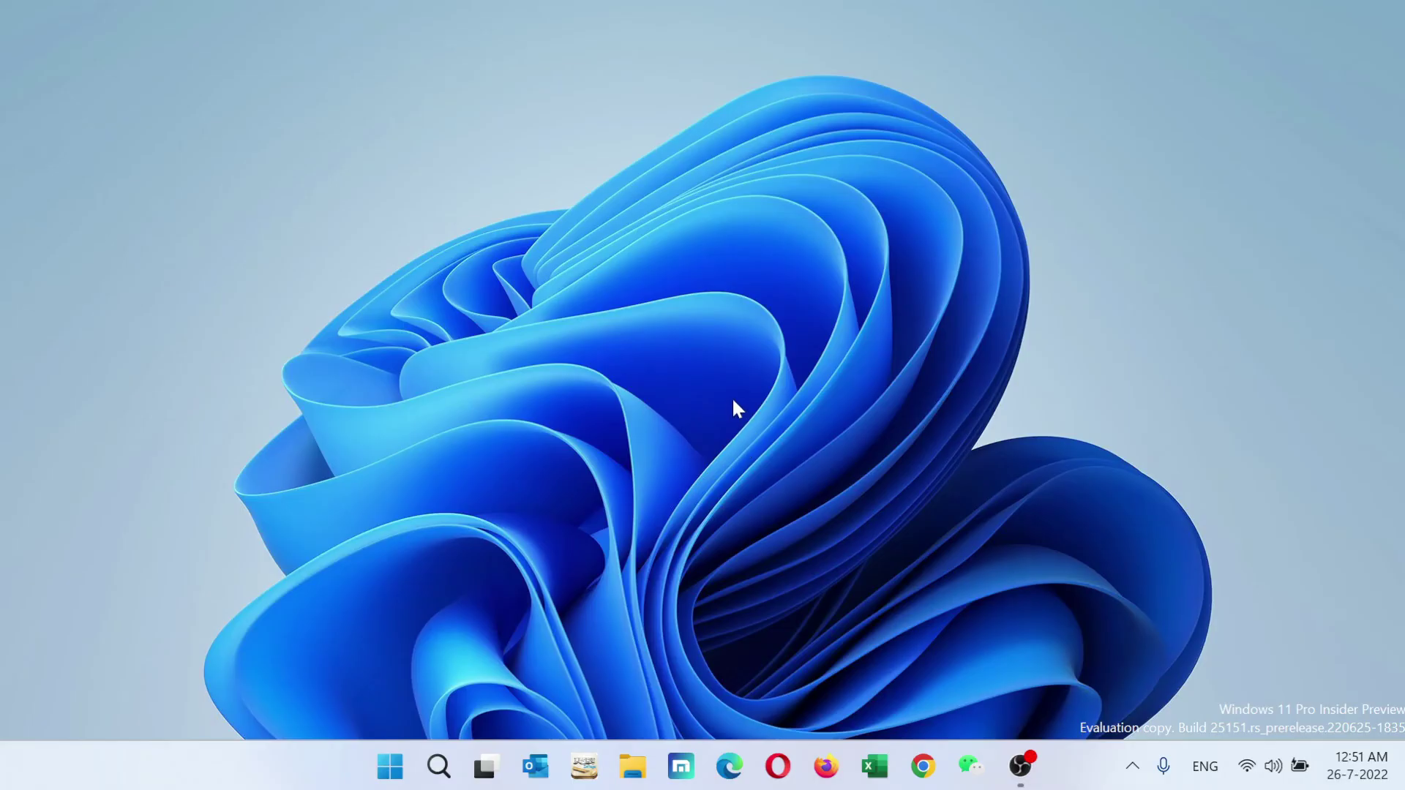
# Open the Installed apps page of the Apps section in Windows Settings.
pyautogui.click(390, 766)
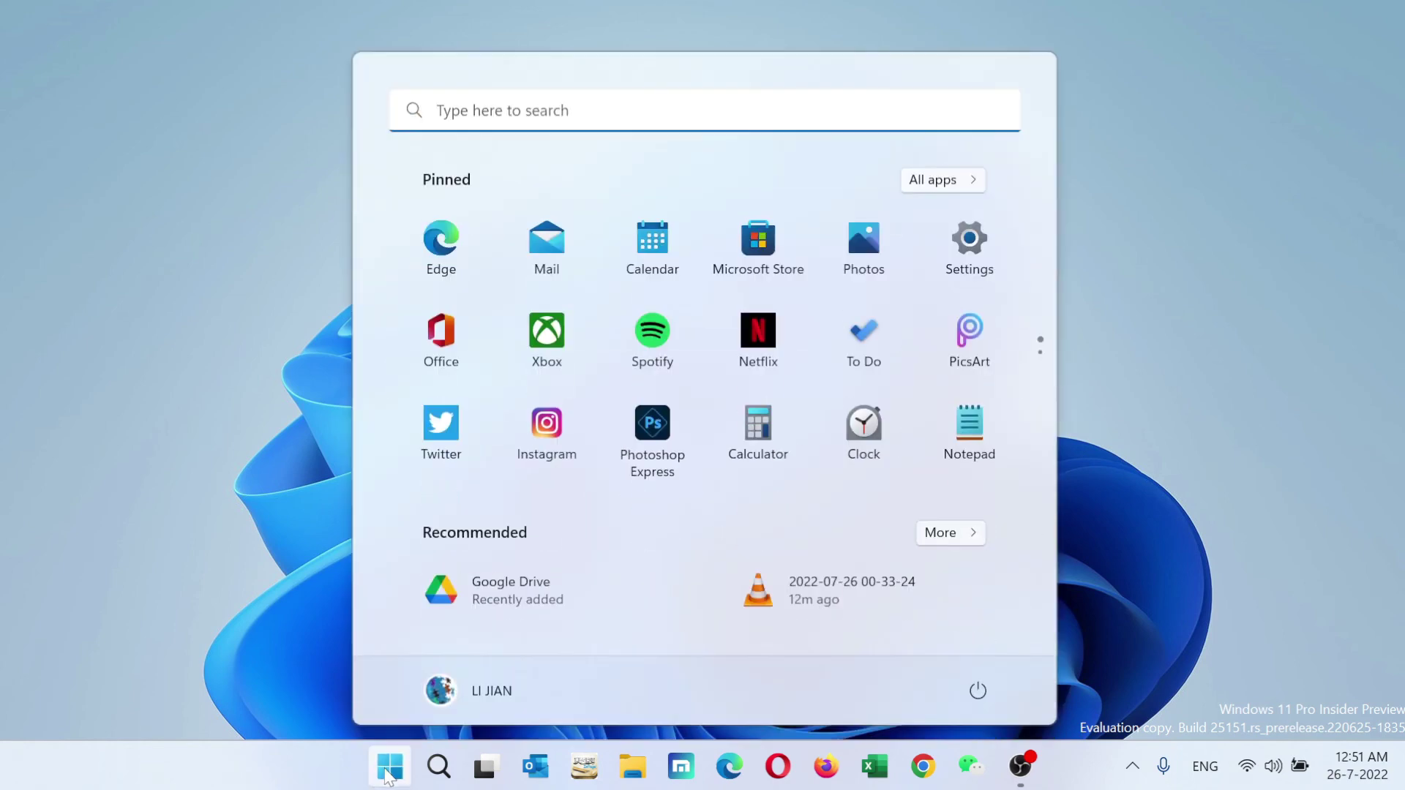
pyautogui.click(973, 256)
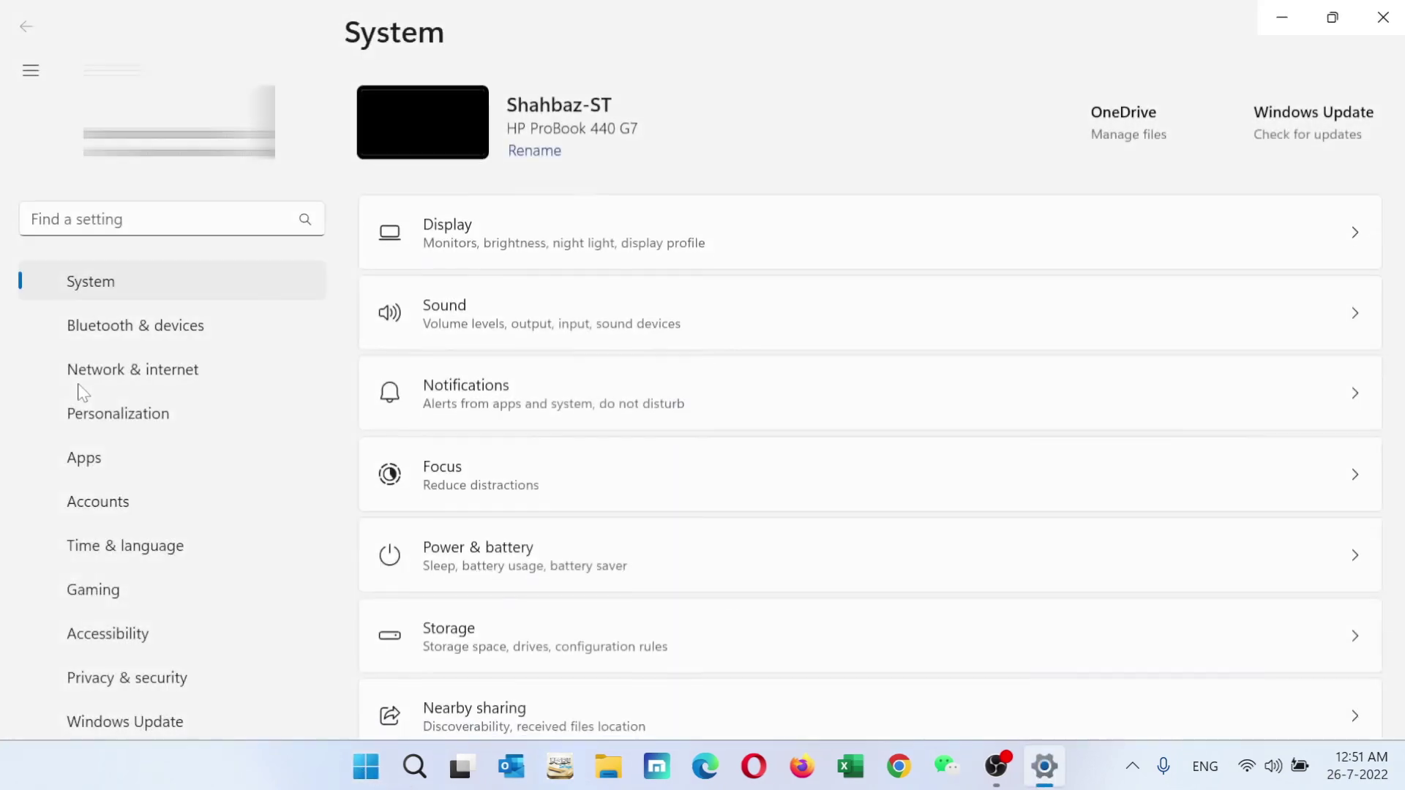
pyautogui.click(91, 415)
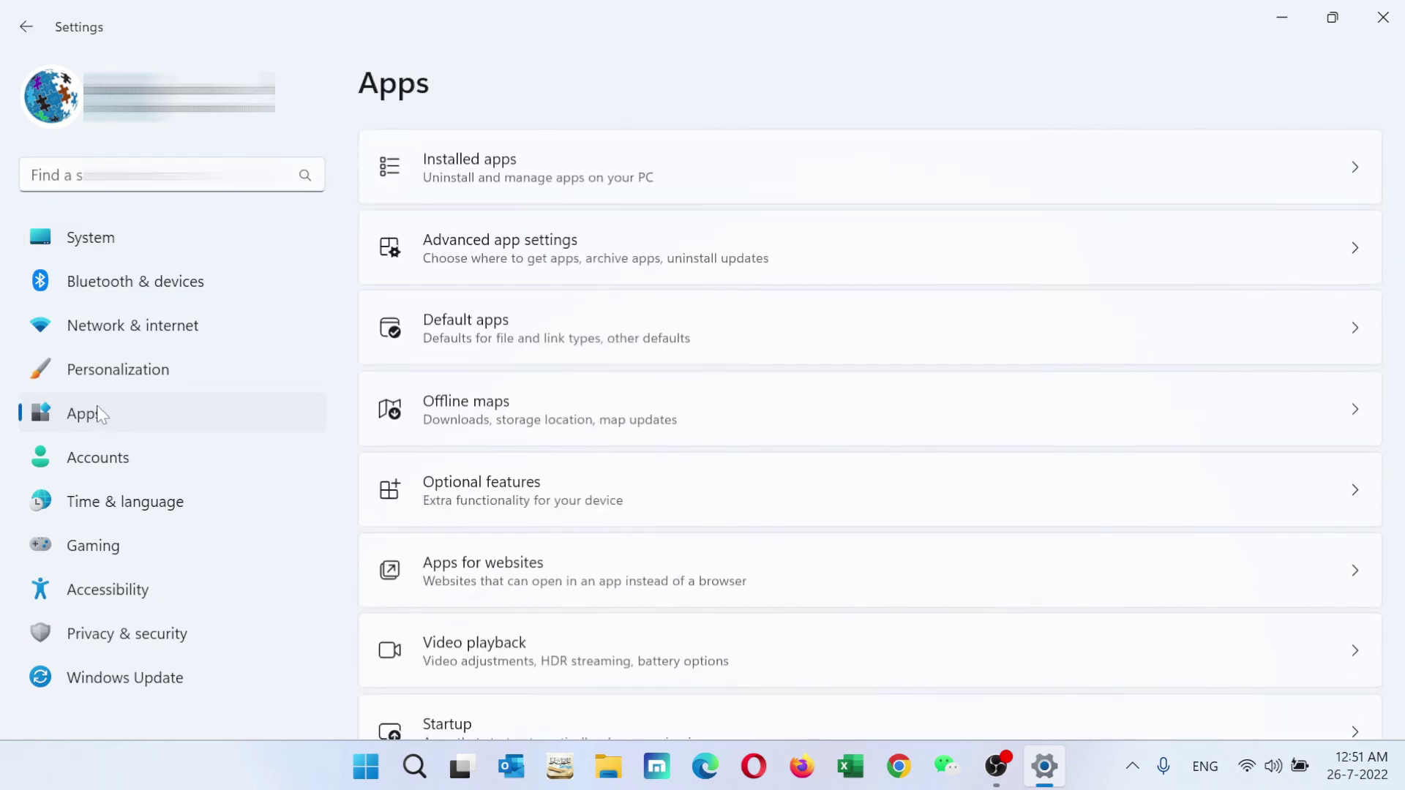
pyautogui.click(466, 172)
# Examine the whole list of installed apps for unneeded programs that could be uninstalled.
pyautogui.scroll(-5, 467, 171)
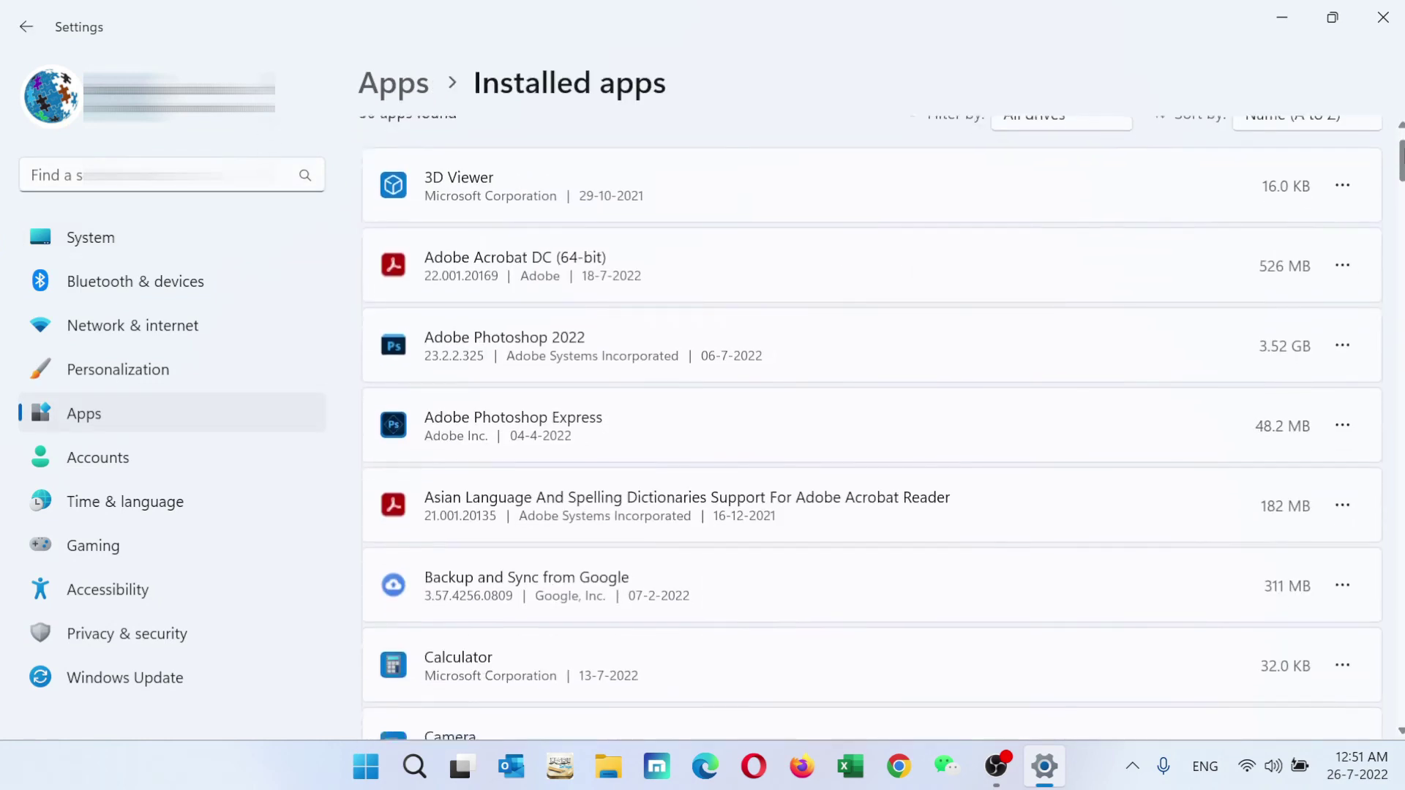
pyautogui.scroll(-15, 870, 432)
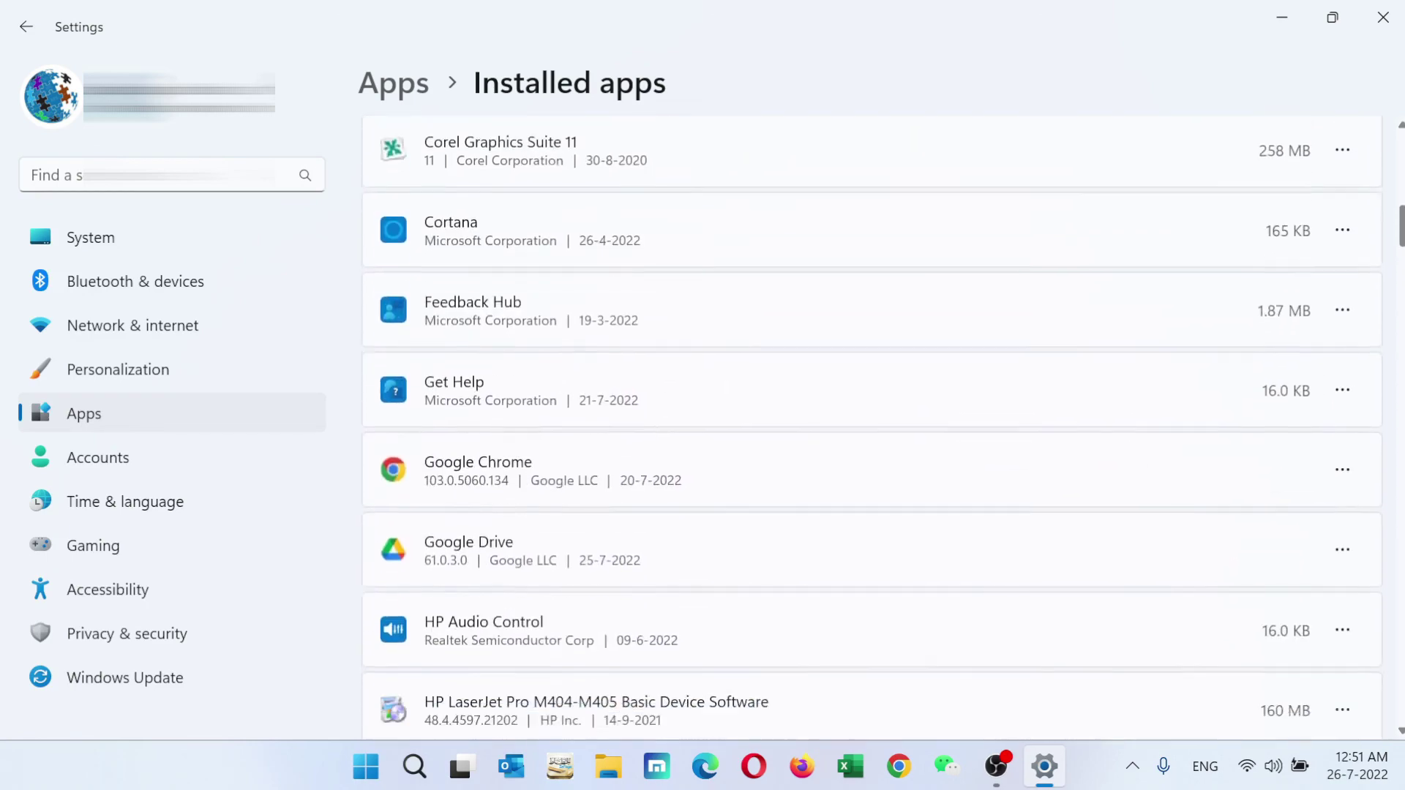
pyautogui.scroll(-8, 870, 432)
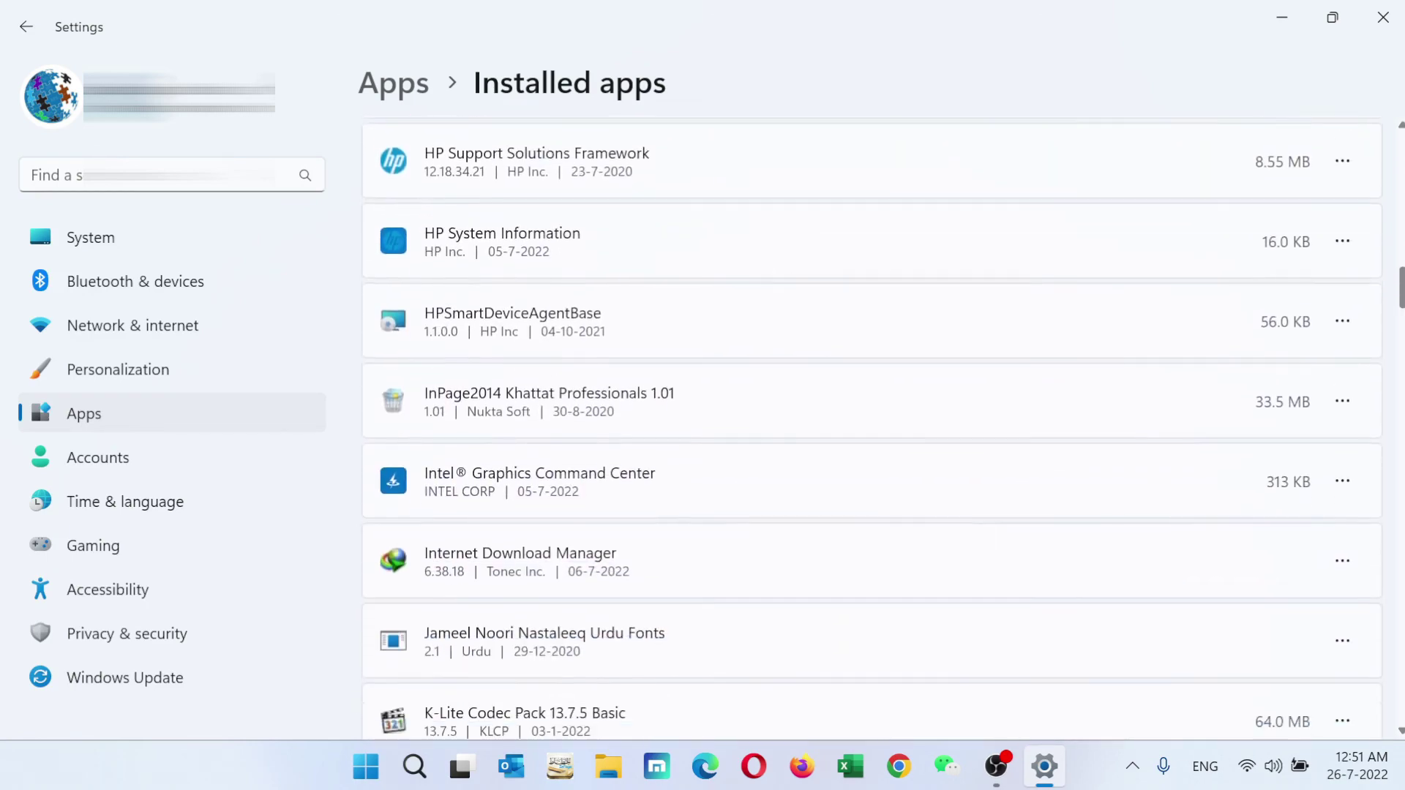
pyautogui.scroll(-12, 870, 432)
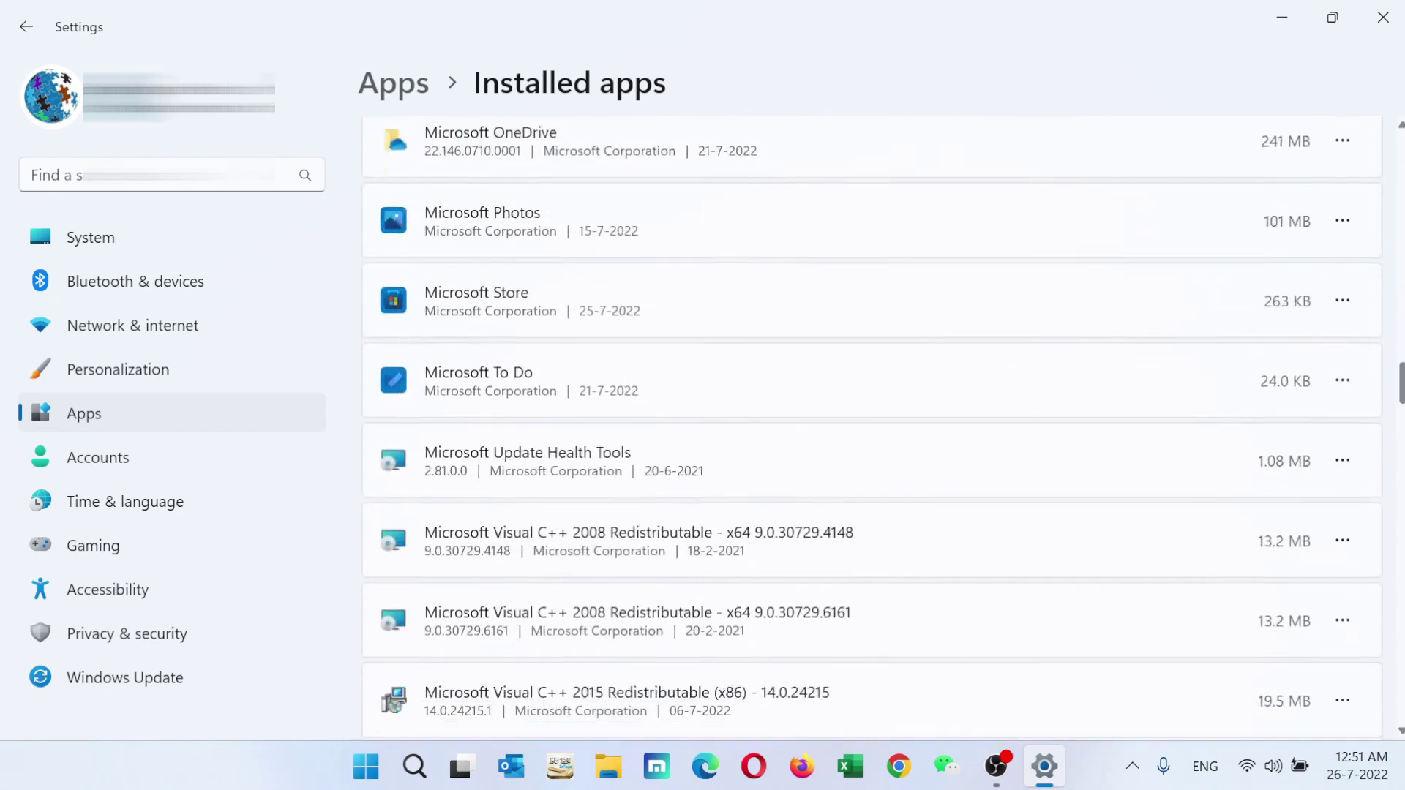
pyautogui.scroll(-14, 871, 431)
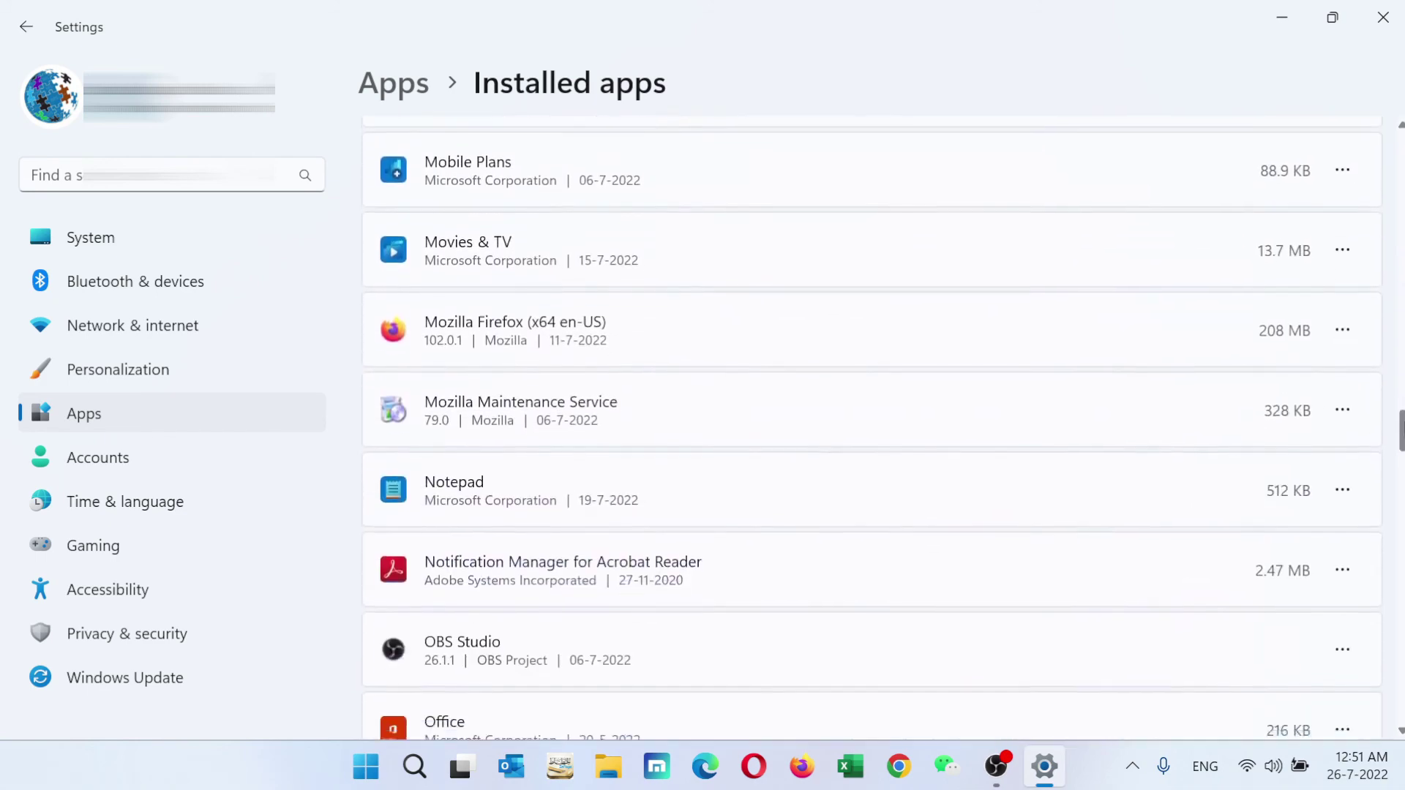
pyautogui.scroll(-10, 871, 432)
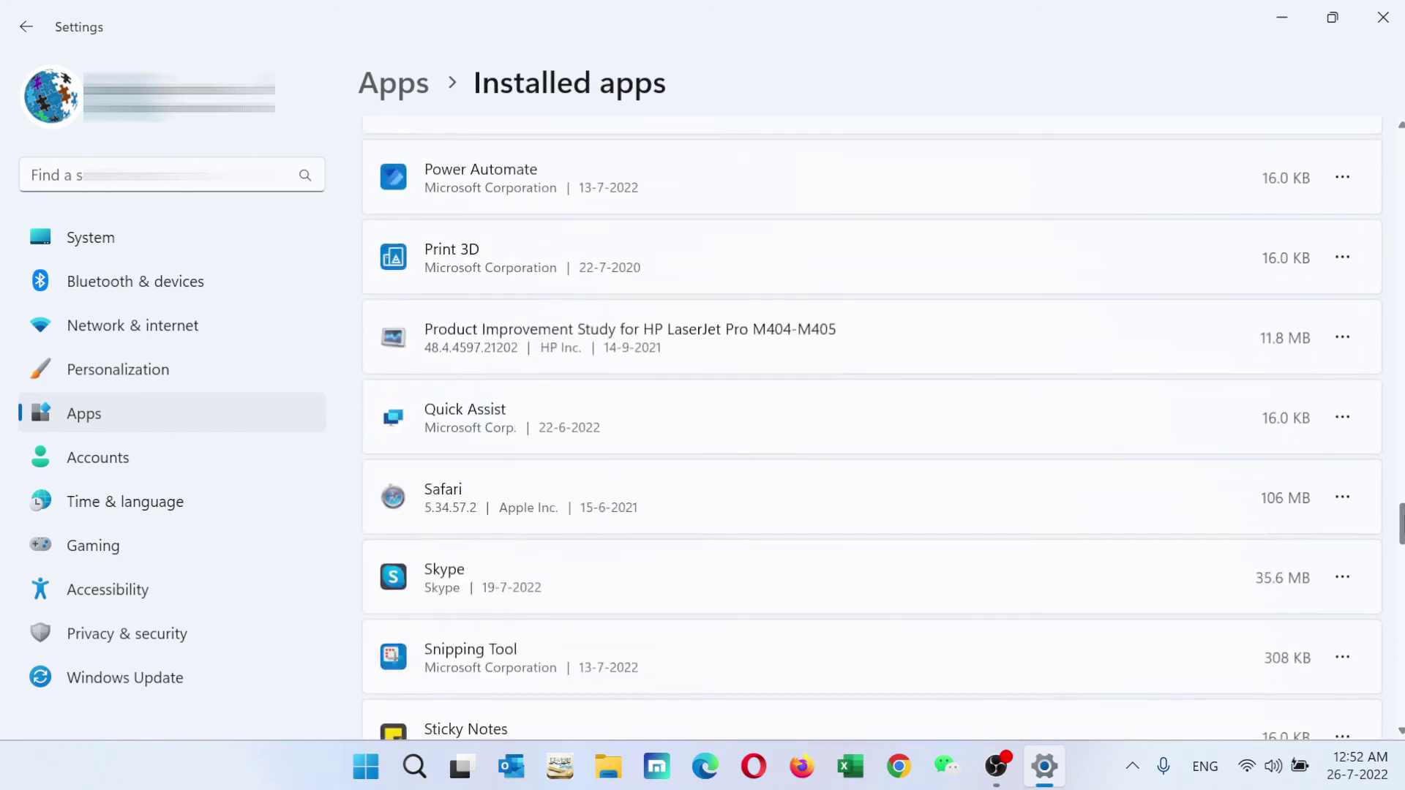
pyautogui.scroll(-14, 871, 432)
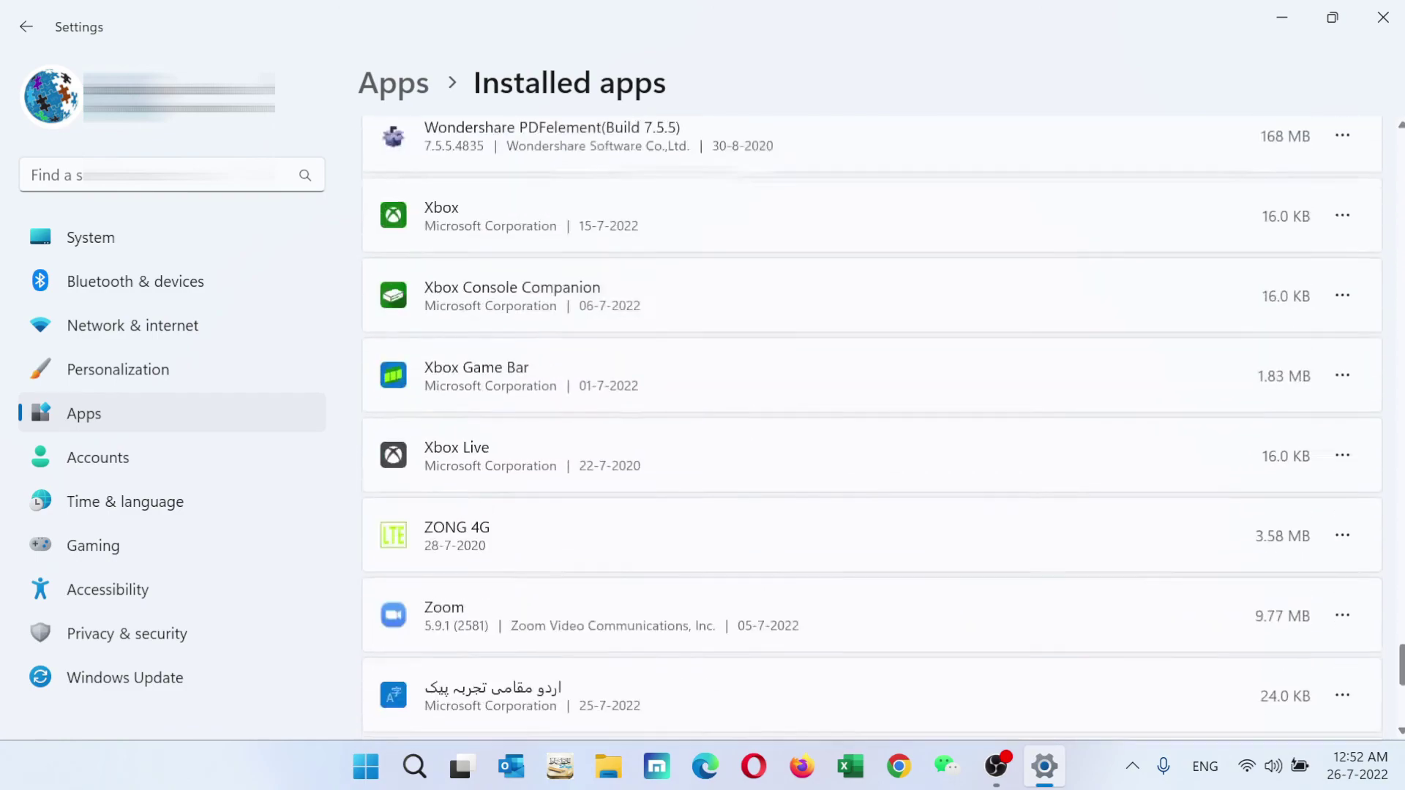
pyautogui.scroll(15, 870, 432)
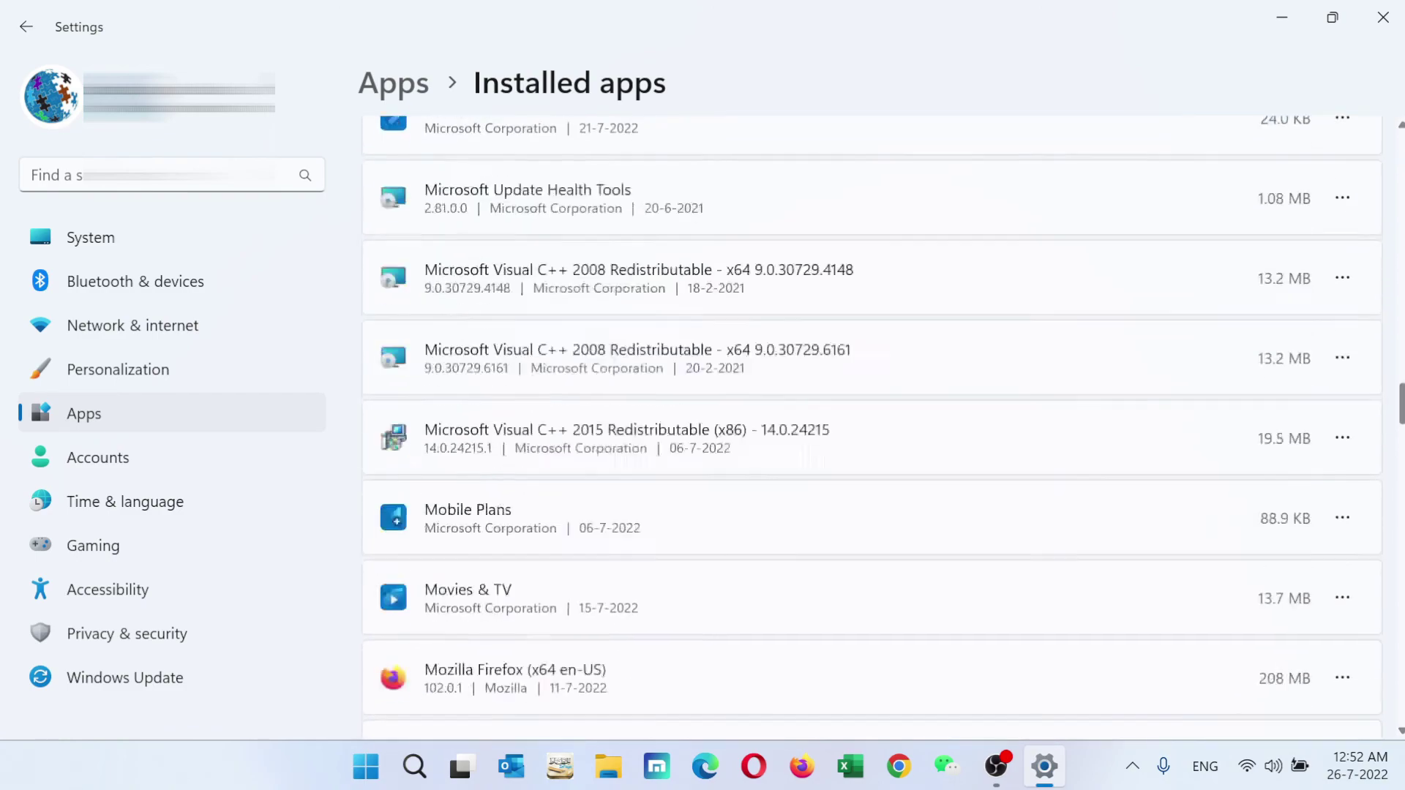
pyautogui.scroll(12, 871, 431)
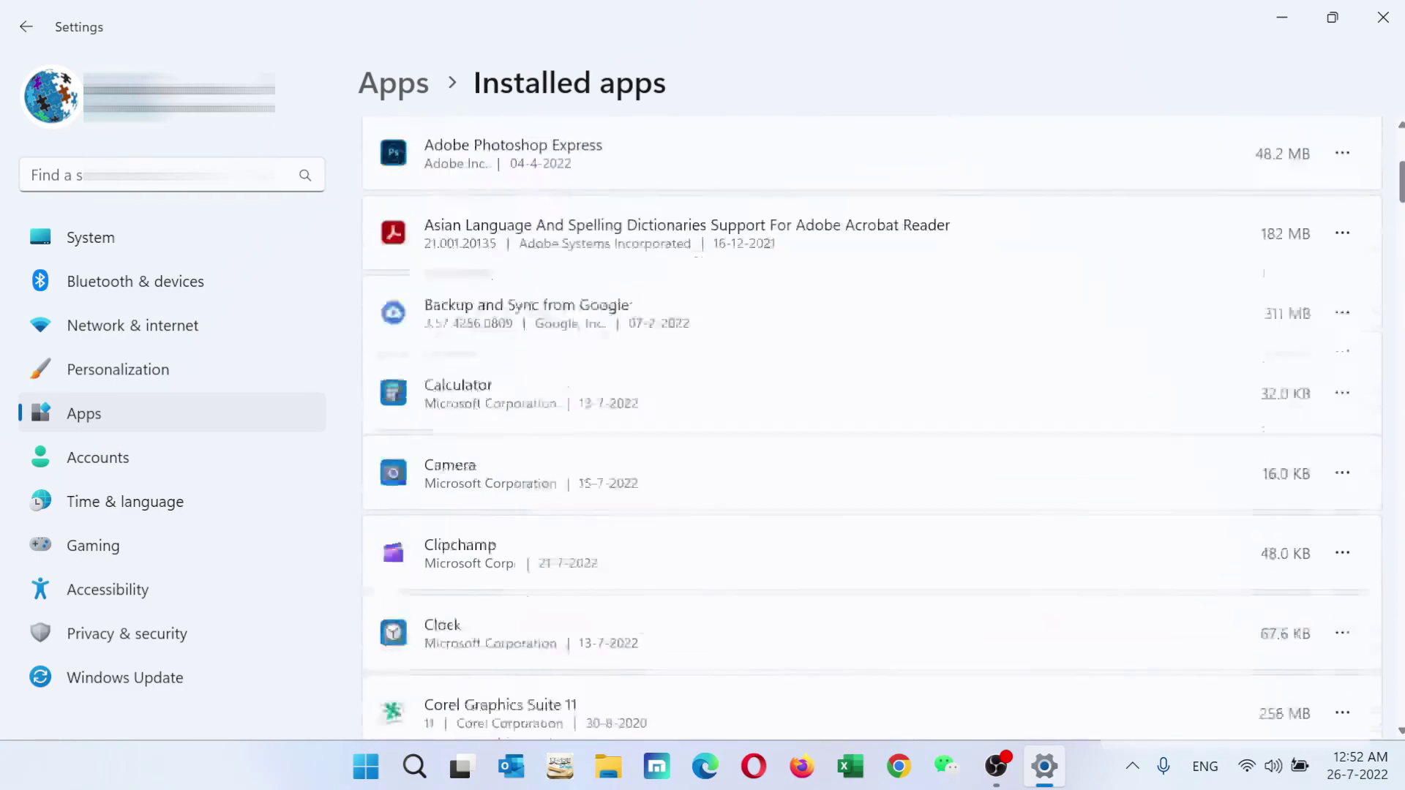